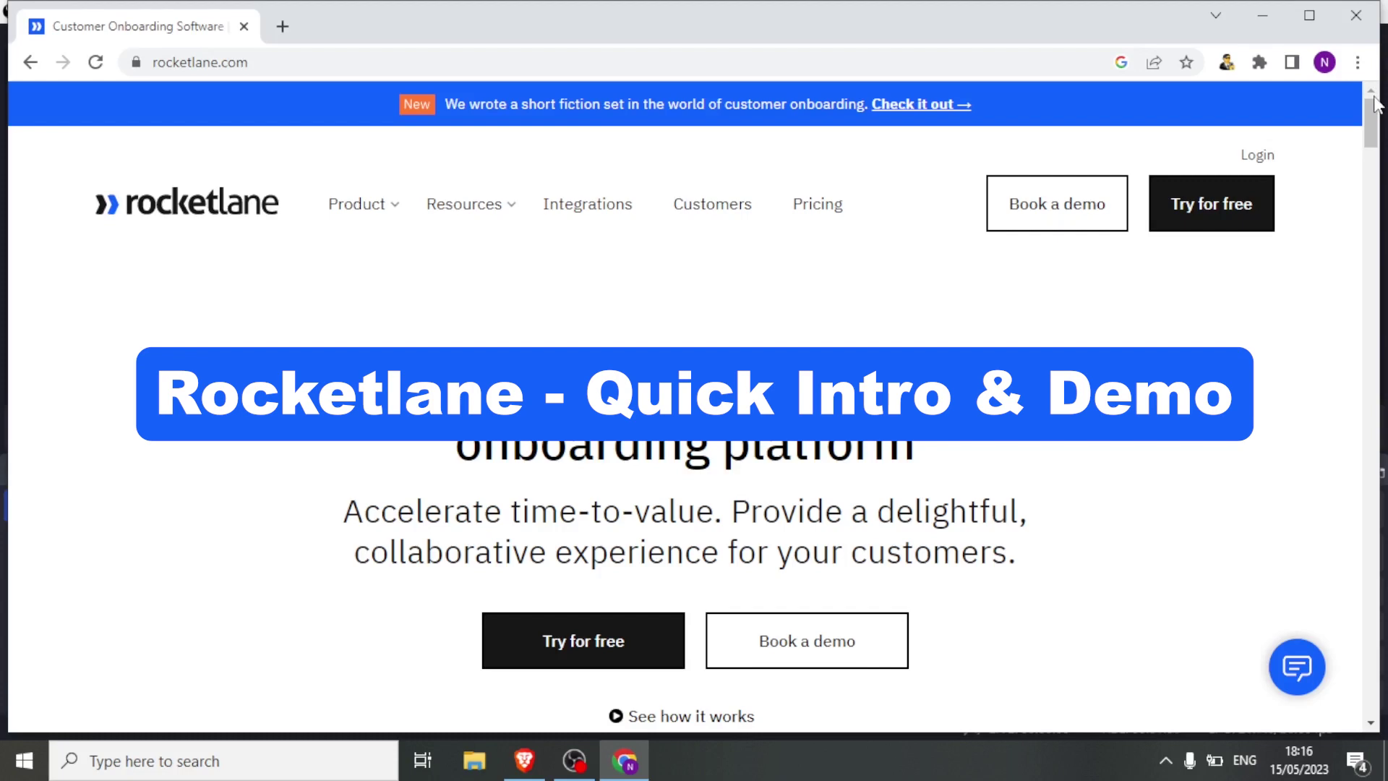
Scroll through the website in the browser and reveal its full web address.
{"action": "left_click_drag", "start_coordinate": [1374, 103], "coordinate": [1375, 165]}
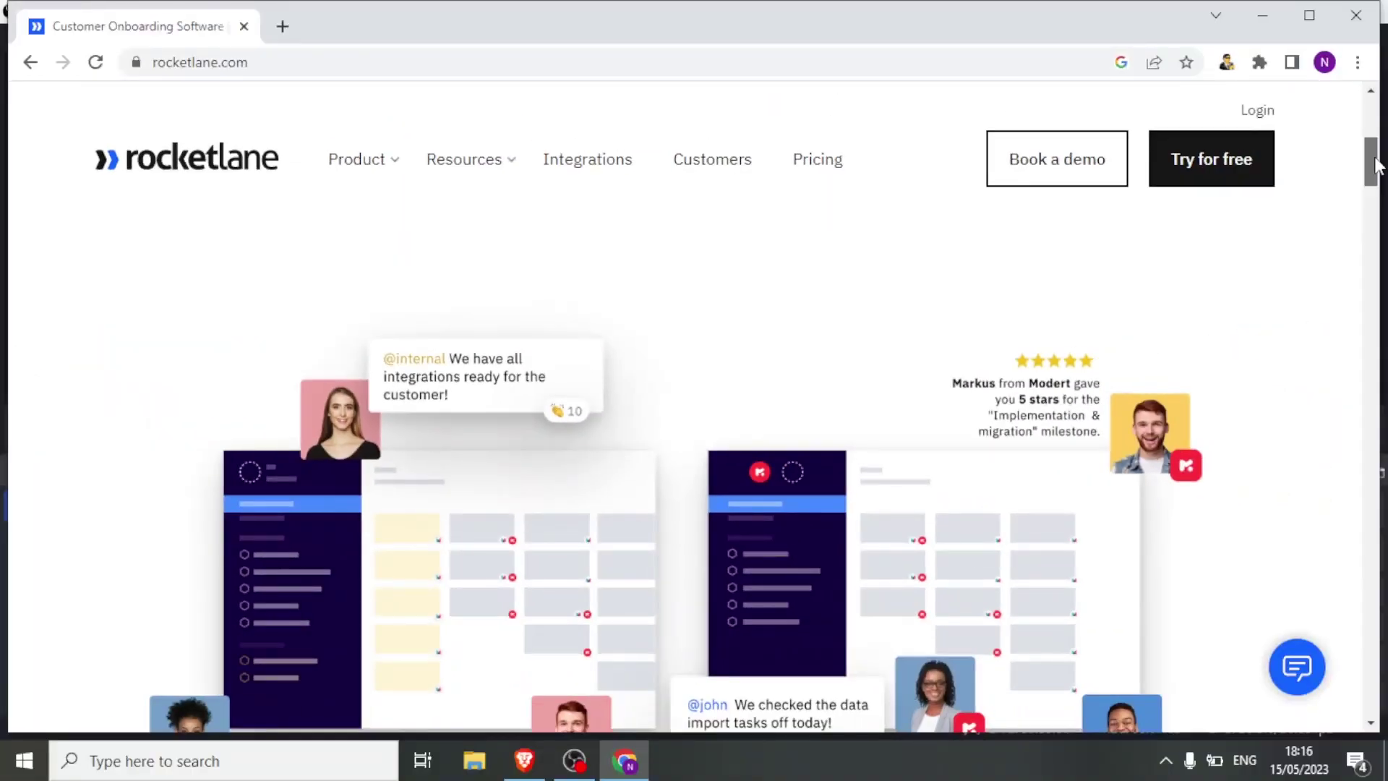
{"action": "left_click_drag", "start_coordinate": [1376, 165], "coordinate": [1381, 144]}
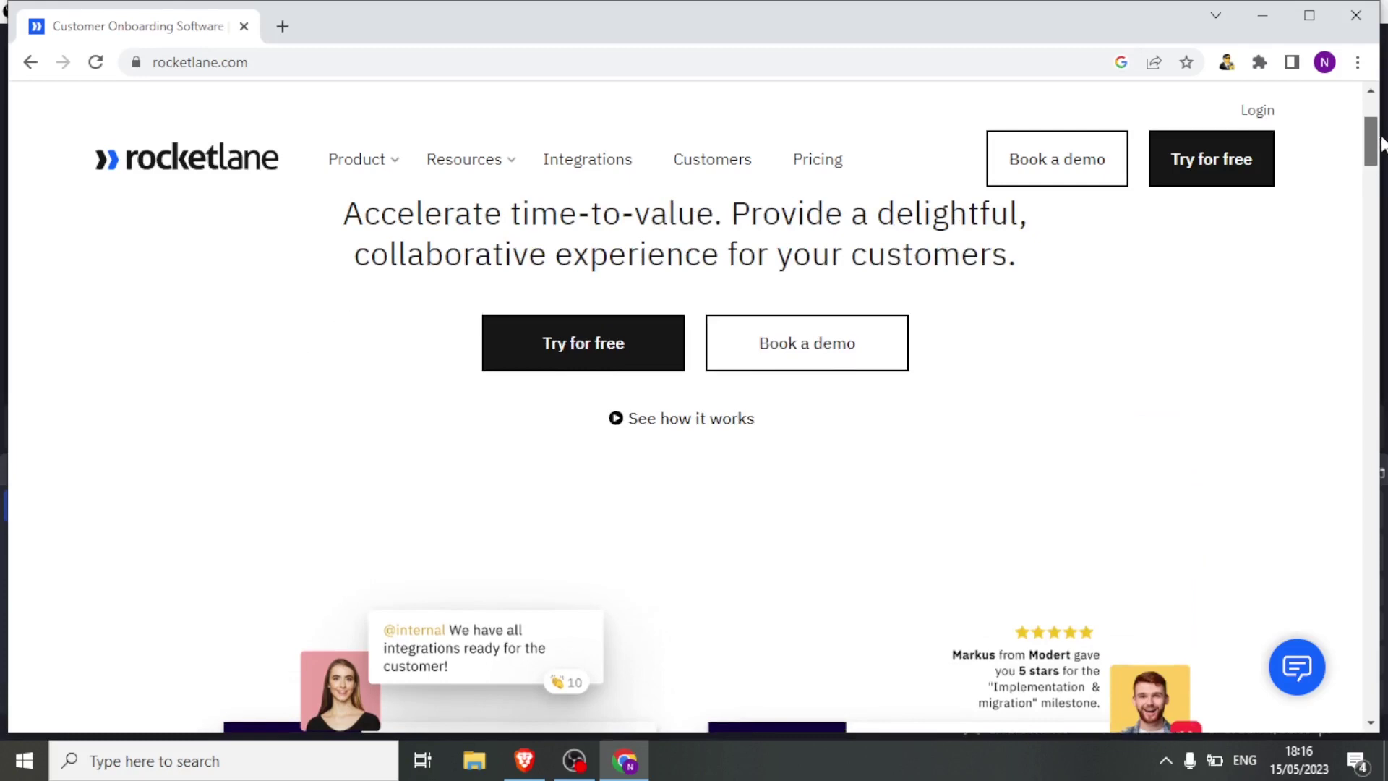
{"action": "left_click_drag", "start_coordinate": [1380, 144], "coordinate": [1372, 201]}
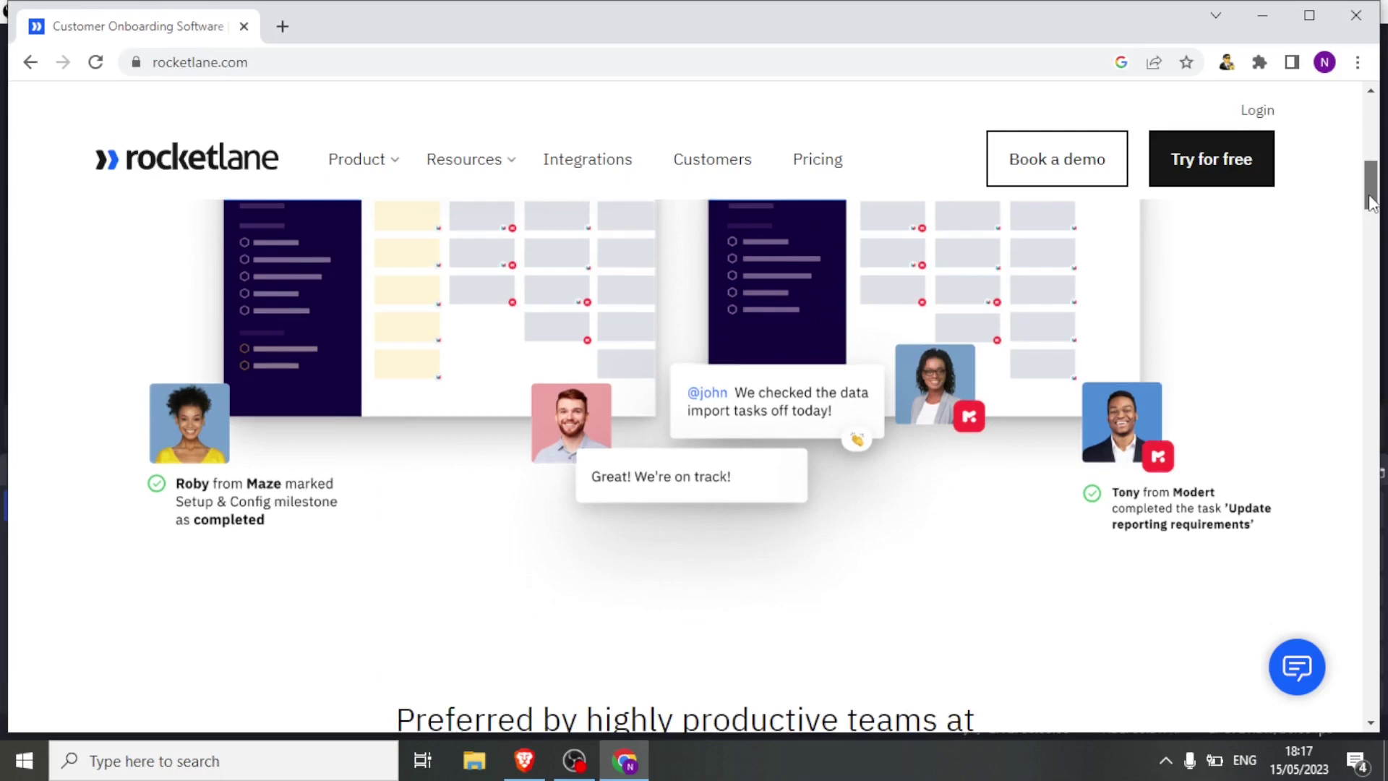
{"action": "left_click_drag", "start_coordinate": [1372, 202], "coordinate": [1372, 122]}
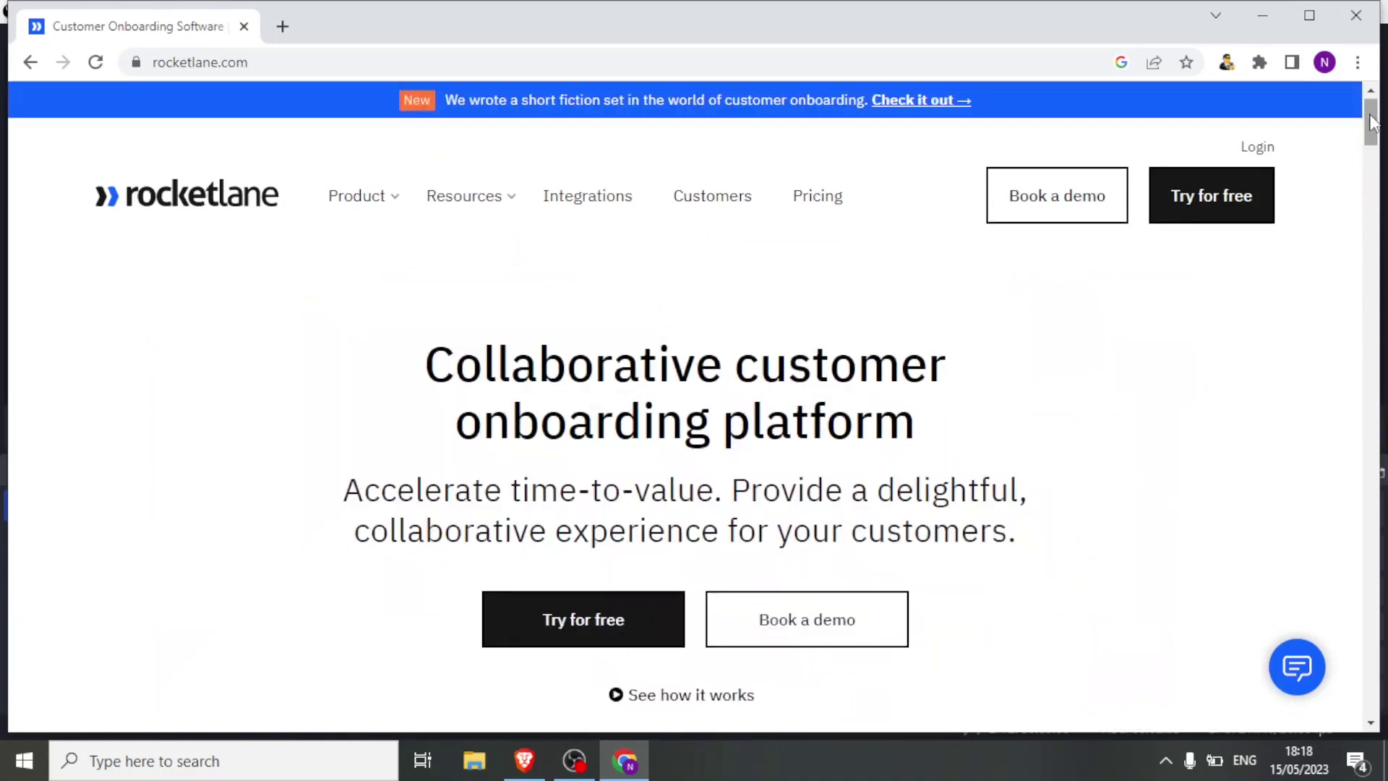
{"action": "left_click", "coordinate": [333, 63]}
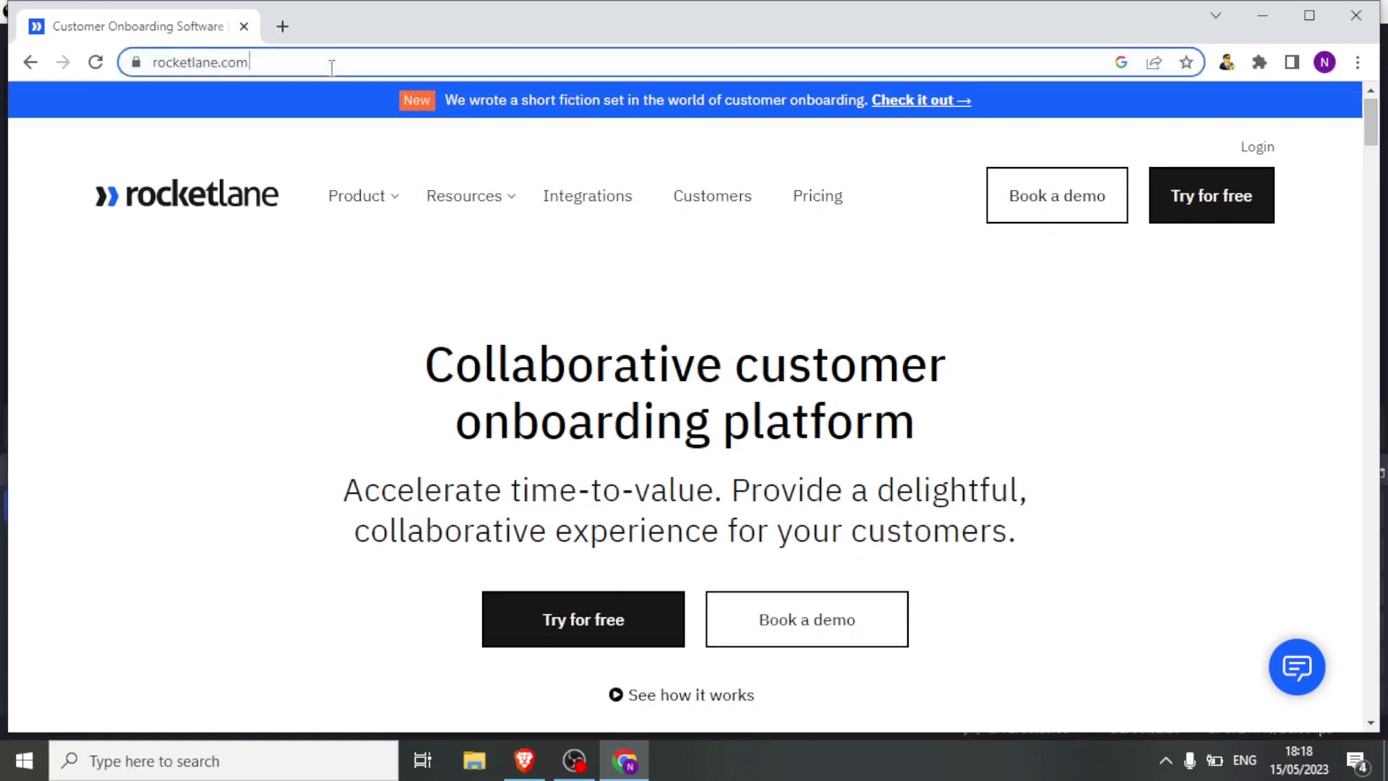
{"action": "left_click", "coordinate": [332, 63]}
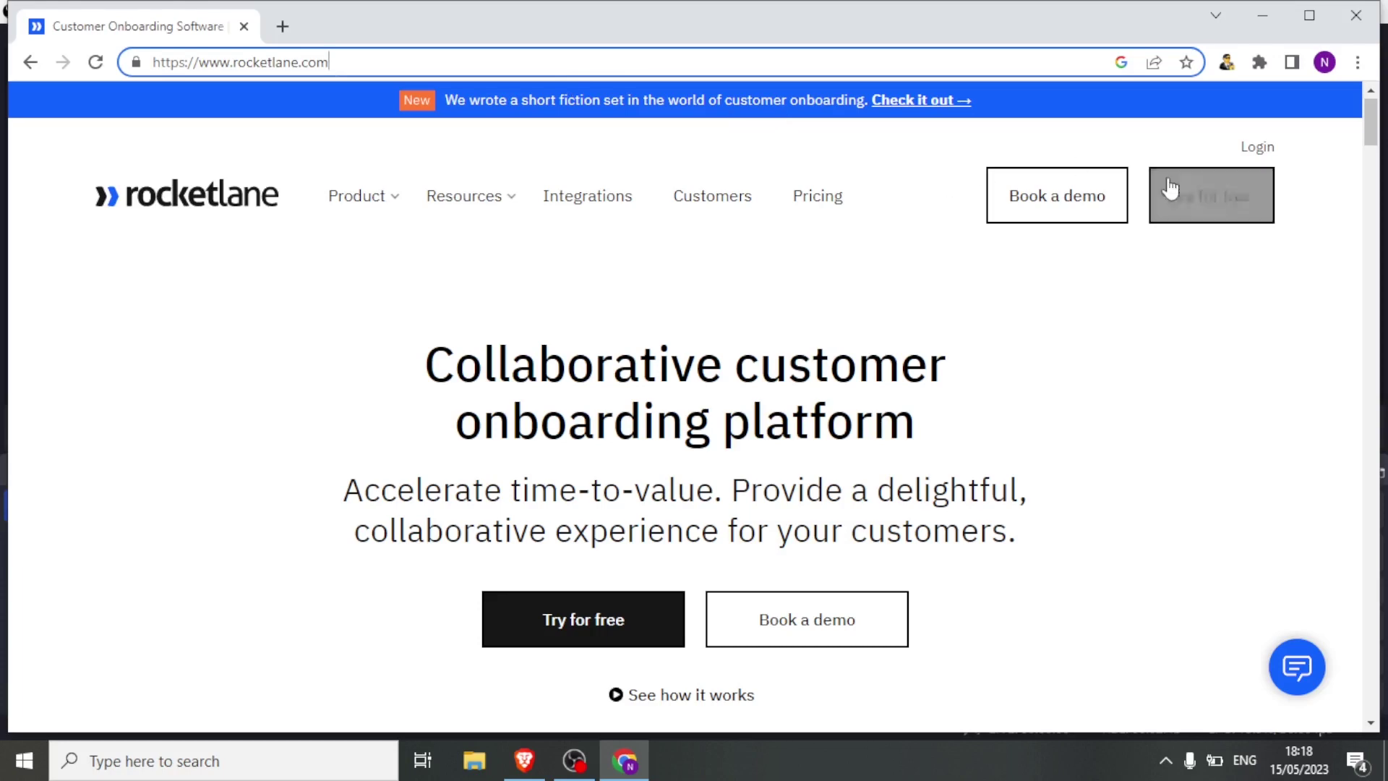
Start the free trial sign-up with a business email, then close the form.
{"action": "left_click", "coordinate": [1212, 211]}
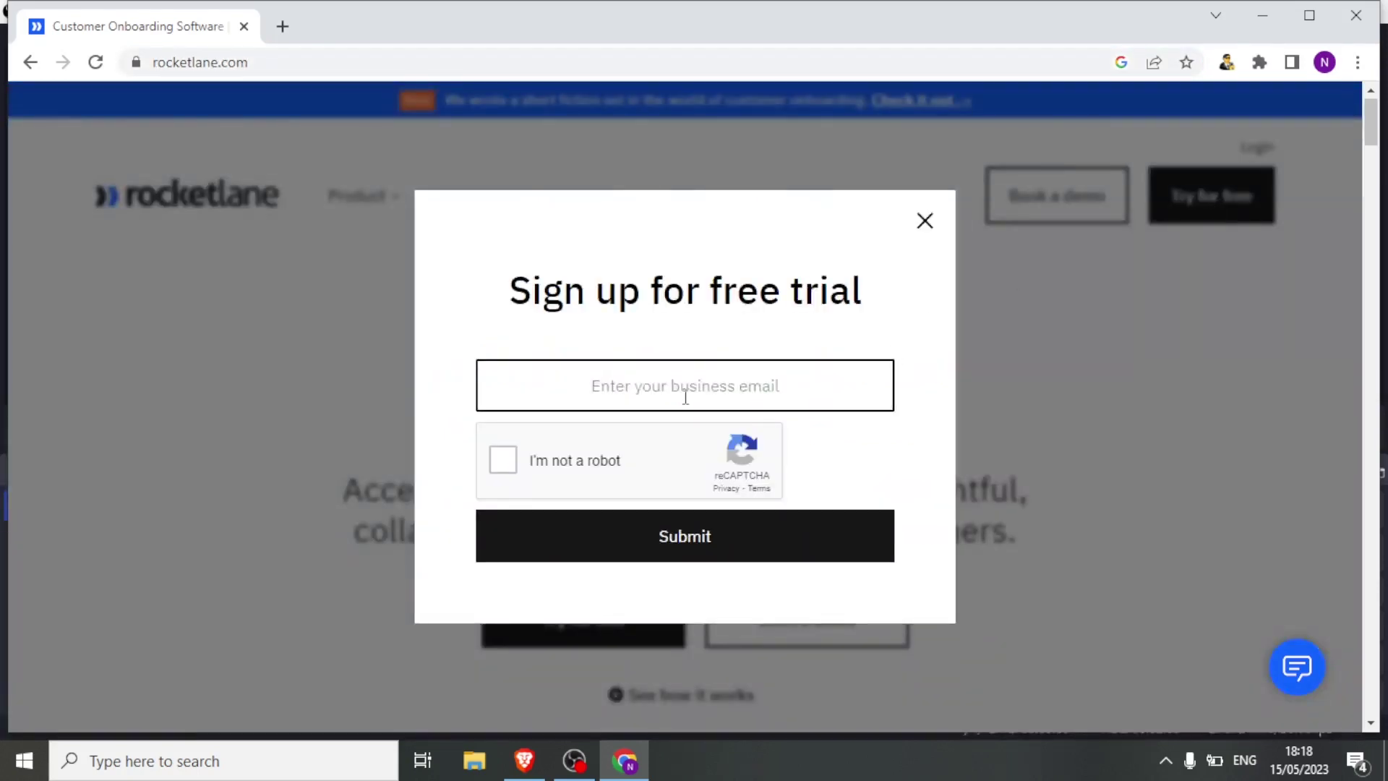
{"action": "left_click", "coordinate": [650, 395]}
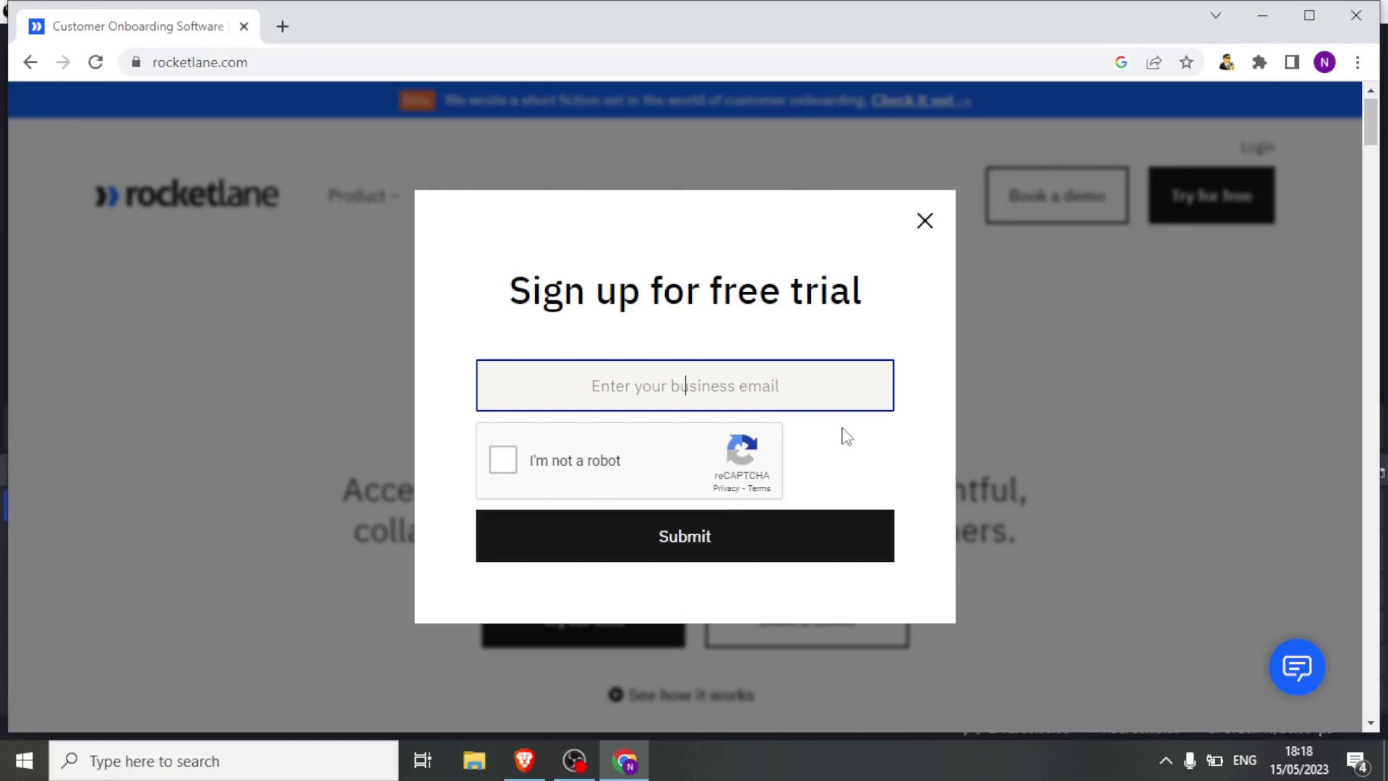
{"action": "left_click", "coordinate": [925, 224]}
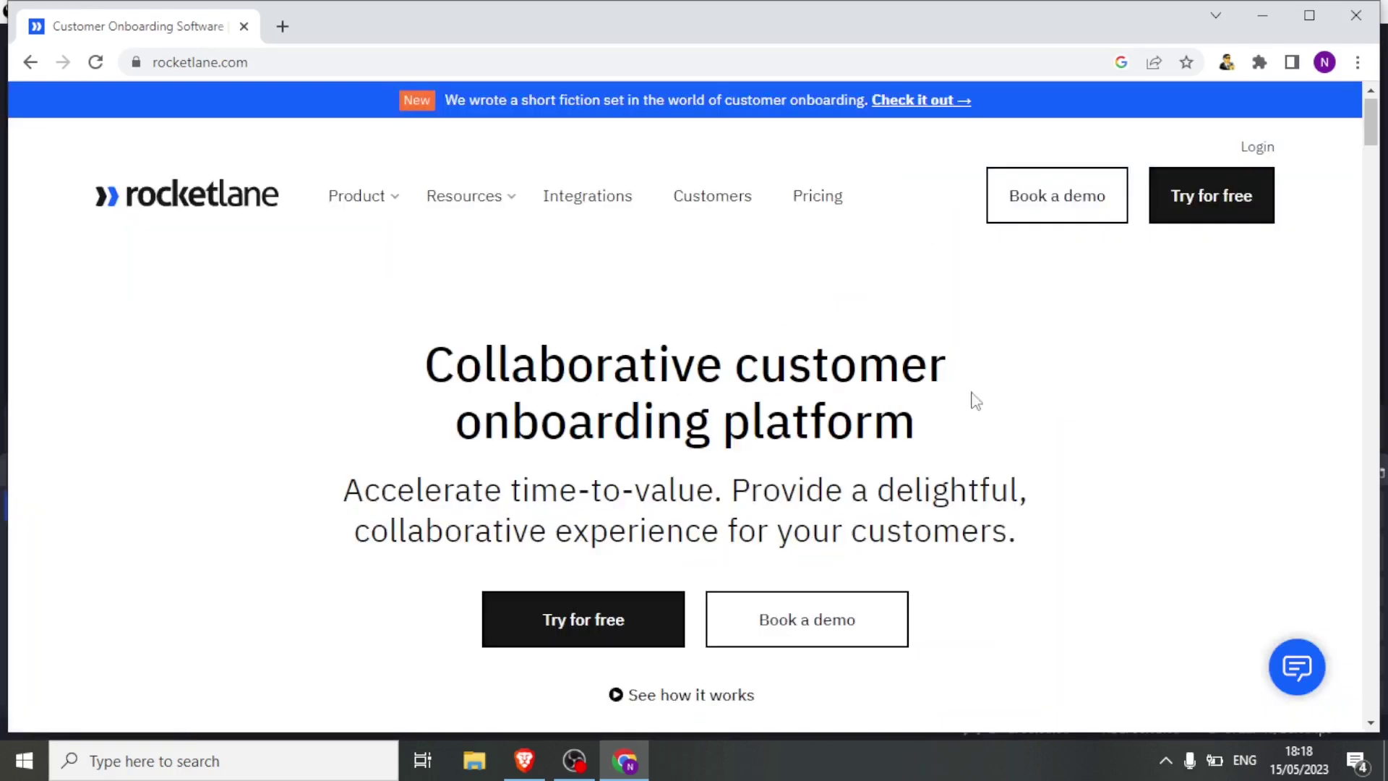
In the Rocketlane workspace, try the Assigned to me, Mentions and Team notification filters, then return Home.
{"action": "left_click", "coordinate": [524, 760]}
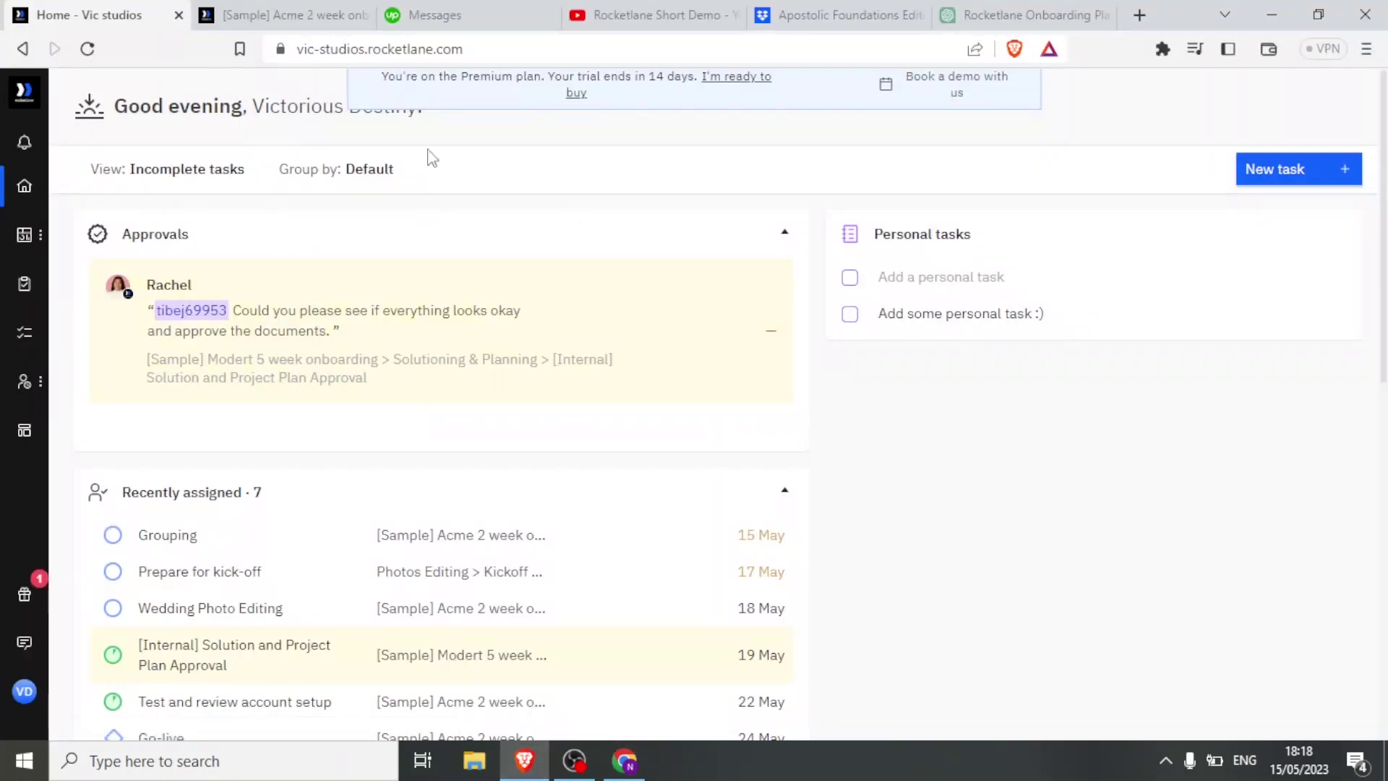
{"action": "left_click", "coordinate": [24, 143]}
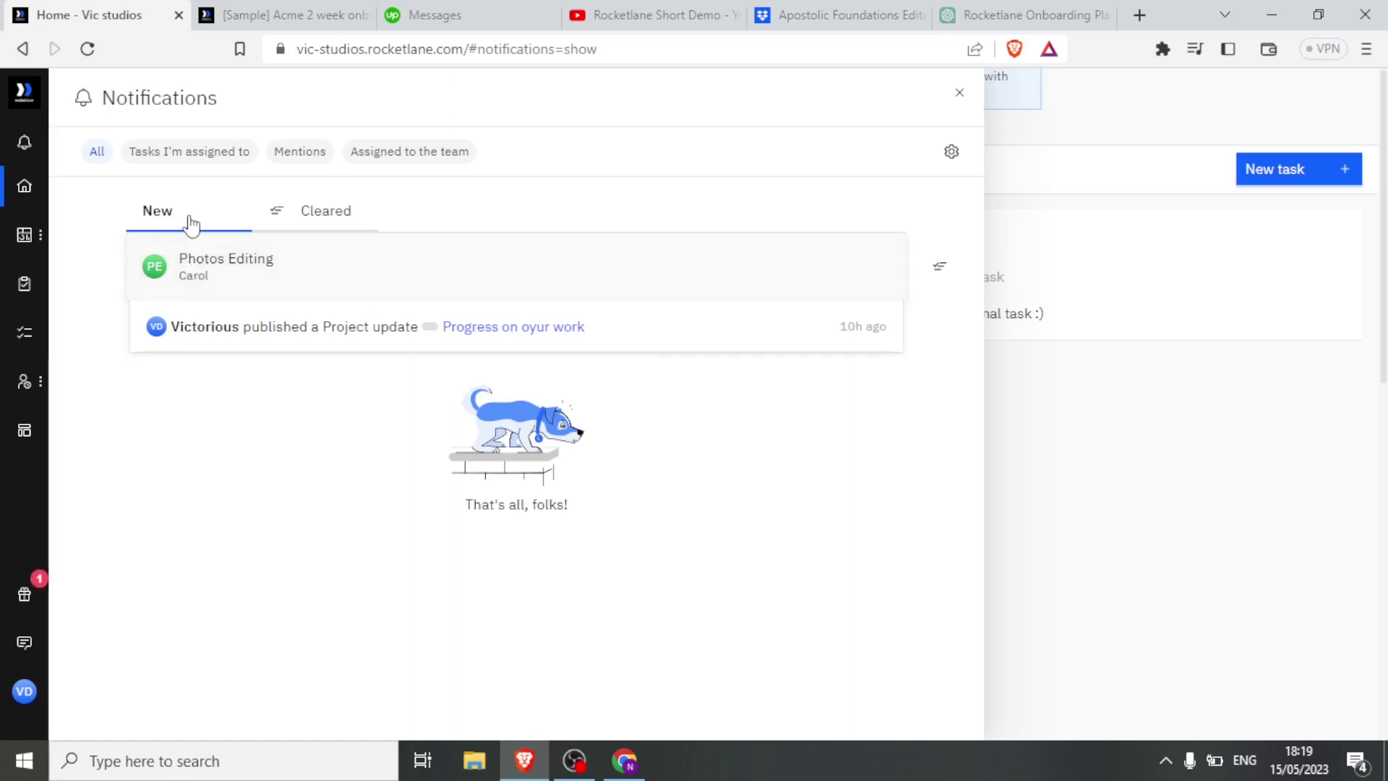
{"action": "left_click", "coordinate": [180, 154]}
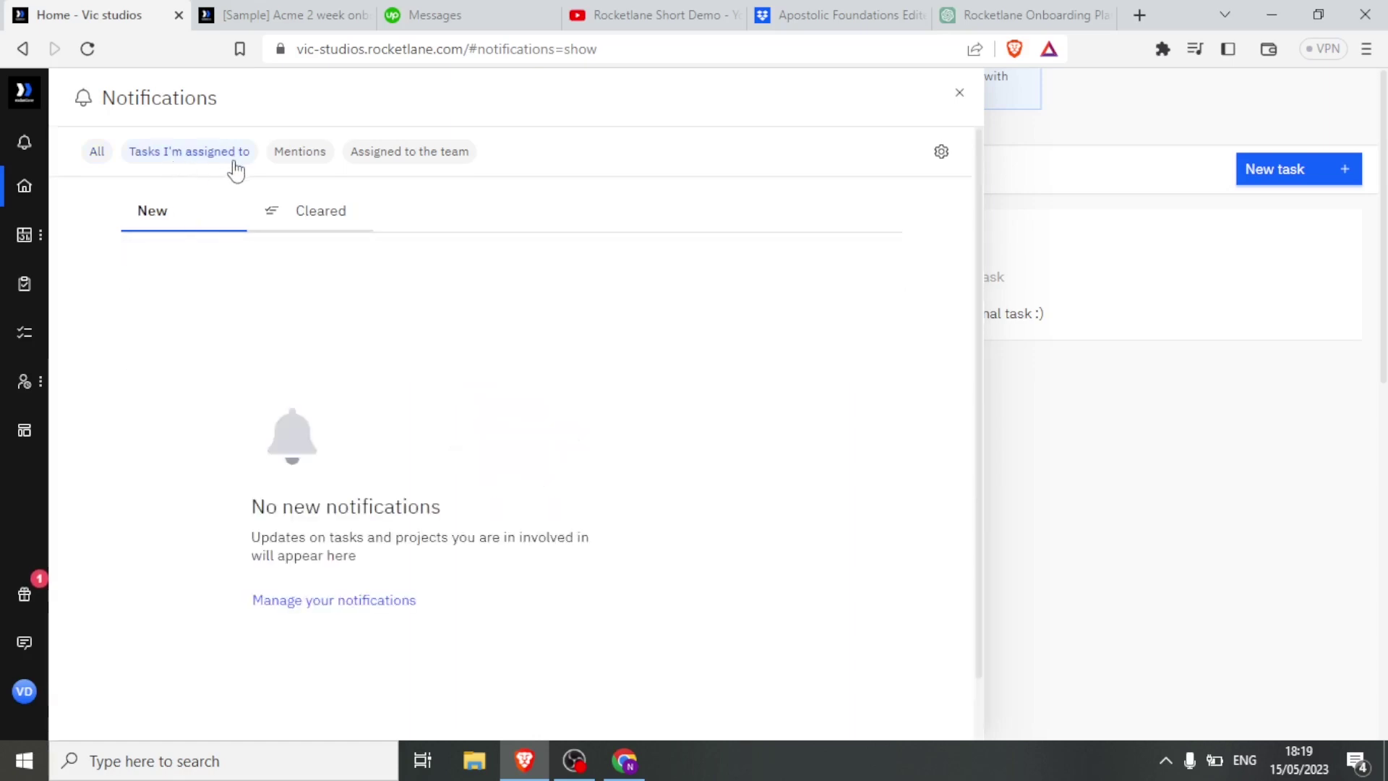
{"action": "left_click", "coordinate": [292, 153]}
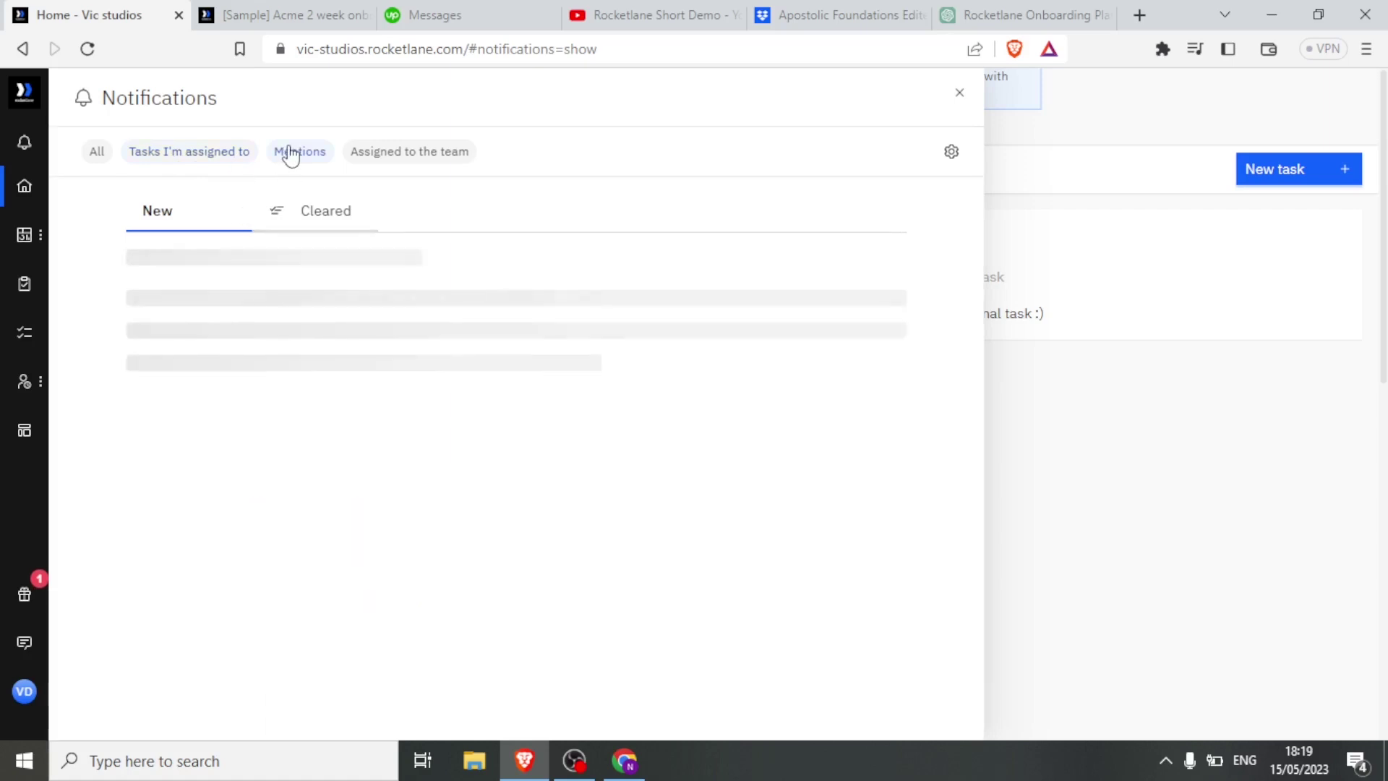
{"action": "left_click", "coordinate": [407, 161]}
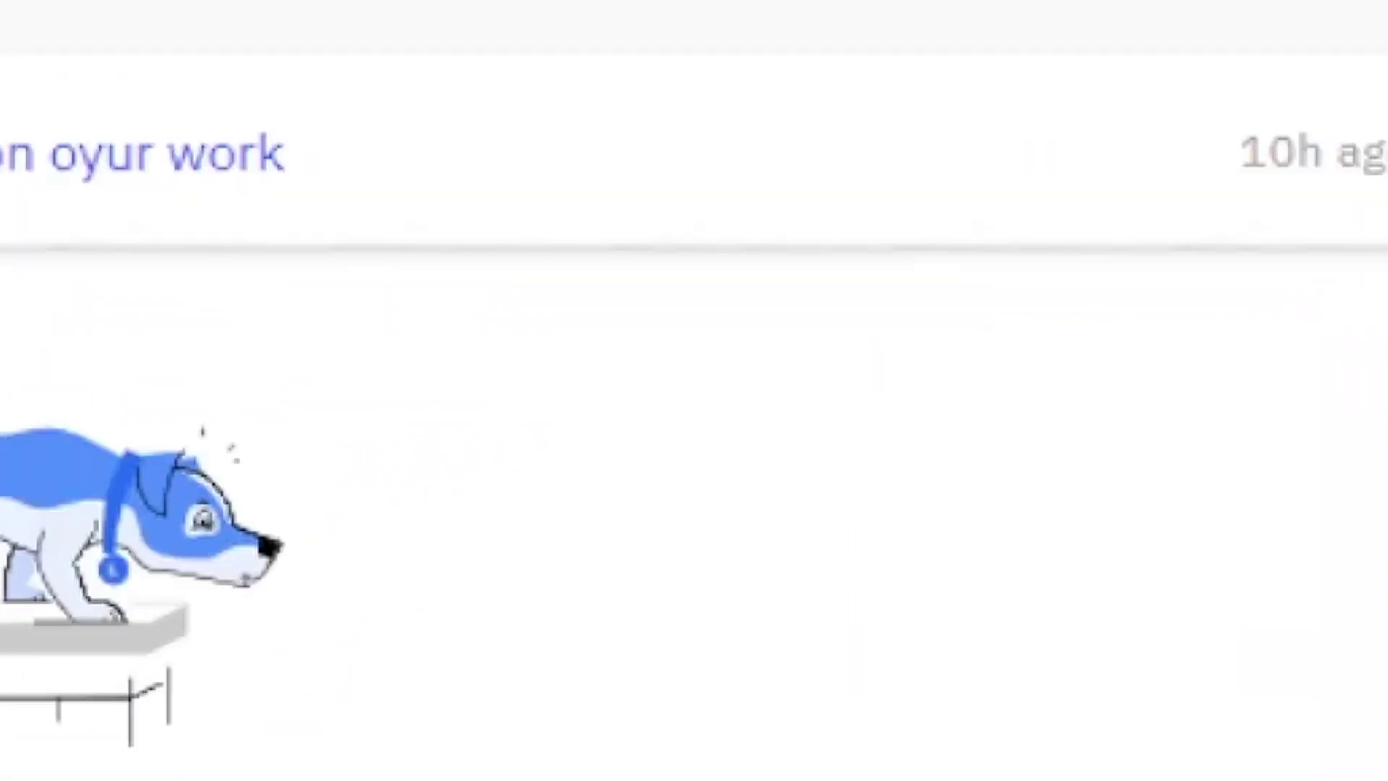
{"action": "left_click", "coordinate": [23, 189]}
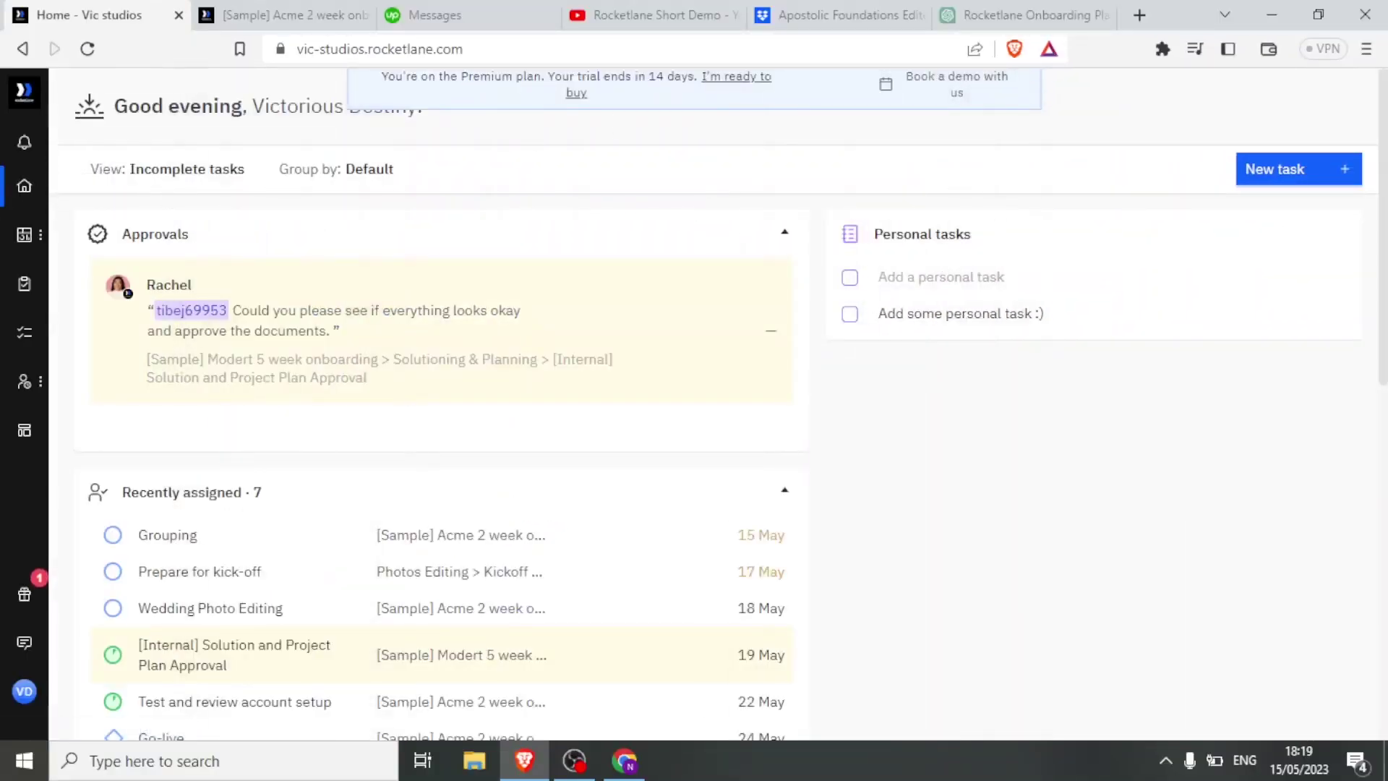
Switch the Home task view from Incomplete tasks to All tasks and review the list.
{"action": "scroll", "coordinate": [1384, 214], "scroll_direction": "down", "scroll_amount": 1}
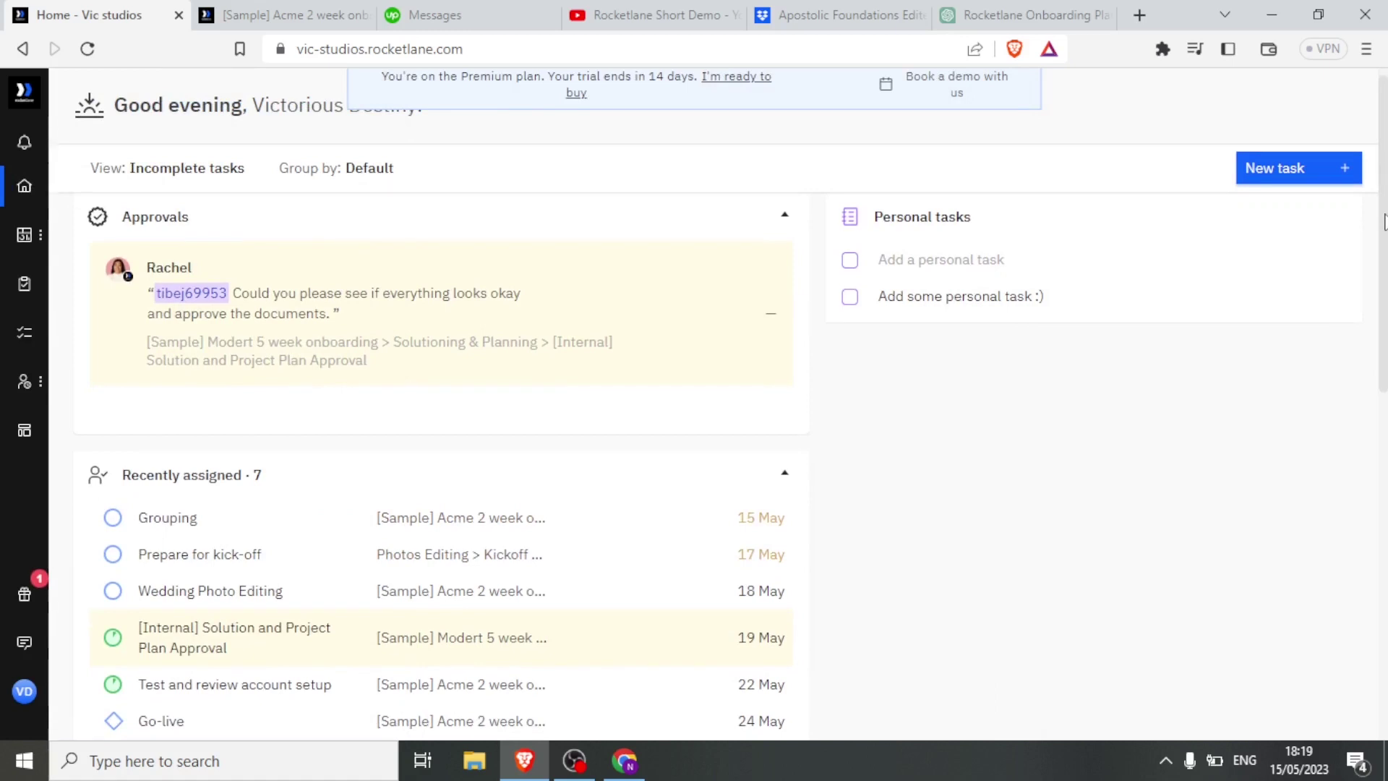
{"action": "scroll", "coordinate": [1385, 214], "scroll_direction": "down", "scroll_amount": 4}
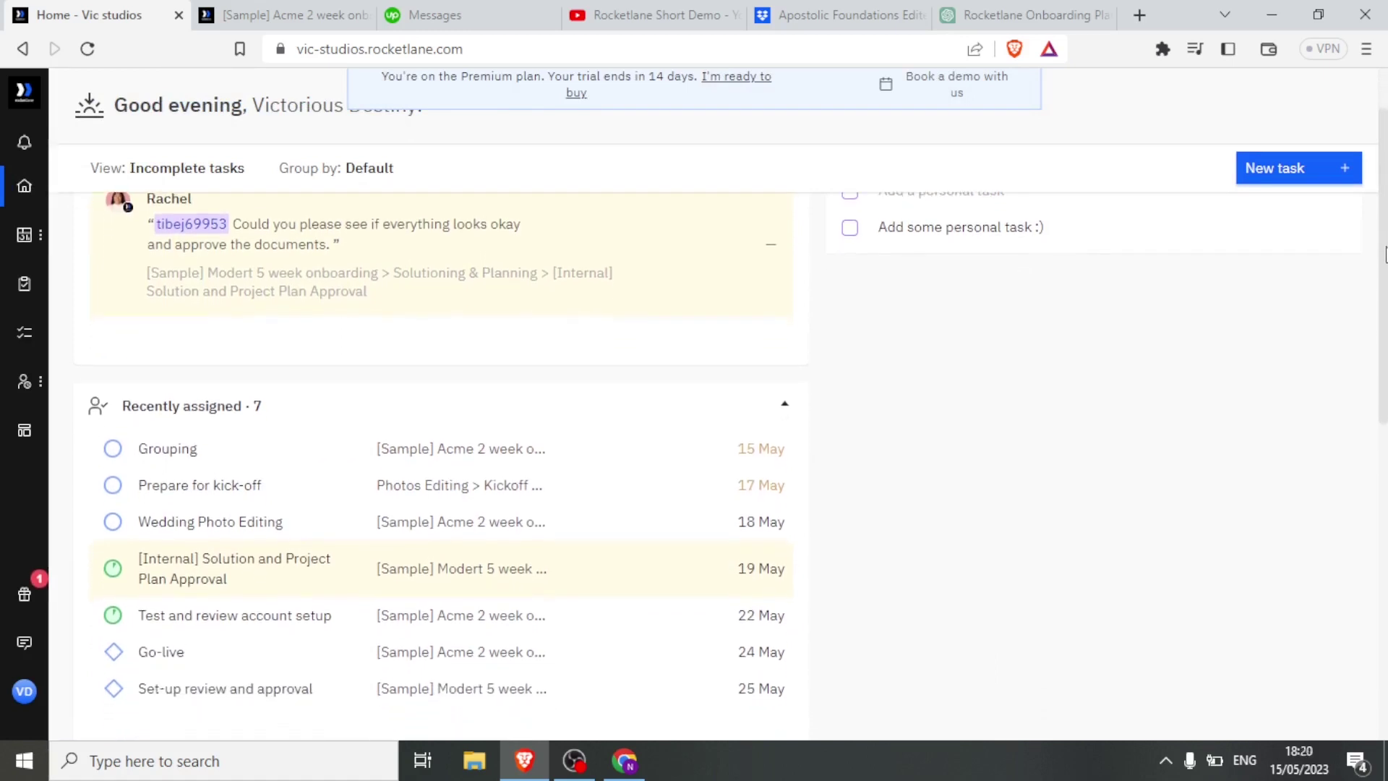
{"action": "scroll", "coordinate": [1384, 214], "scroll_direction": "up", "scroll_amount": 5}
{"action": "left_click", "coordinate": [178, 177]}
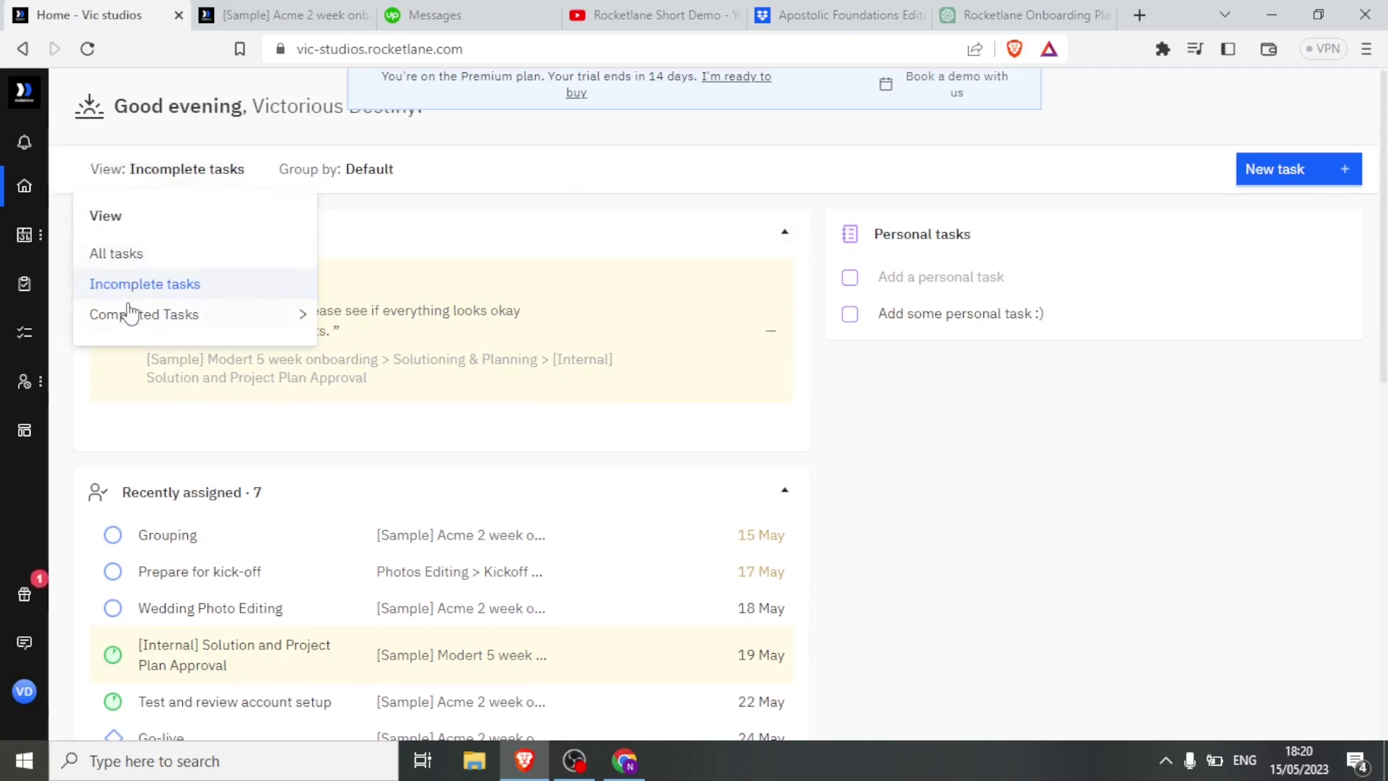
{"action": "mouse_move", "coordinate": [130, 320]}
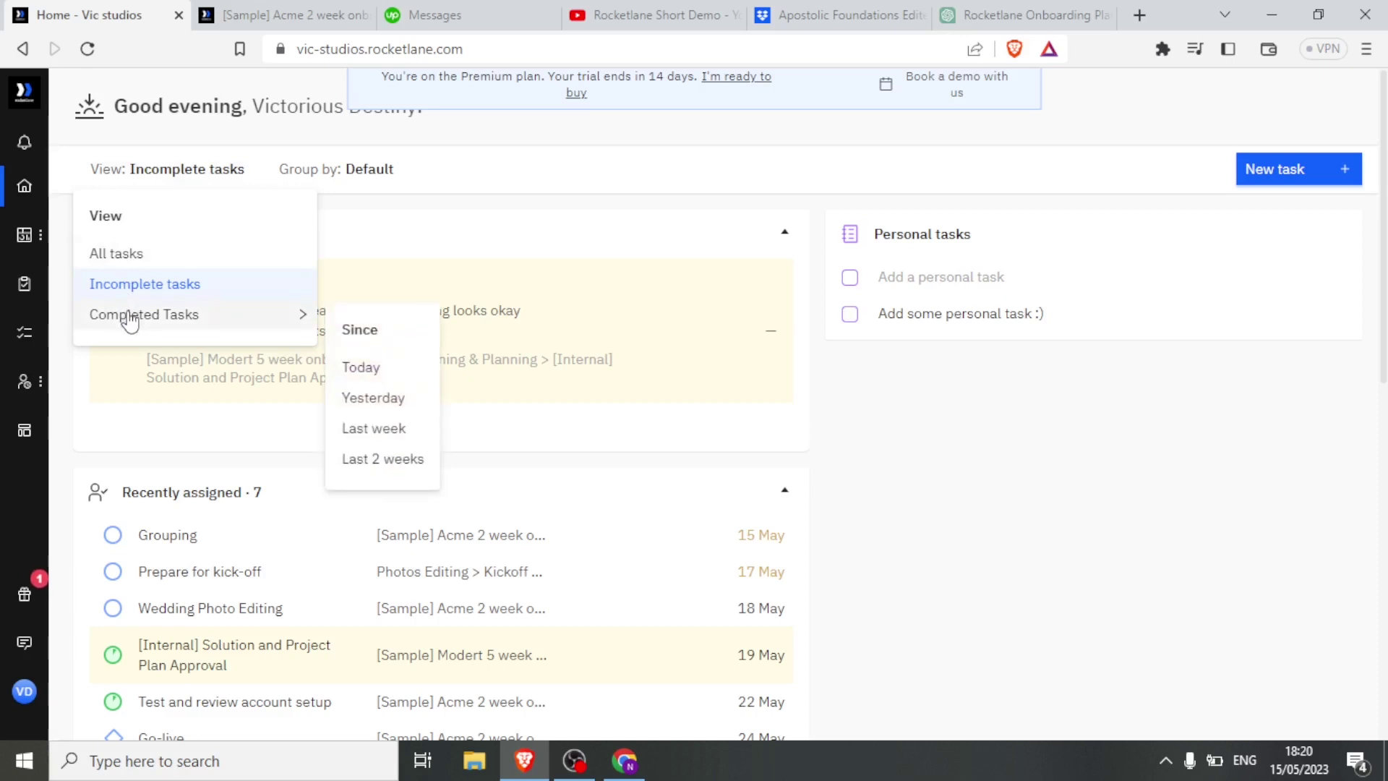
{"action": "left_click", "coordinate": [115, 255]}
{"action": "scroll", "coordinate": [291, 401], "scroll_direction": "down", "scroll_amount": 1}
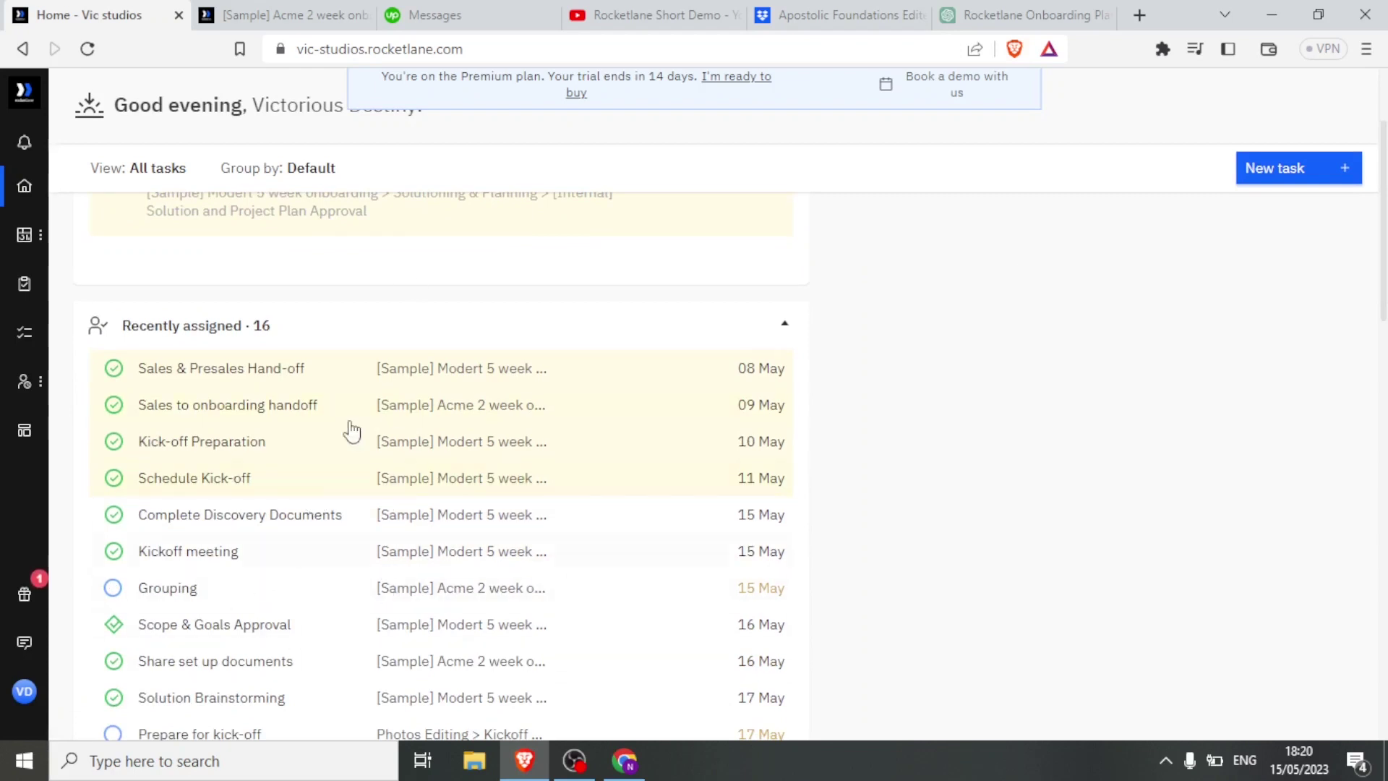
{"action": "scroll", "coordinate": [1378, 225], "scroll_direction": "up", "scroll_amount": 2}
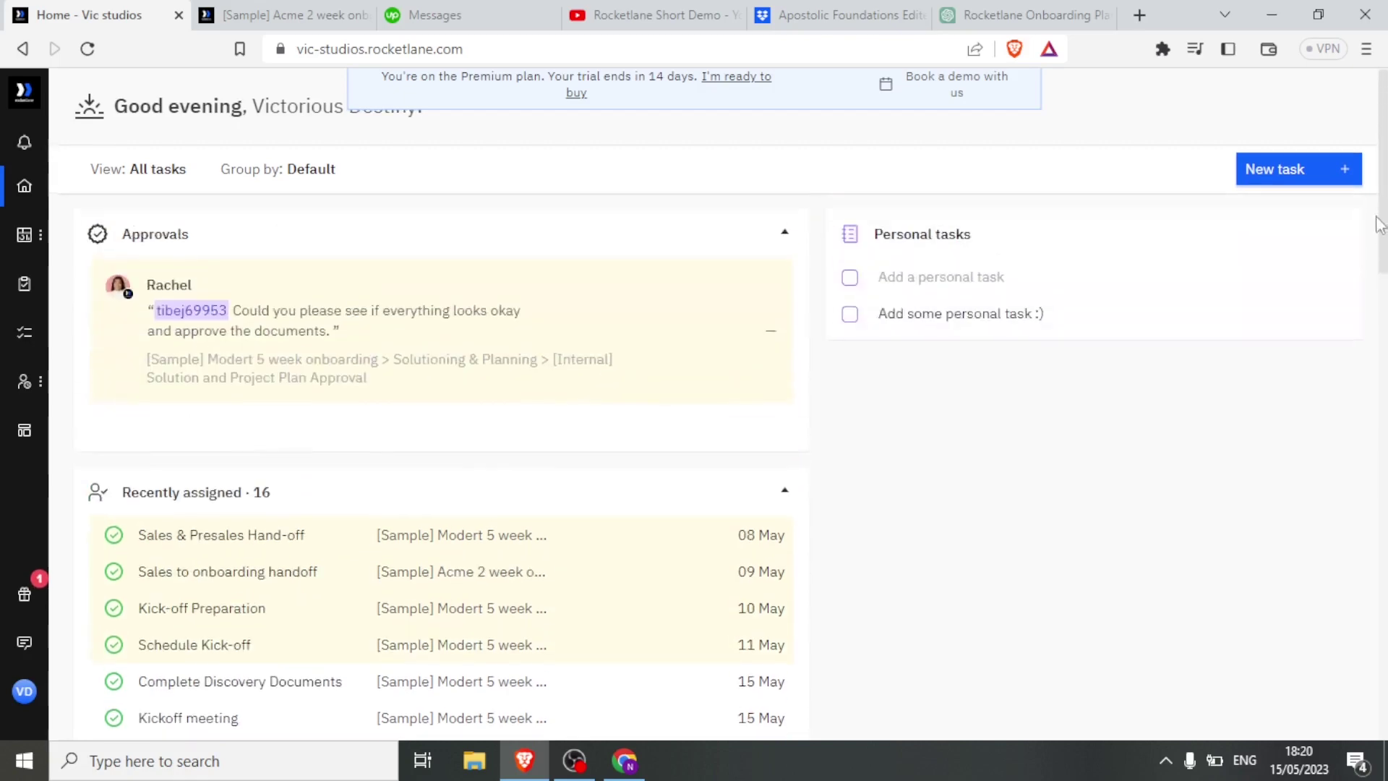
{"action": "mouse_move", "coordinate": [24, 242]}
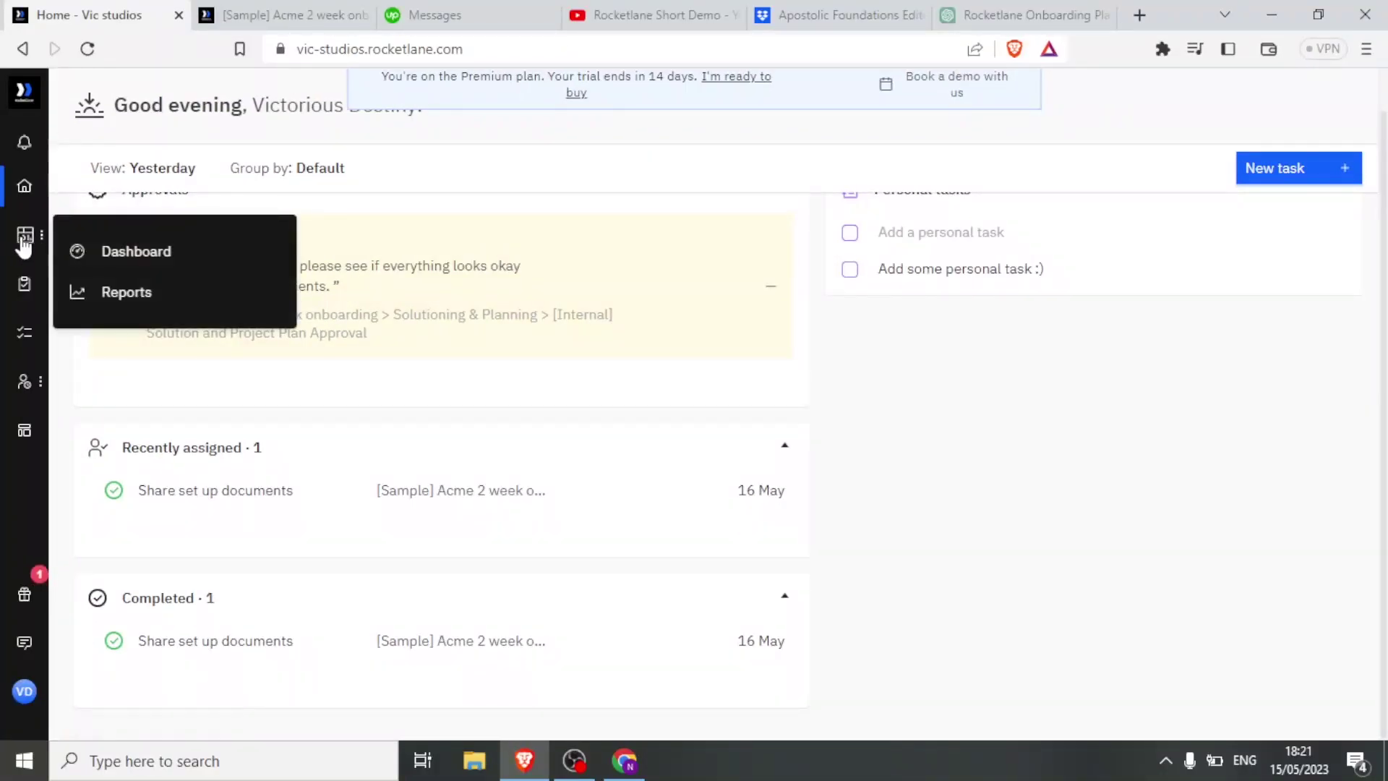
{"action": "left_click", "coordinate": [75, 251]}
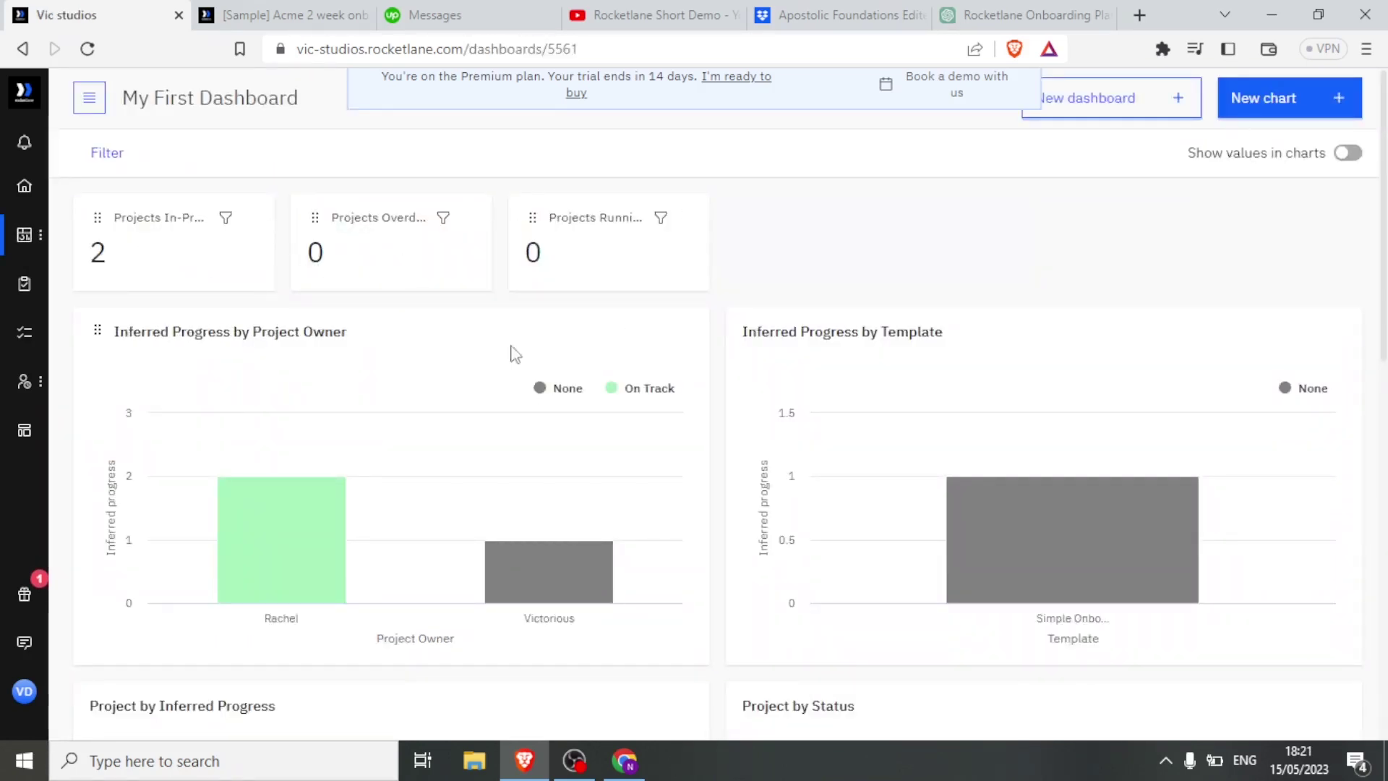
{"action": "mouse_move", "coordinate": [527, 571]}
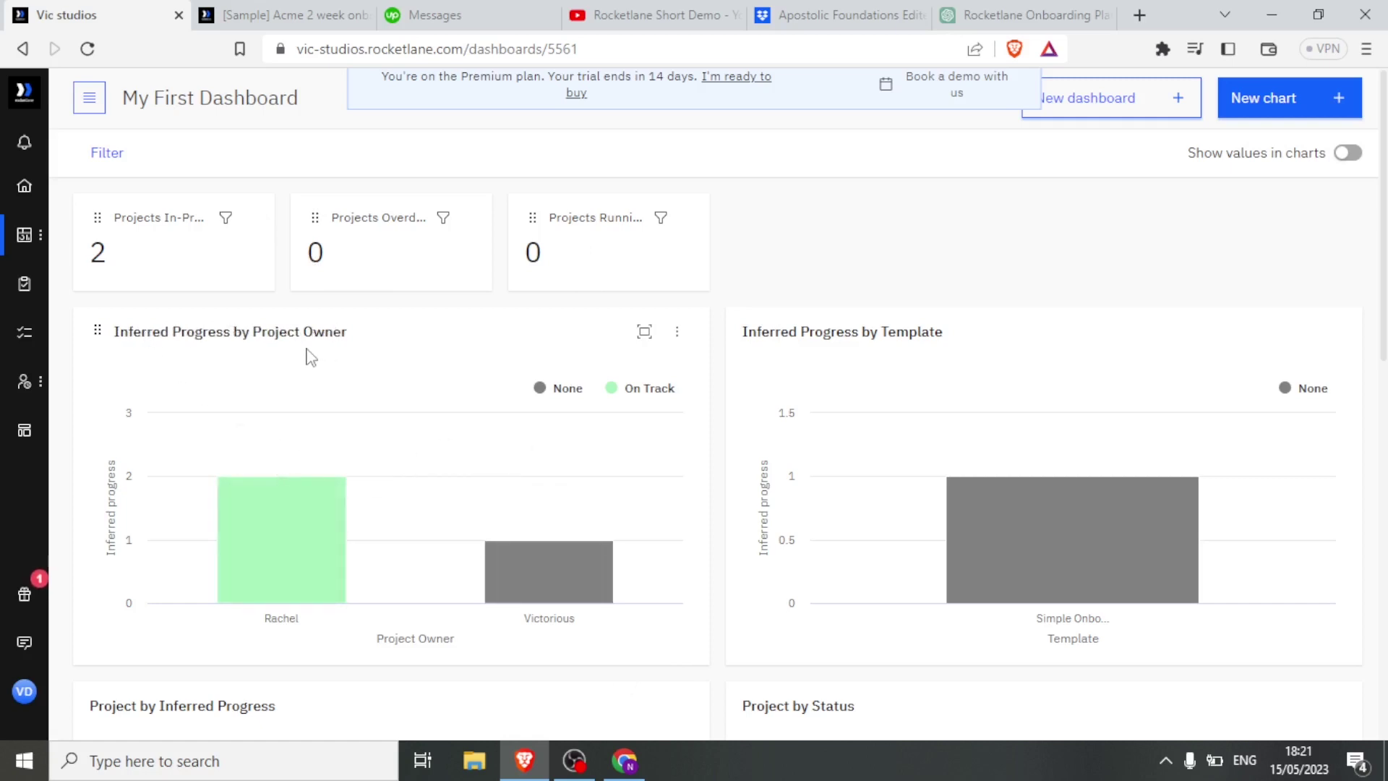
{"action": "mouse_move", "coordinate": [288, 570]}
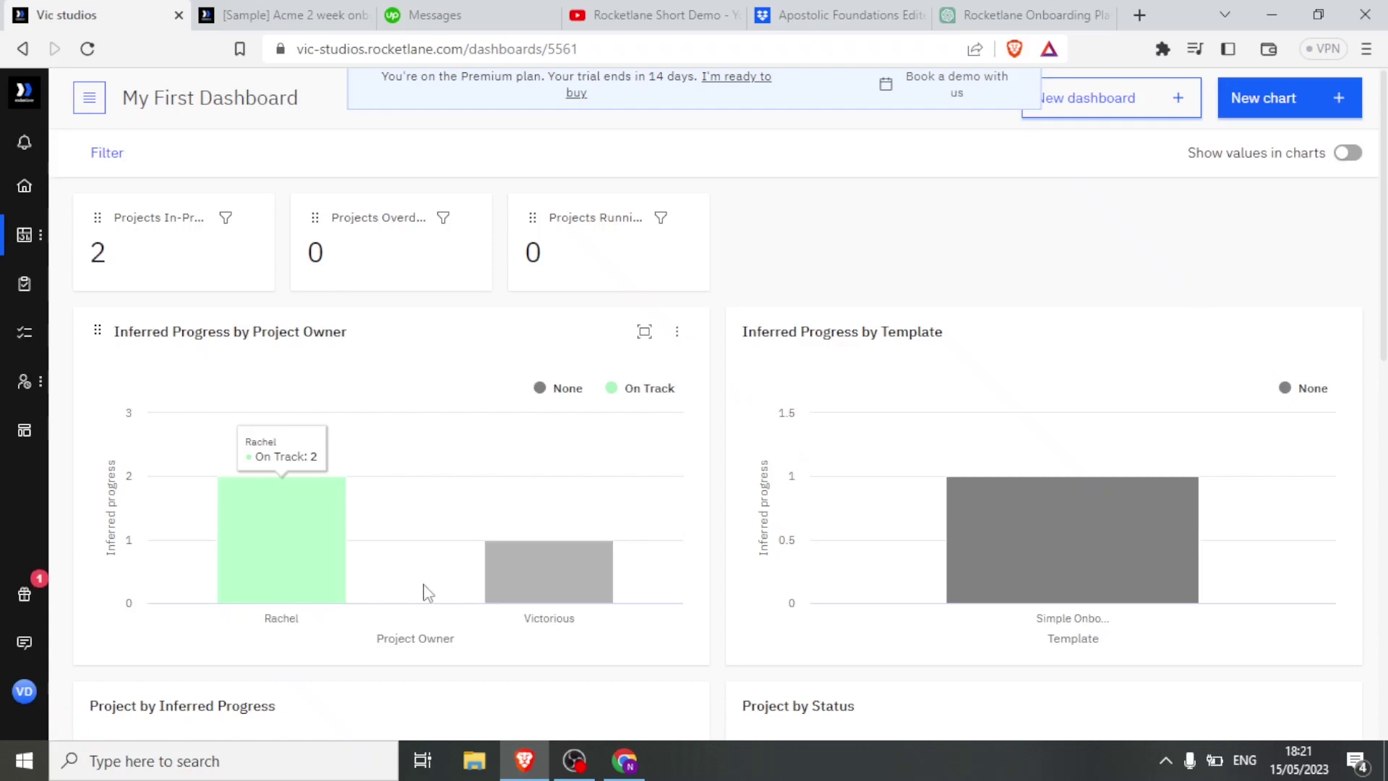
{"action": "mouse_move", "coordinate": [562, 593]}
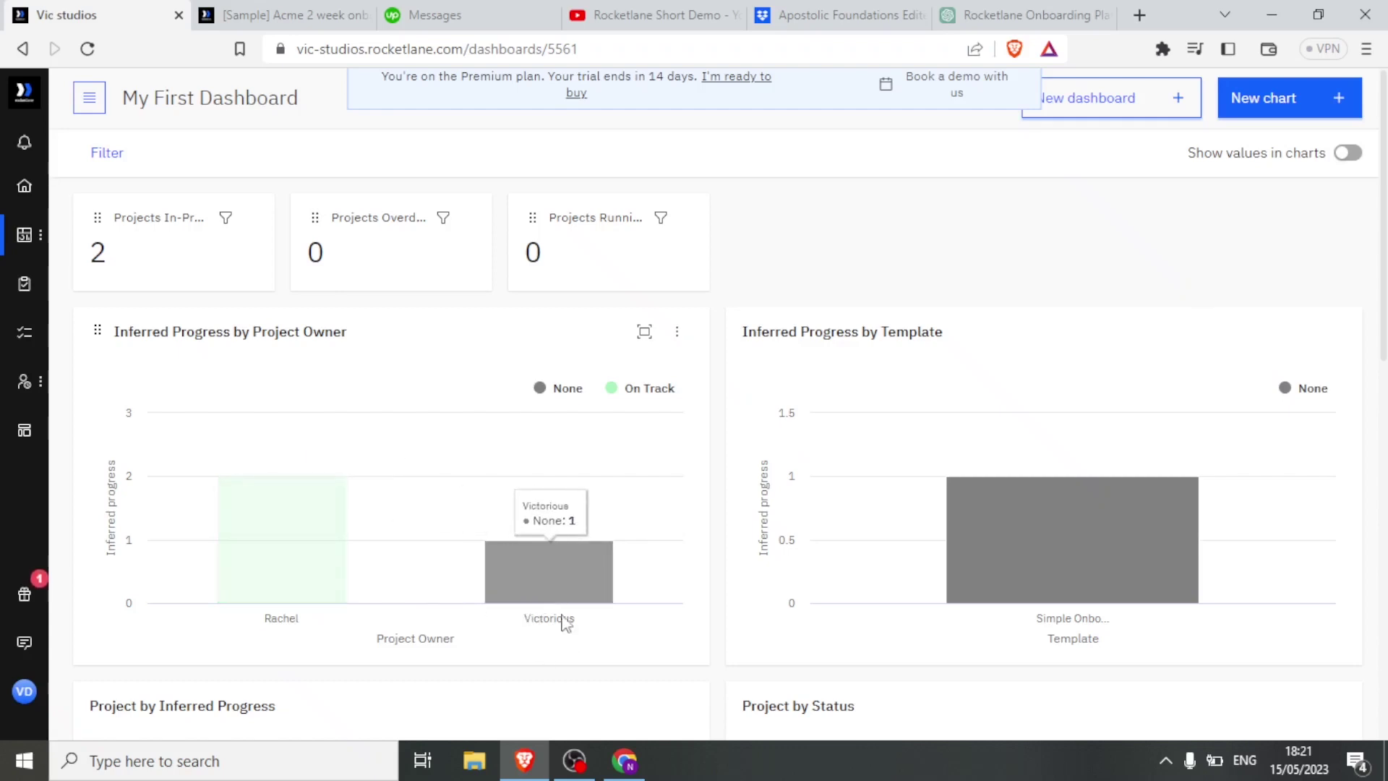
{"action": "mouse_move", "coordinate": [1113, 587]}
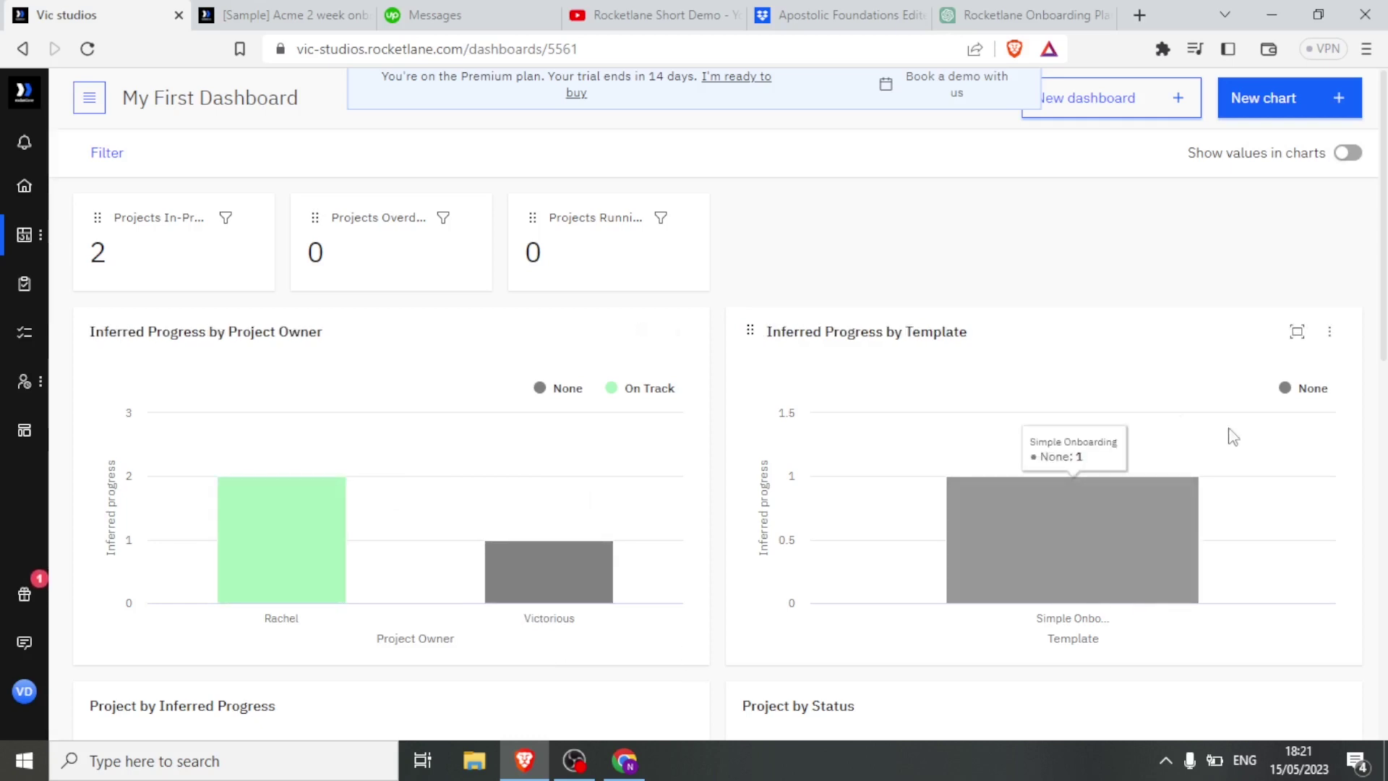
{"action": "scroll", "coordinate": [1384, 258], "scroll_direction": "down", "scroll_amount": 1}
{"action": "scroll", "coordinate": [1384, 258], "scroll_direction": "down", "scroll_amount": 3}
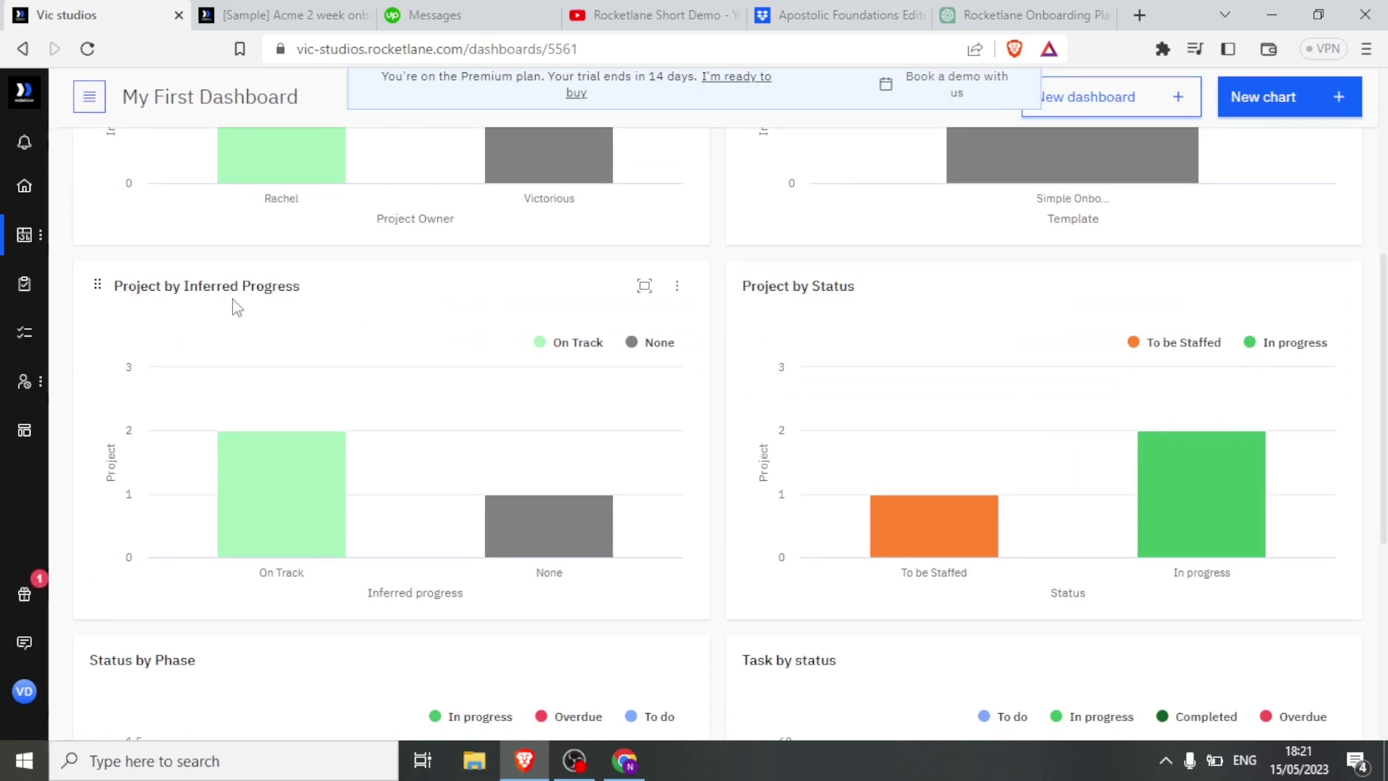
{"action": "mouse_move", "coordinate": [287, 501]}
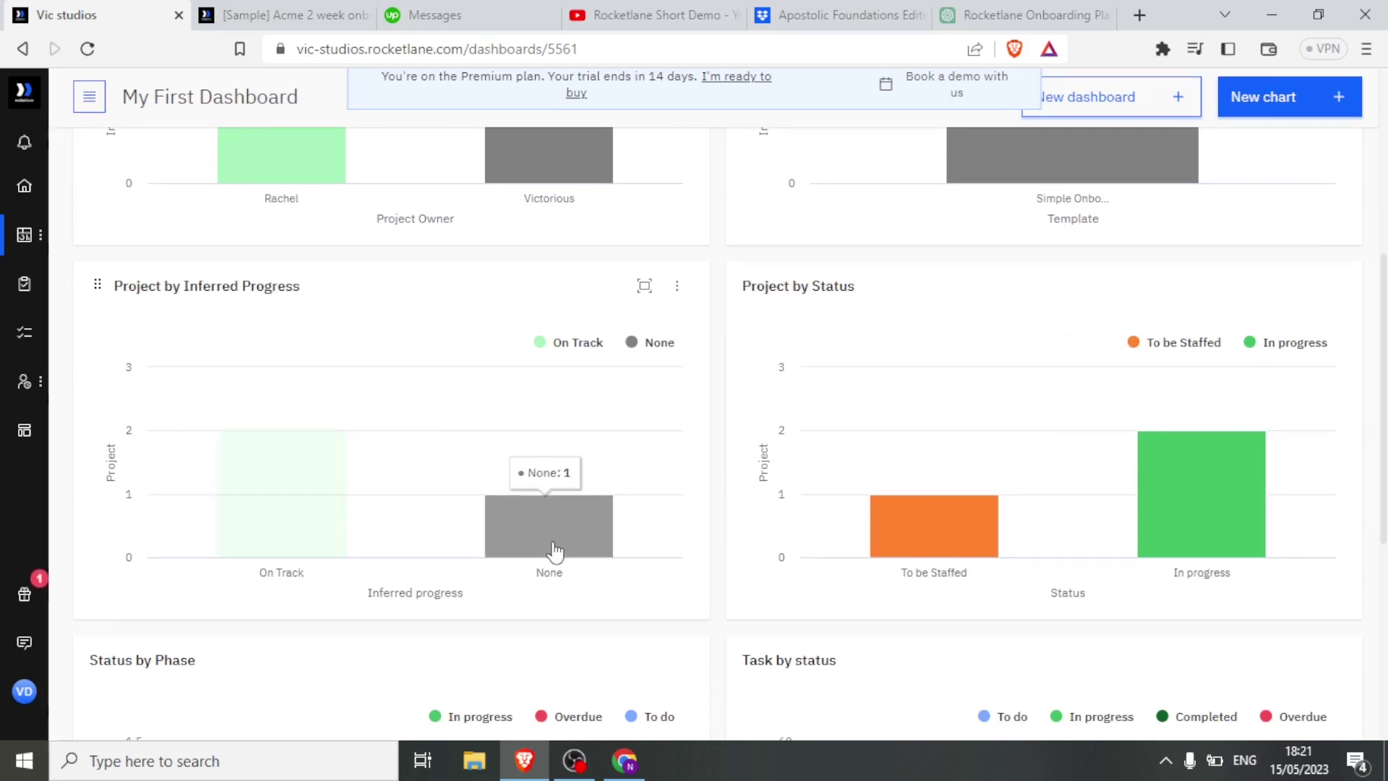
{"action": "mouse_move", "coordinate": [952, 548]}
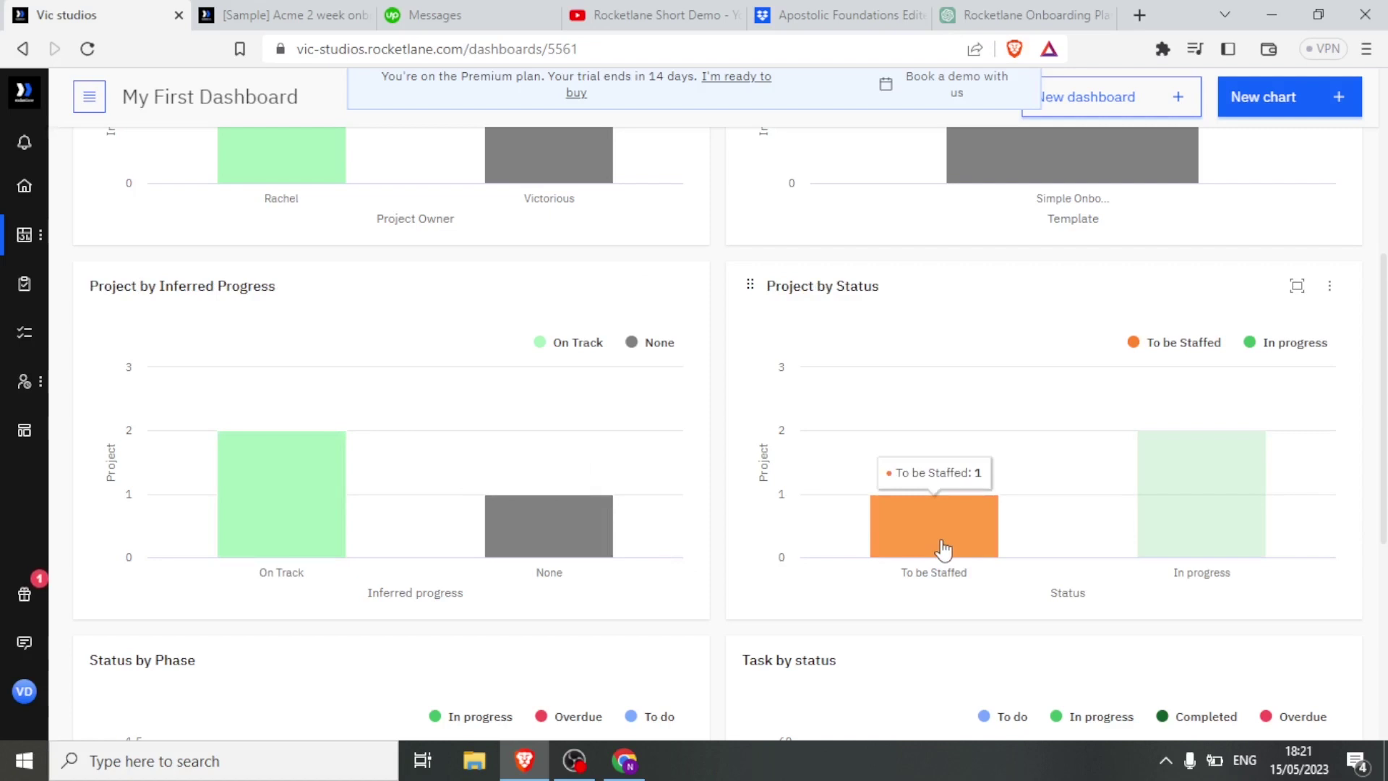
{"action": "mouse_move", "coordinate": [1150, 502]}
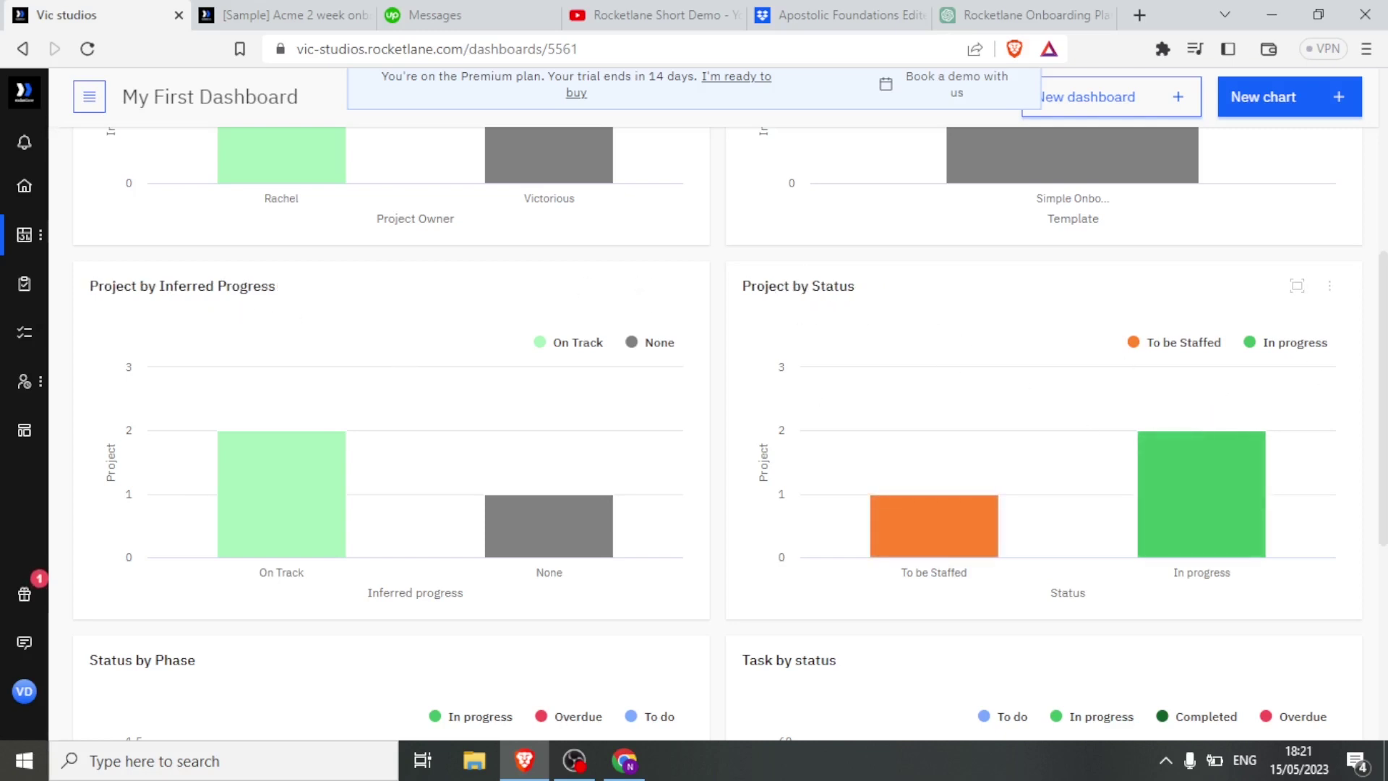
{"action": "scroll", "coordinate": [1383, 383], "scroll_direction": "down", "scroll_amount": 5}
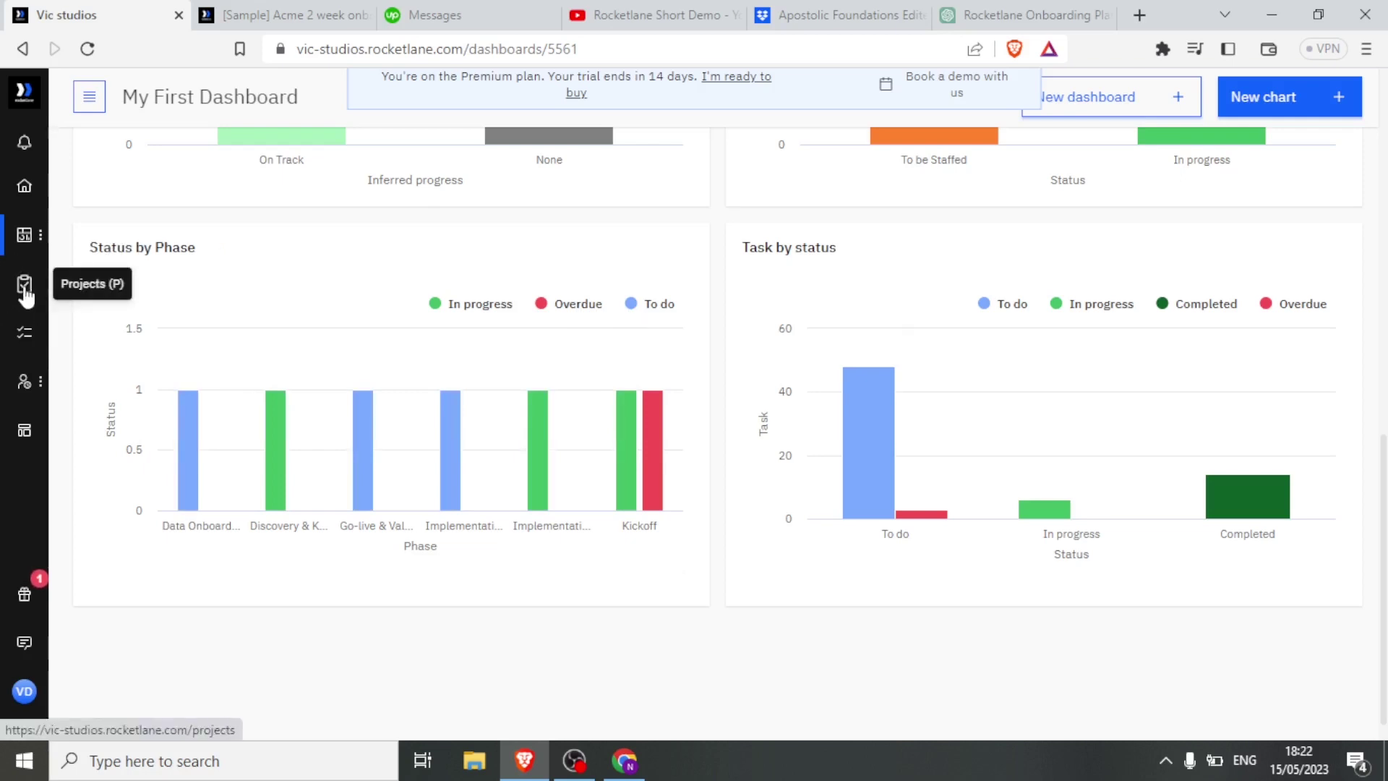
{"action": "left_click", "coordinate": [25, 289]}
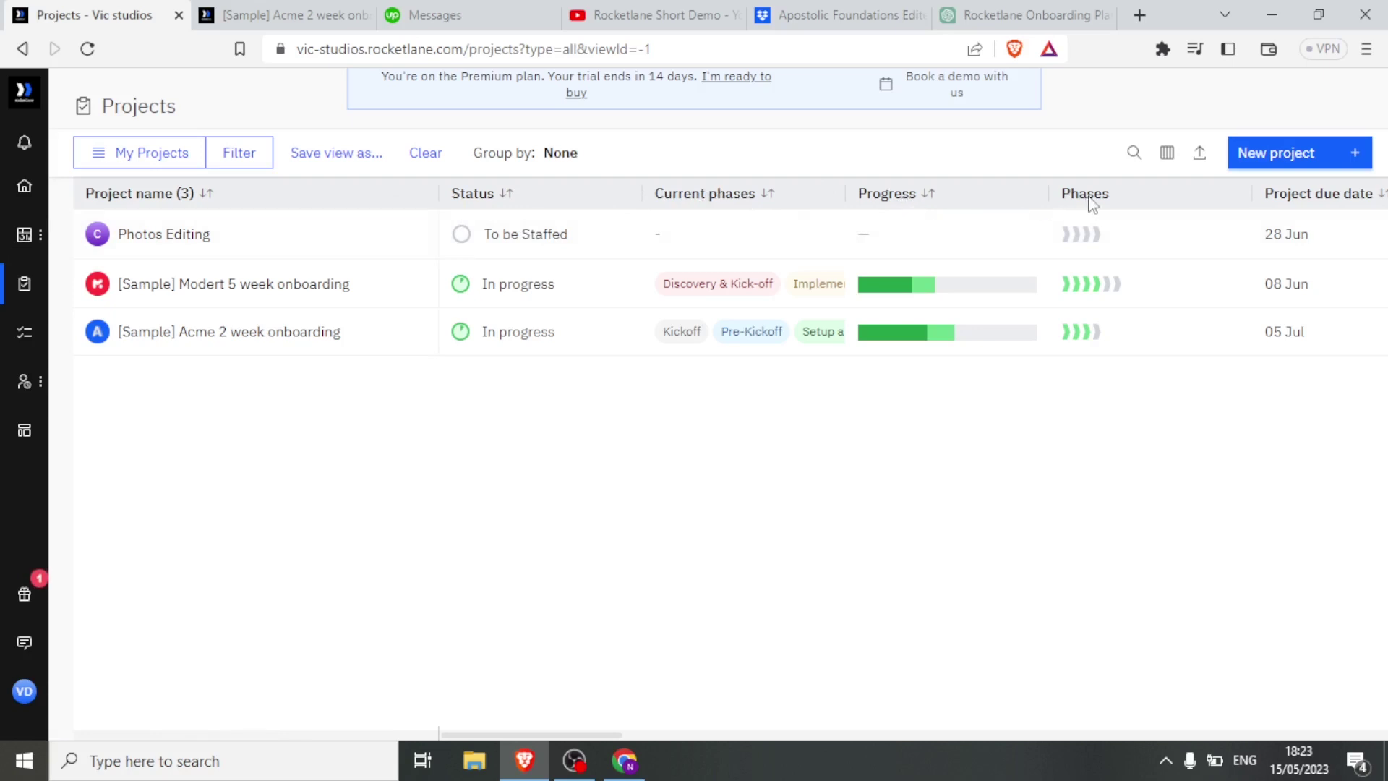
Scroll the projects table right to reveal progress and due dates.
{"action": "mouse_move", "coordinate": [1085, 242]}
{"action": "left_click_drag", "start_coordinate": [583, 731], "coordinate": [688, 710]}
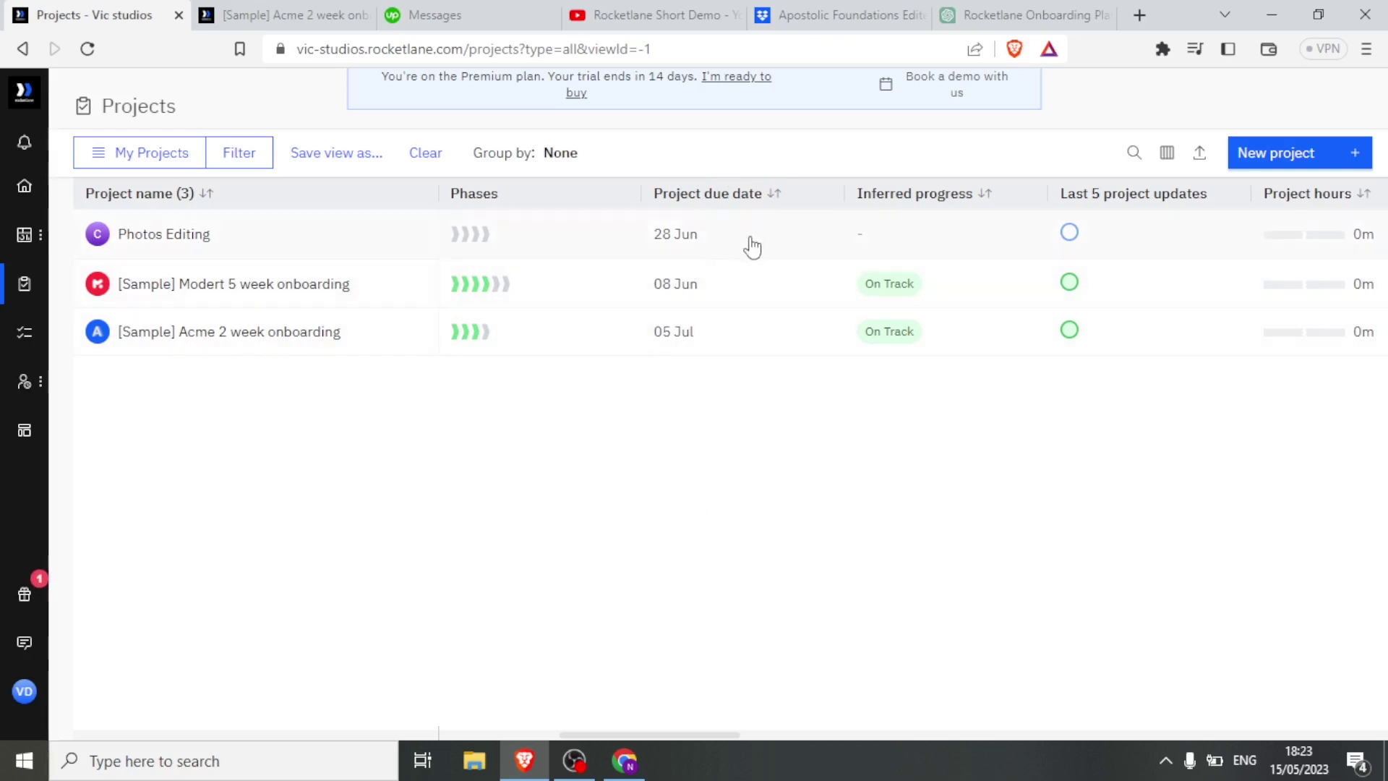
{"action": "mouse_move", "coordinate": [897, 208]}
{"action": "scroll", "coordinate": [1069, 195], "scroll_direction": "right", "scroll_amount": 5}
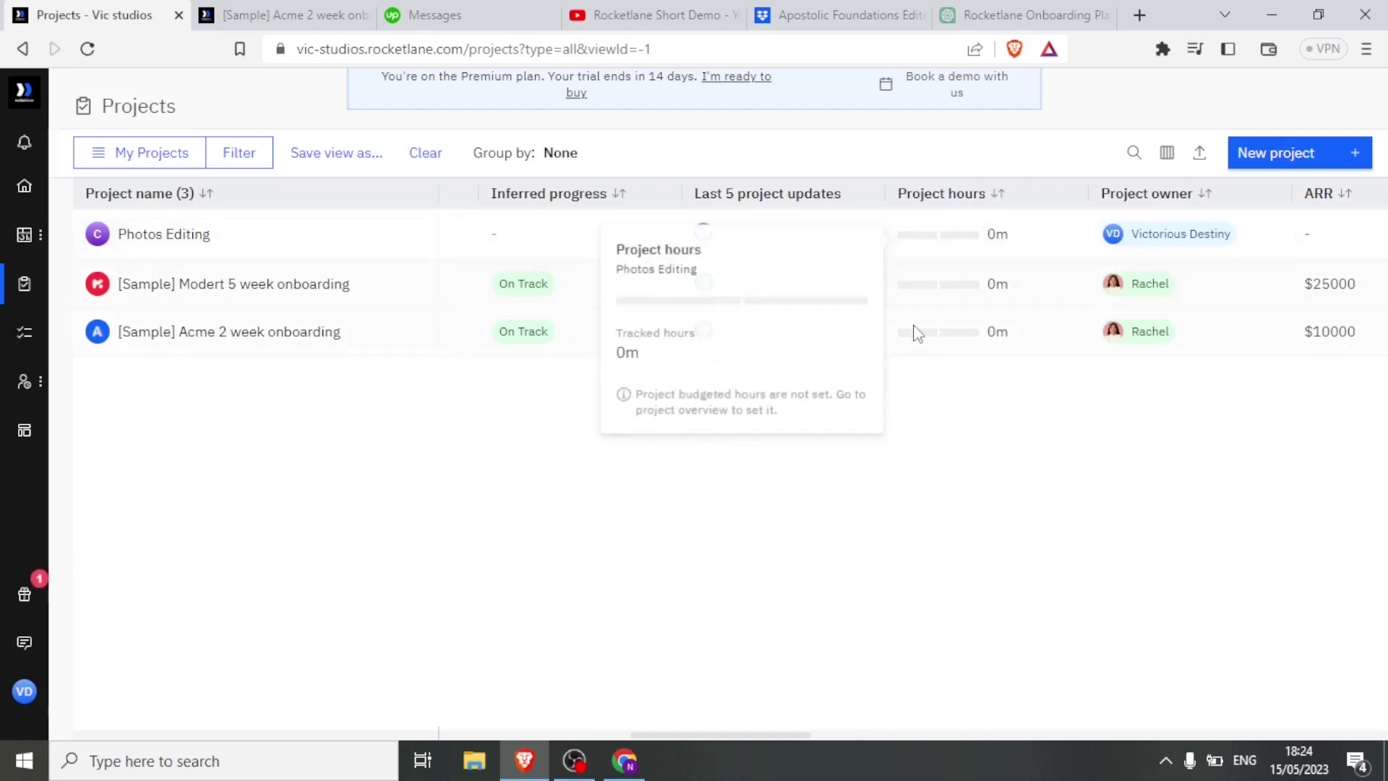
{"action": "mouse_move", "coordinate": [949, 241]}
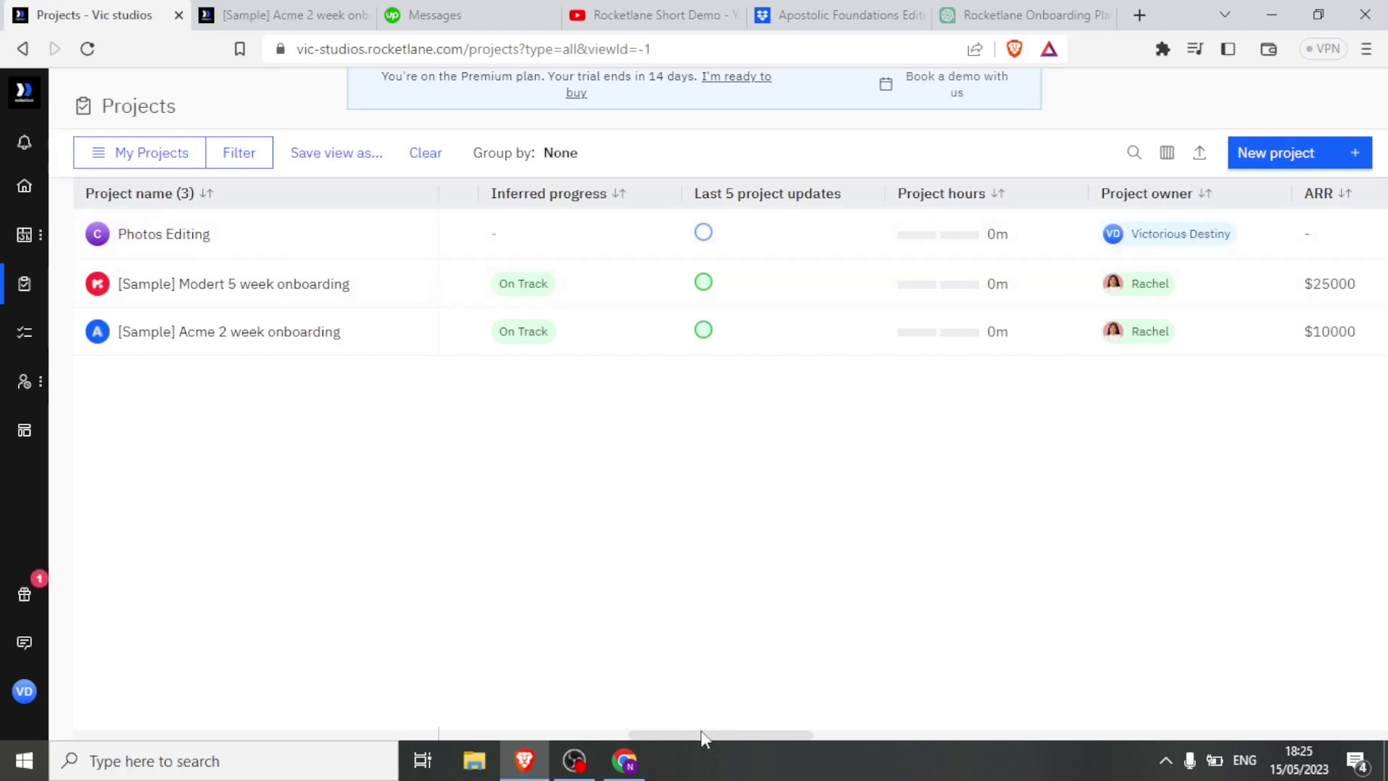
{"action": "left_click_drag", "start_coordinate": [705, 734], "coordinate": [836, 723]}
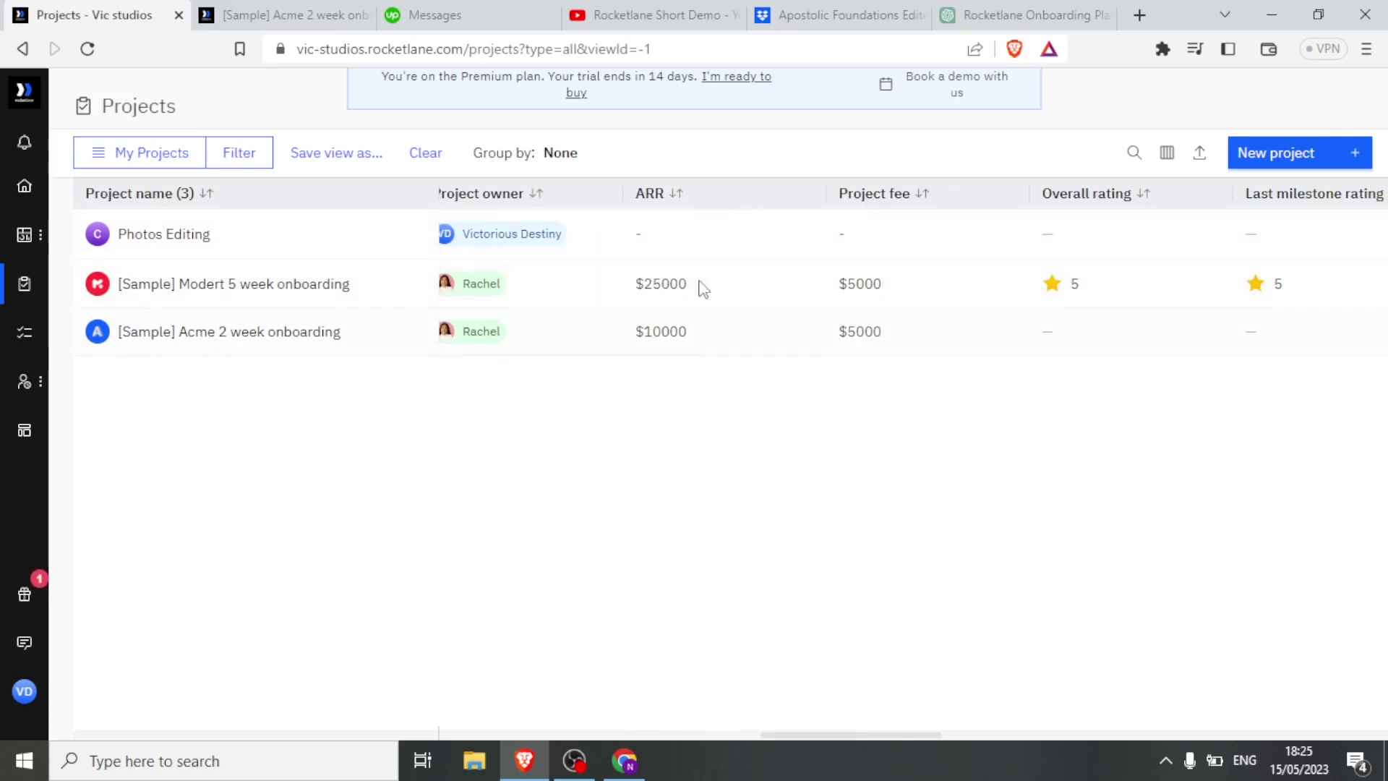
{"action": "left_click", "coordinate": [645, 243]}
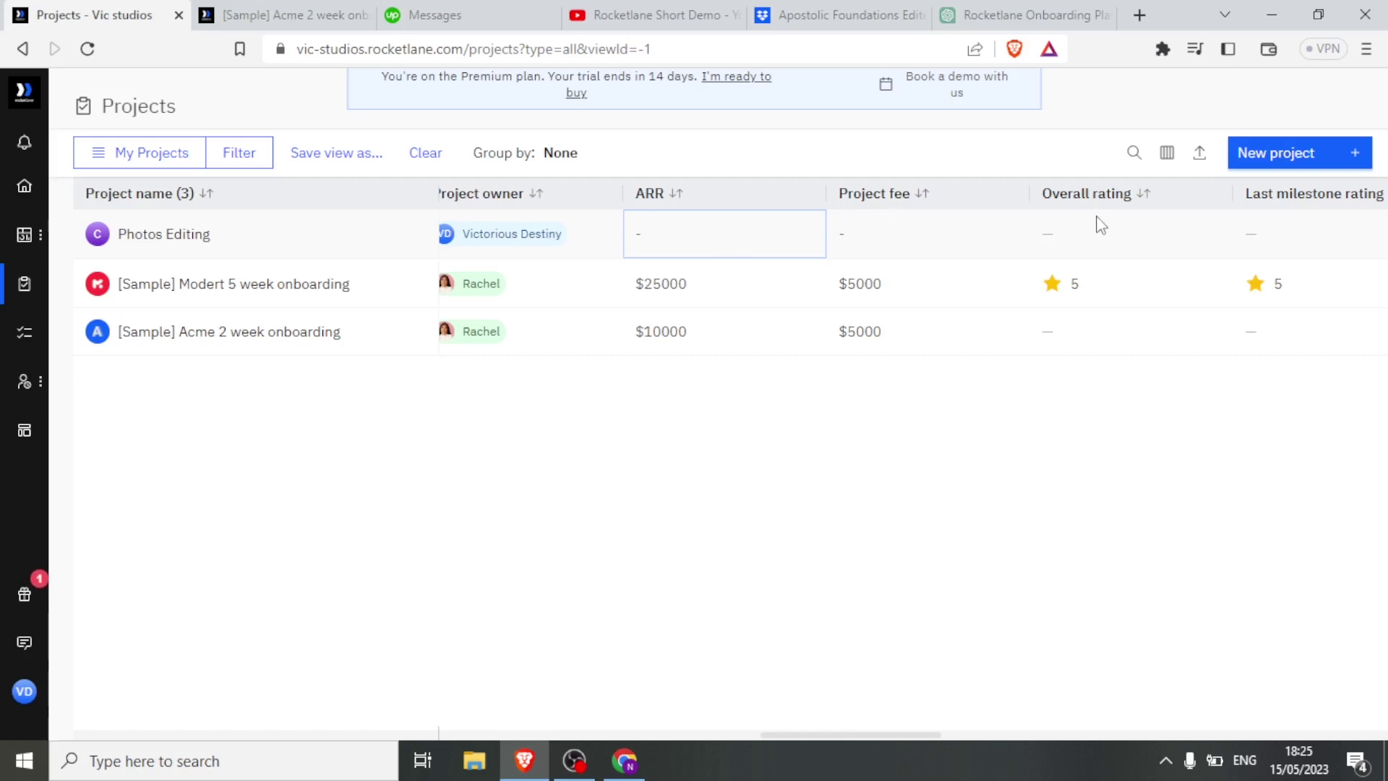
{"action": "left_click_drag", "start_coordinate": [775, 734], "coordinate": [825, 734]}
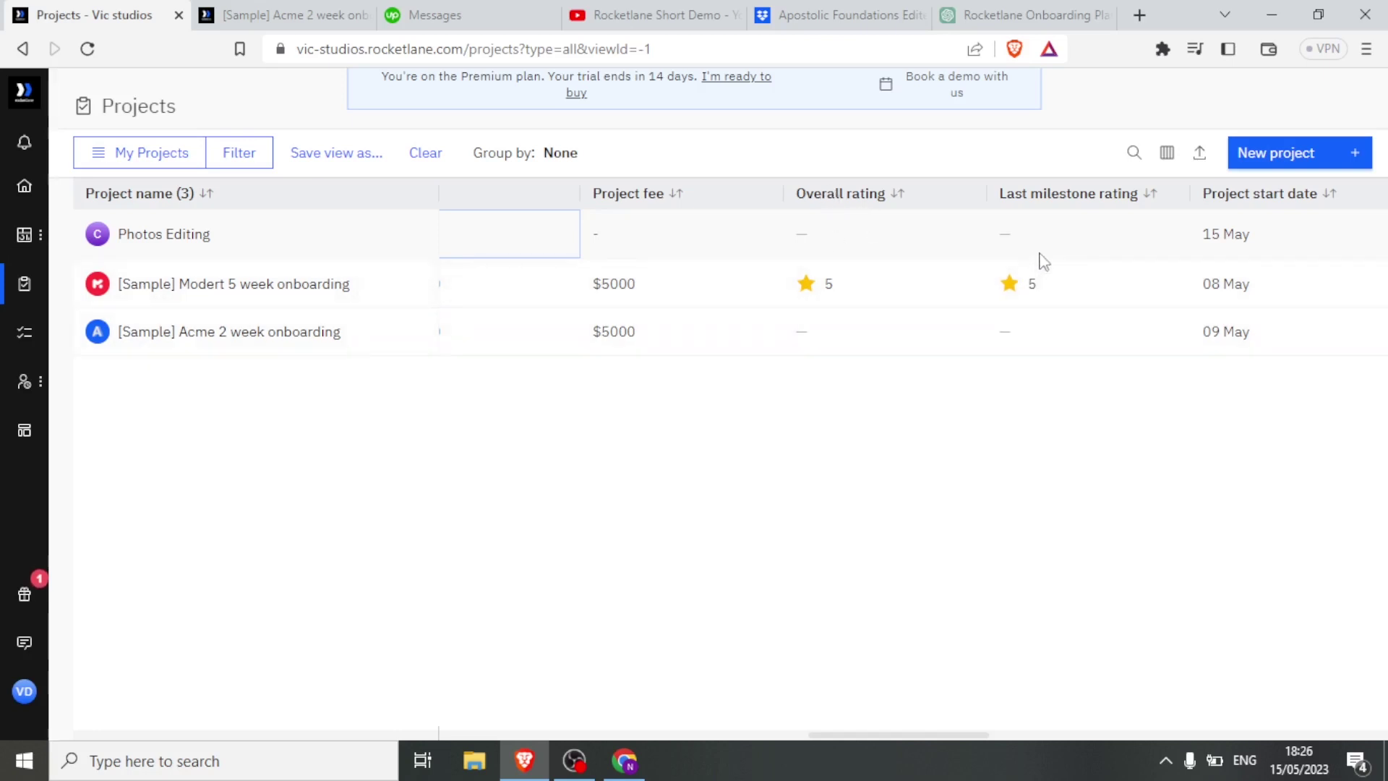
{"action": "left_click", "coordinate": [1064, 733]}
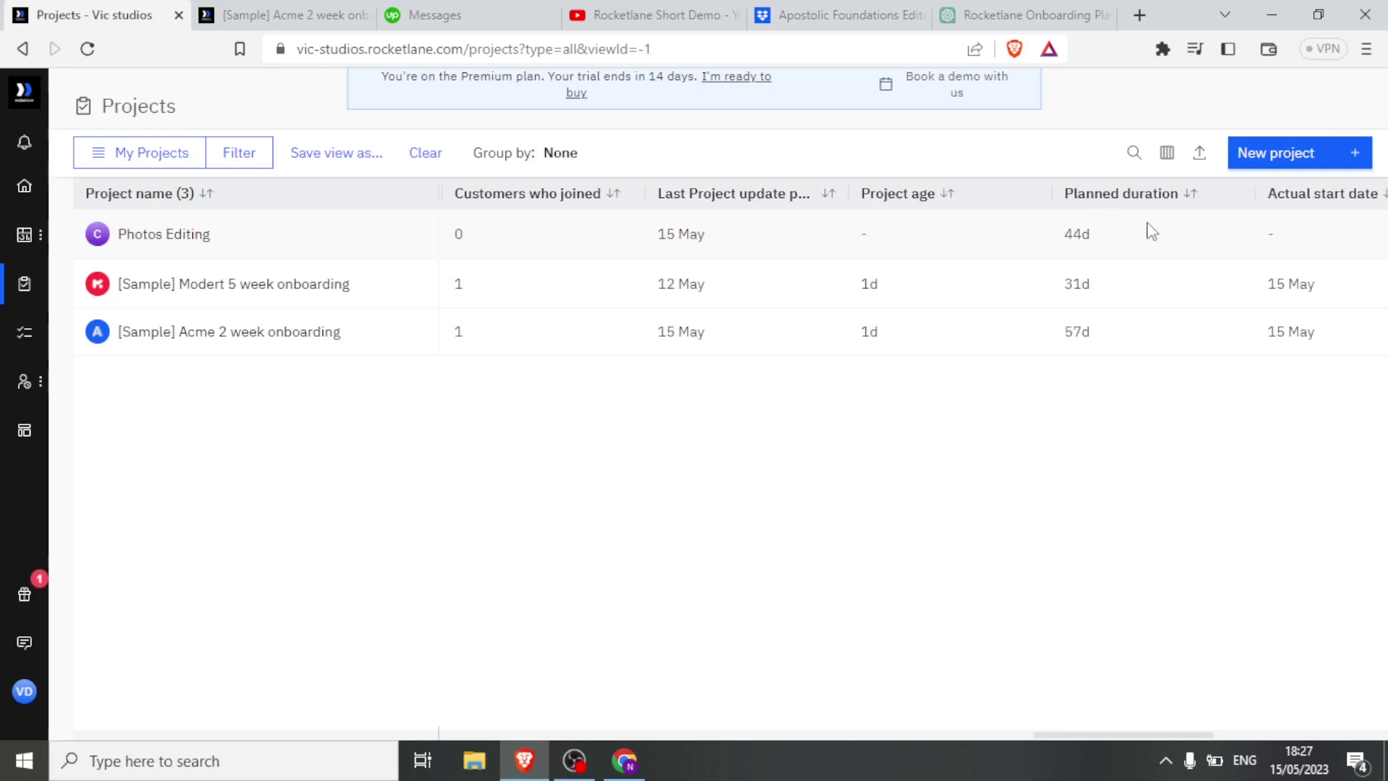
{"action": "left_click_drag", "start_coordinate": [1092, 735], "coordinate": [1275, 729]}
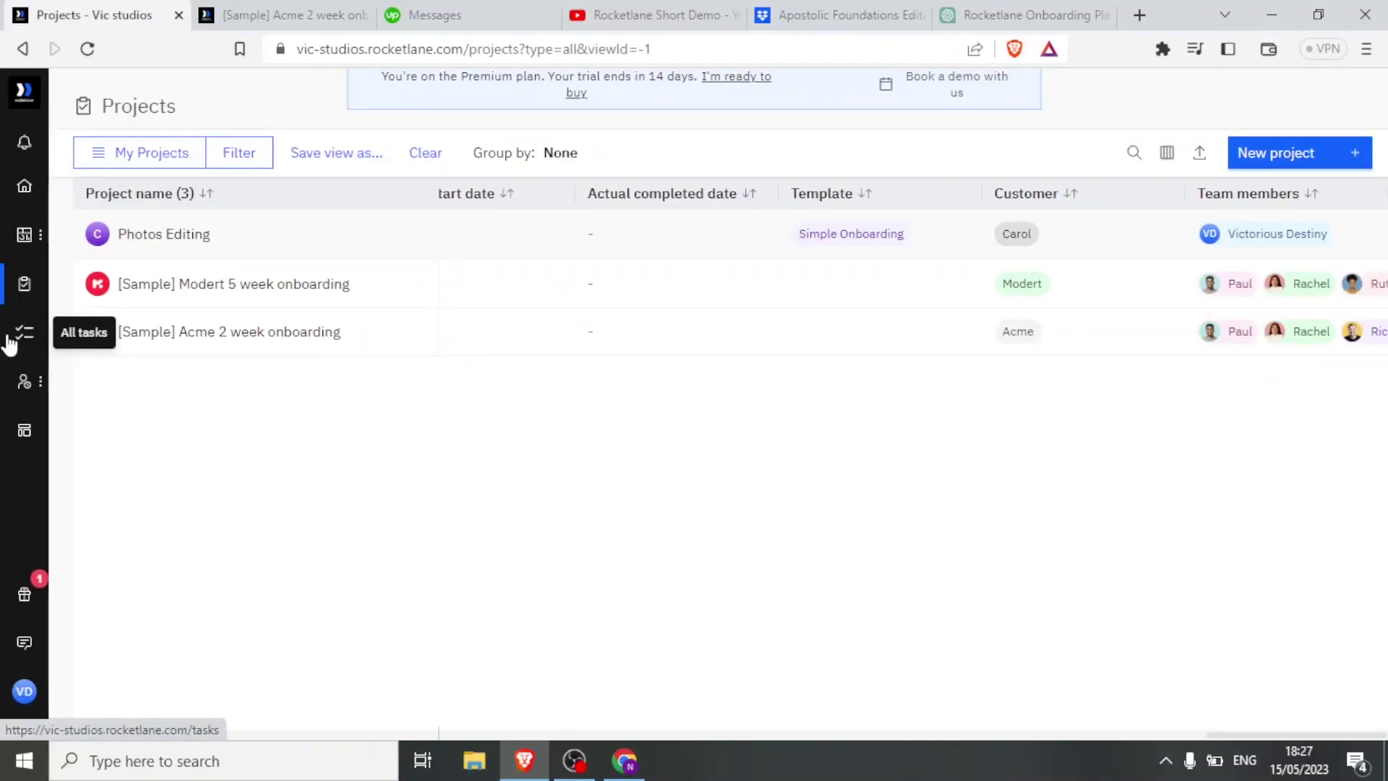
Show the 68 tasks created by me under All tasks, then open Resource management.
{"action": "left_click", "coordinate": [10, 338]}
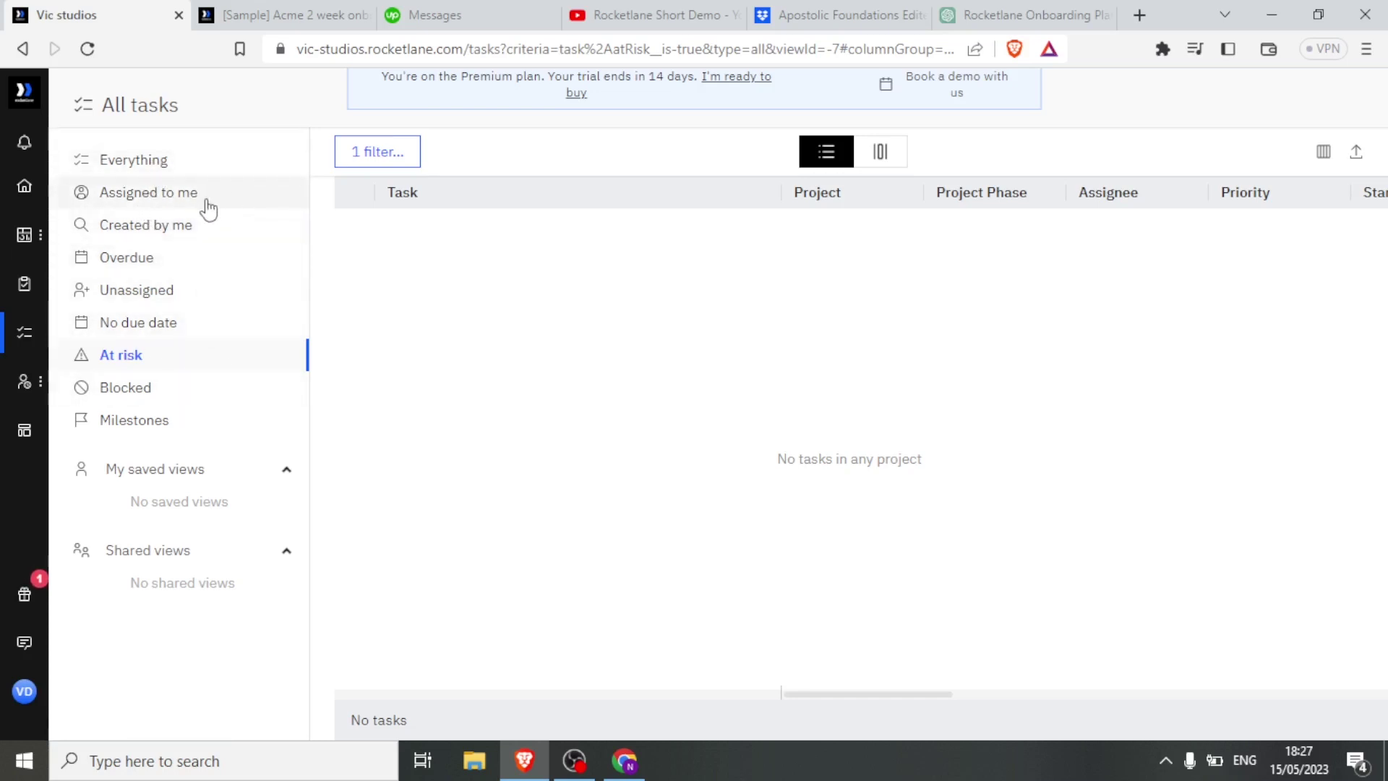
{"action": "left_click", "coordinate": [159, 224]}
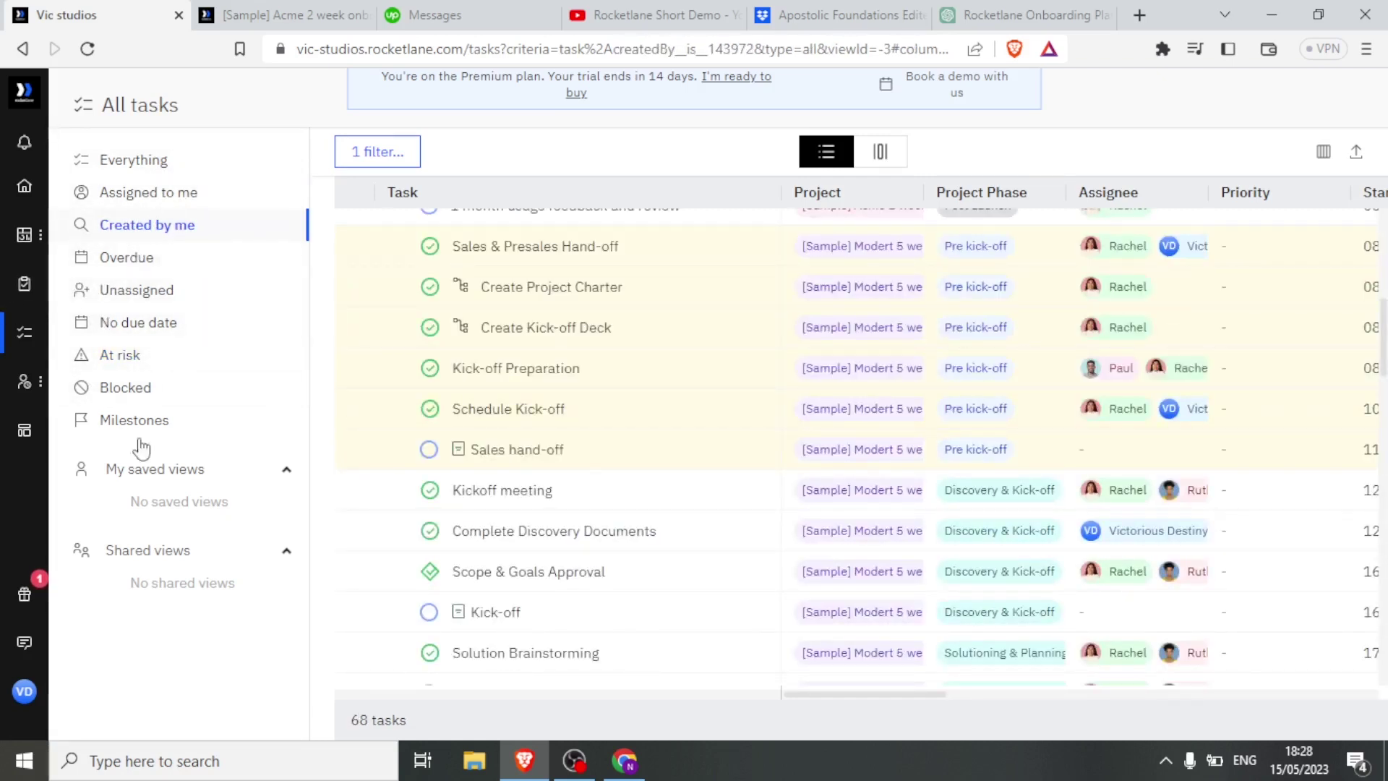
{"action": "mouse_move", "coordinate": [19, 396]}
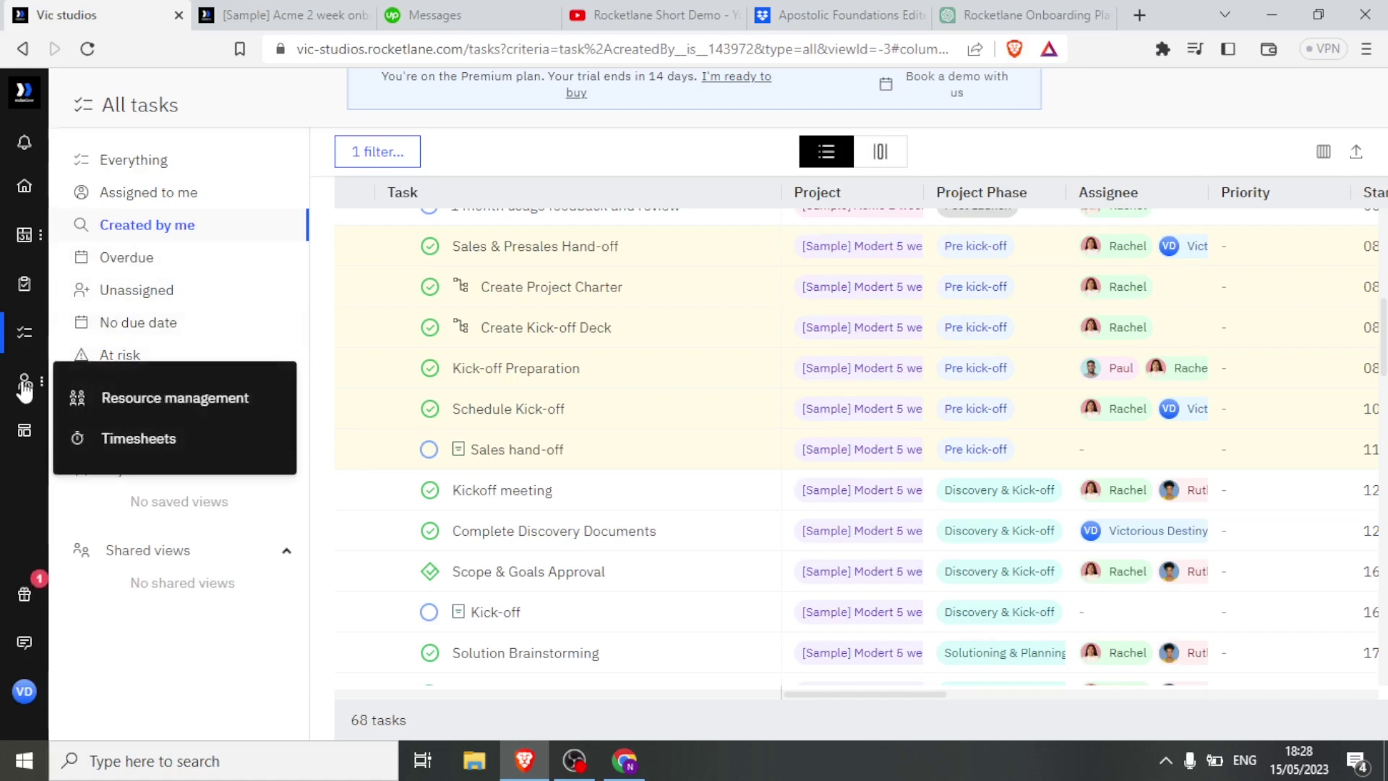
{"action": "left_click", "coordinate": [128, 403]}
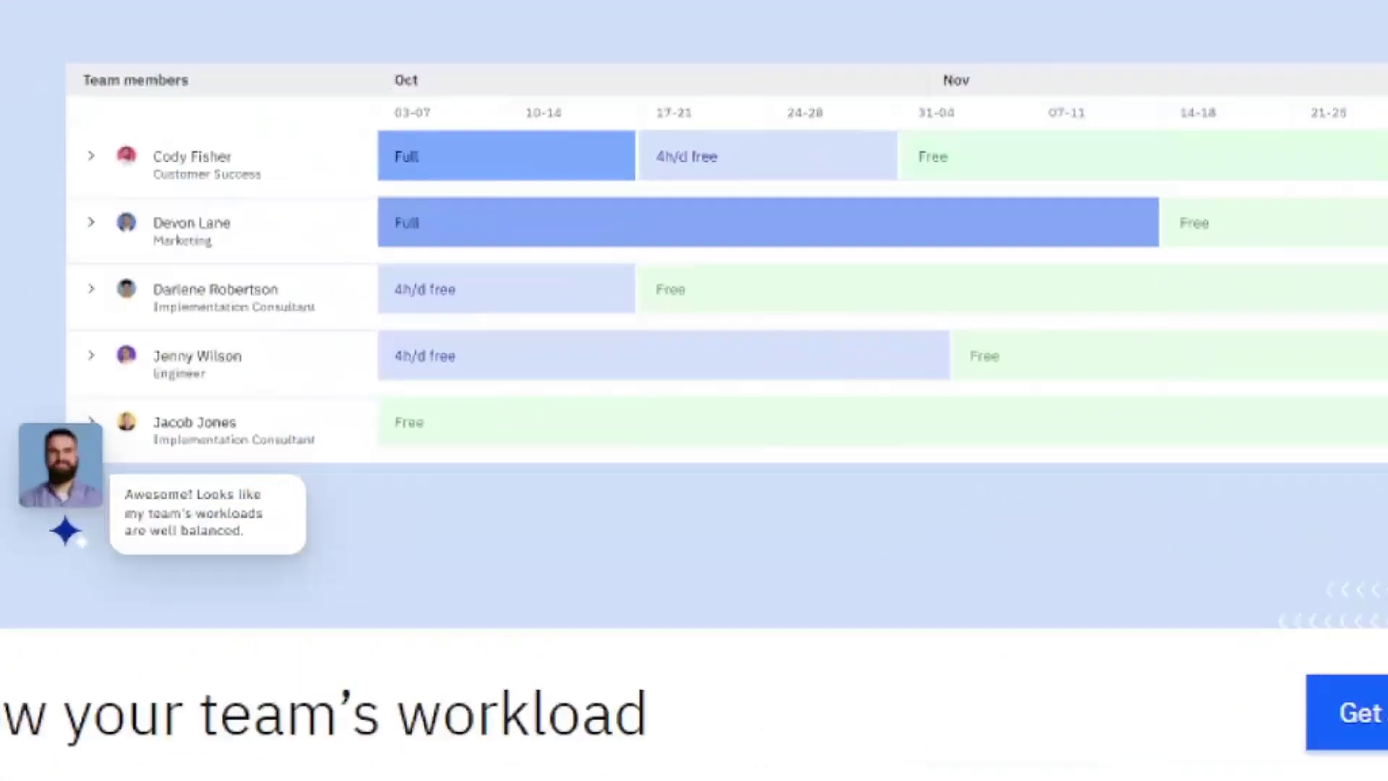
Scroll through the Resource management workload page, then return to the Projects list.
{"action": "scroll", "coordinate": [181, 396], "scroll_direction": "down", "scroll_amount": 5}
{"action": "scroll", "coordinate": [717, 405], "scroll_direction": "down", "scroll_amount": 2}
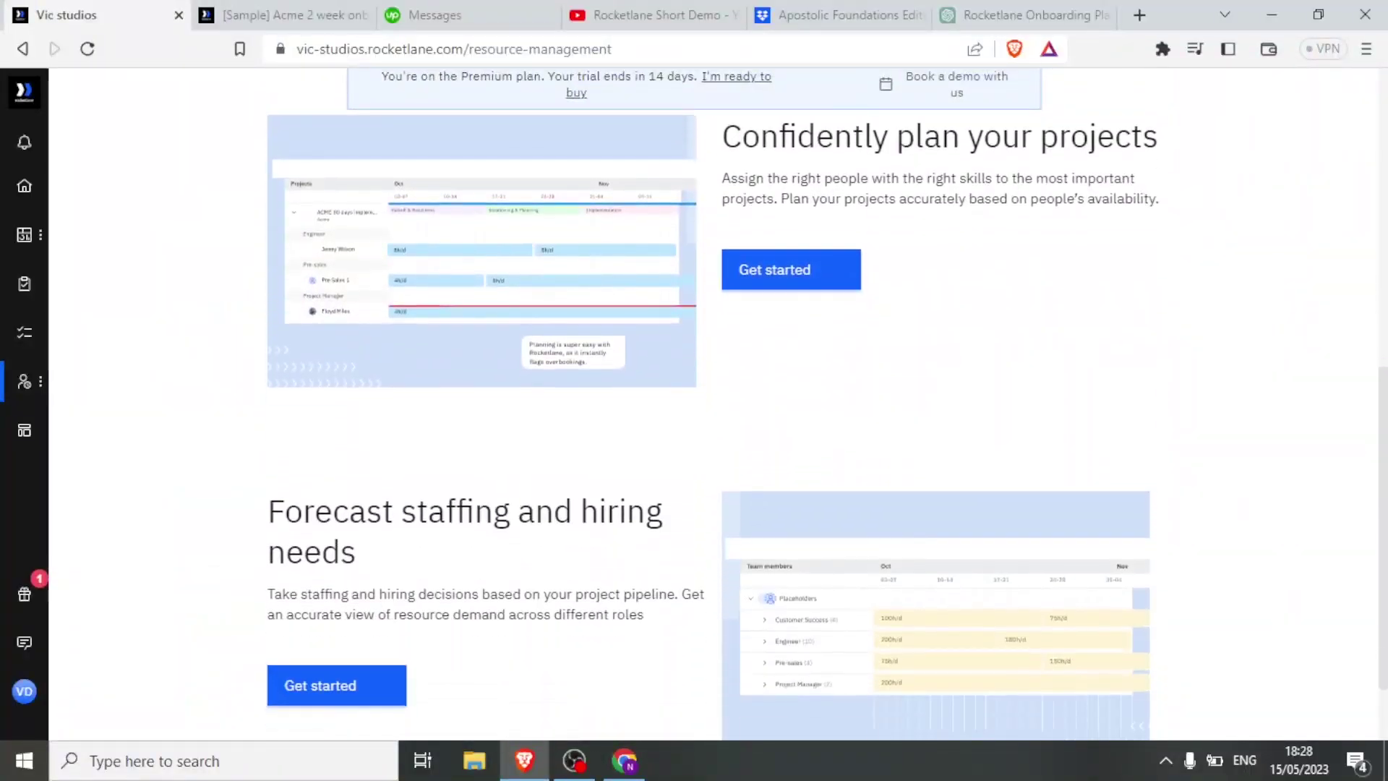
{"action": "scroll", "coordinate": [1119, 397], "scroll_direction": "up", "scroll_amount": 3}
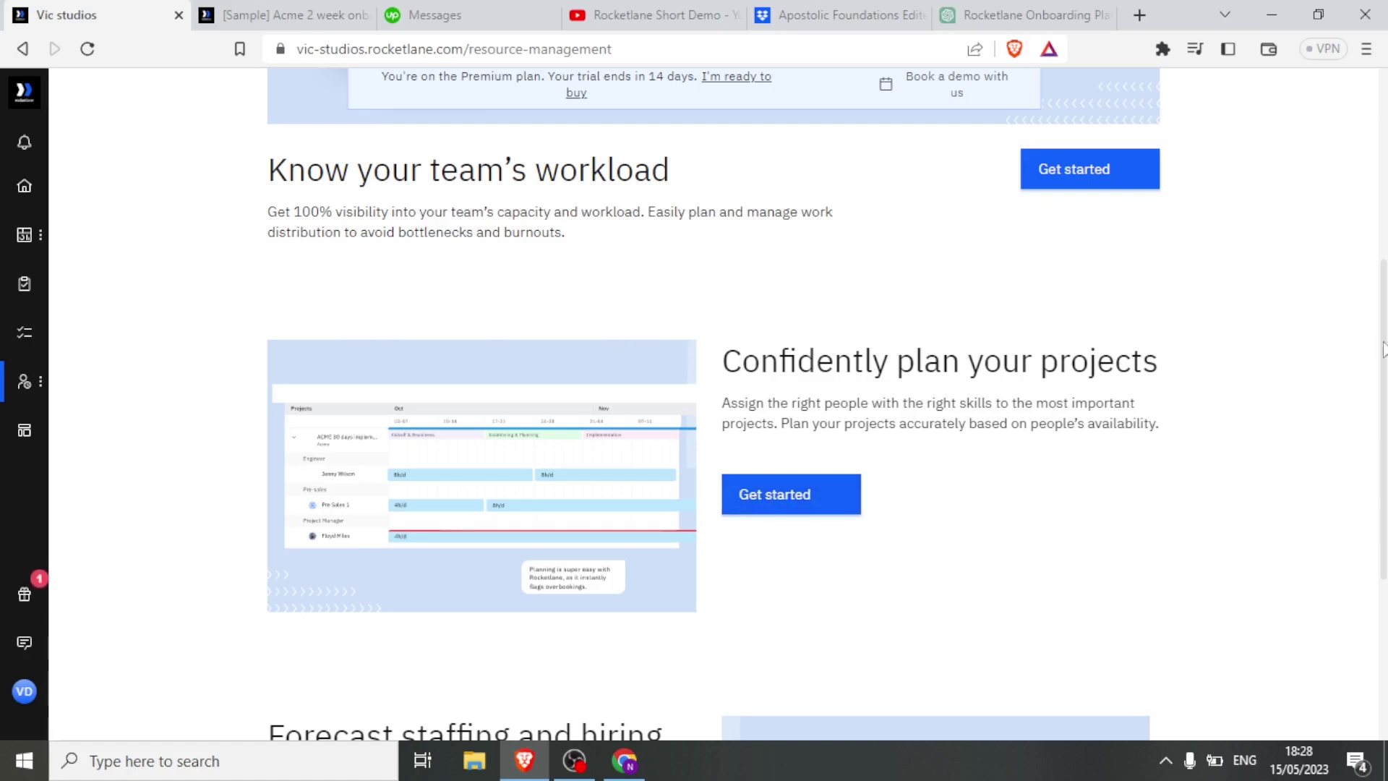
{"action": "scroll", "coordinate": [1382, 347], "scroll_direction": "up", "scroll_amount": 5}
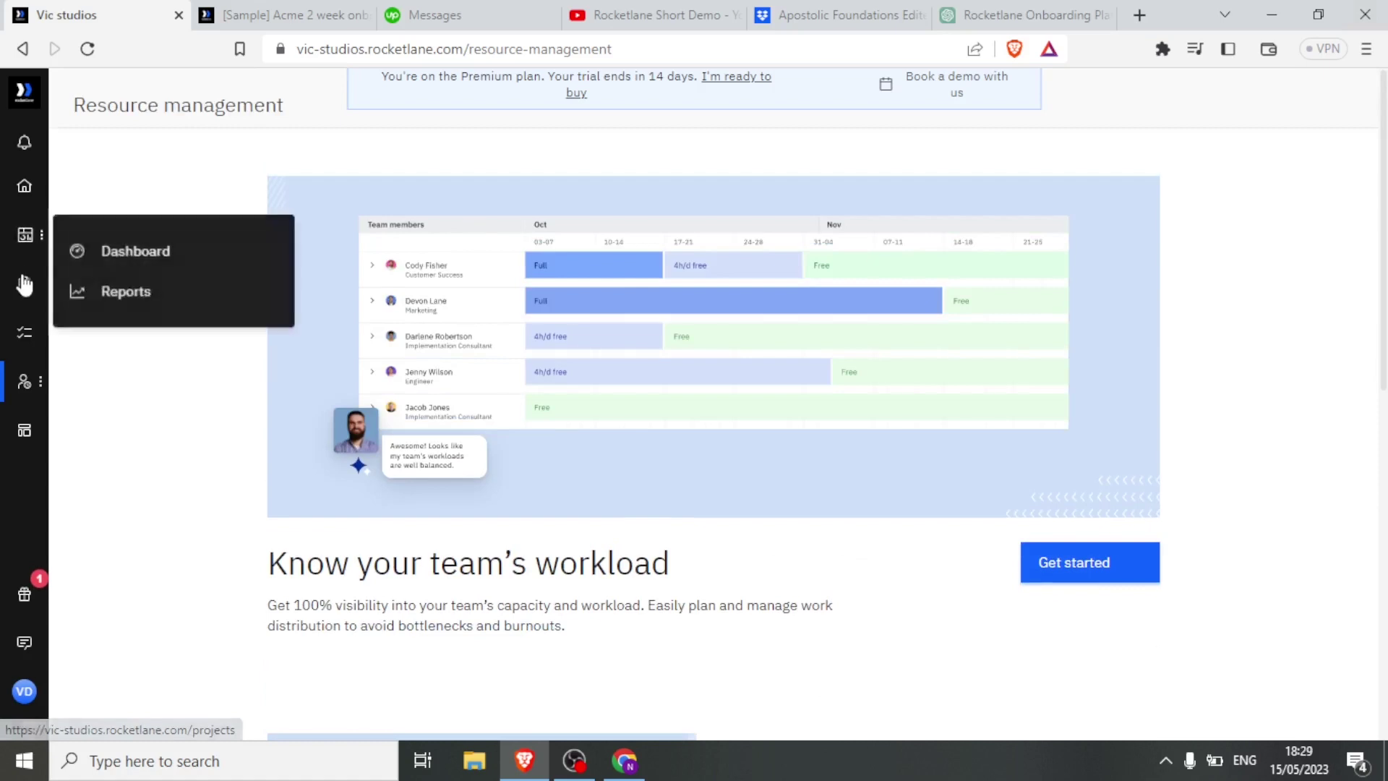
{"action": "left_click", "coordinate": [24, 286]}
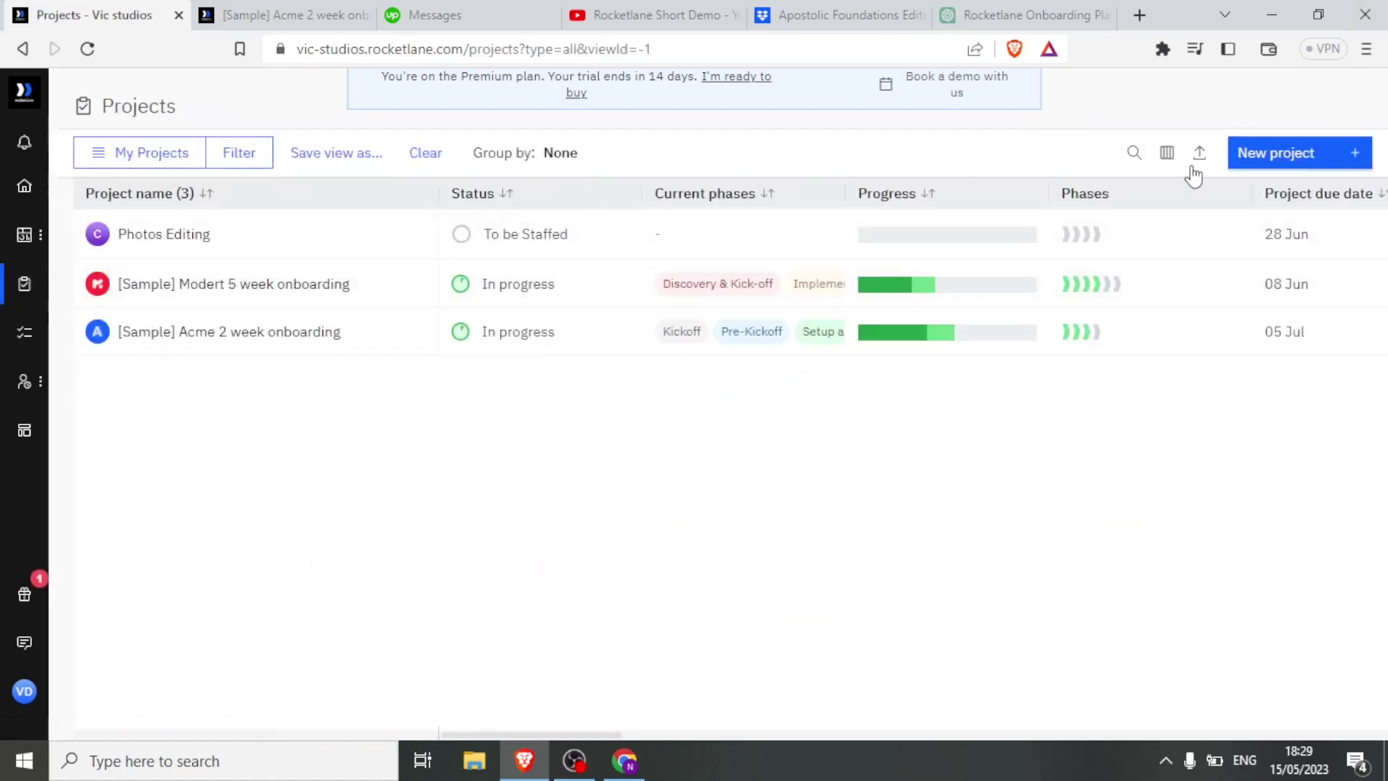
Start a new project for a newly created customer and name it 'Youtube Videos'.
{"action": "left_click", "coordinate": [1288, 160]}
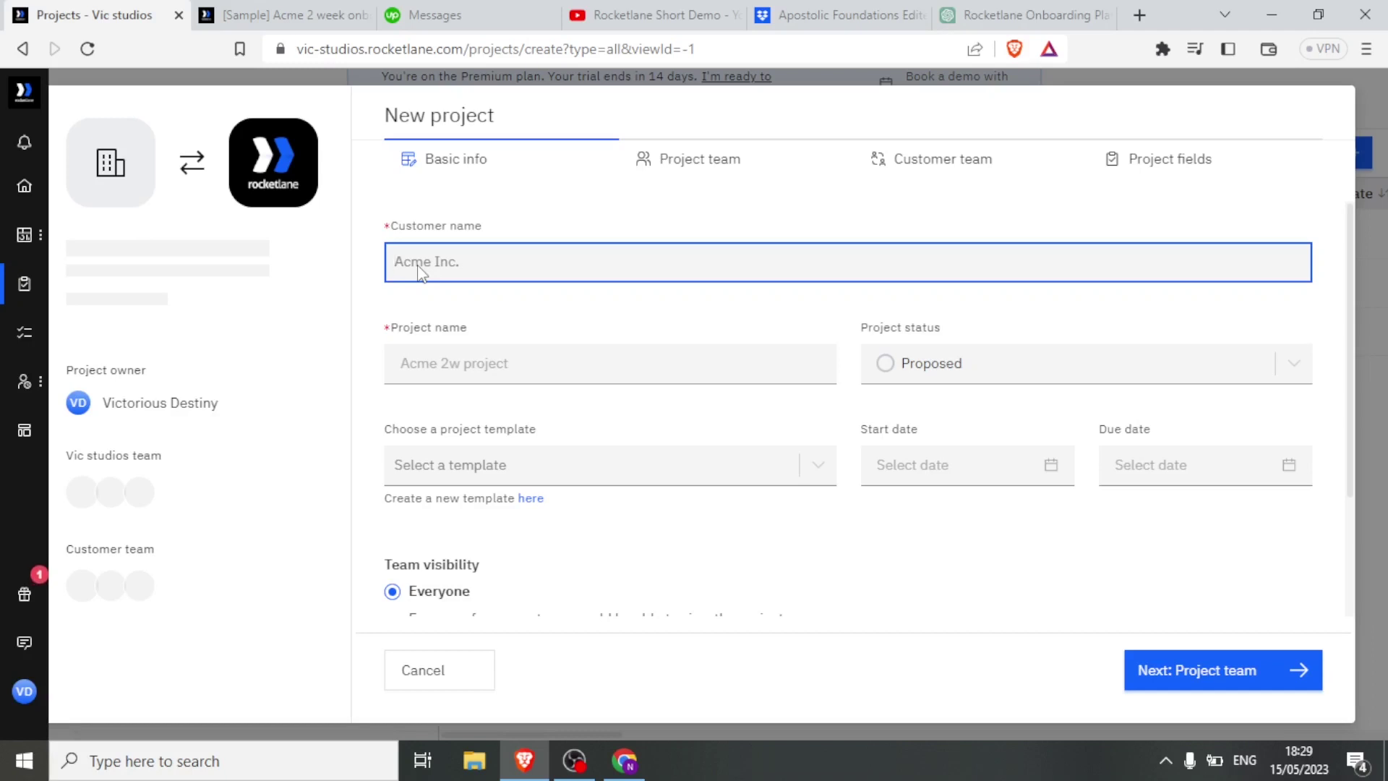
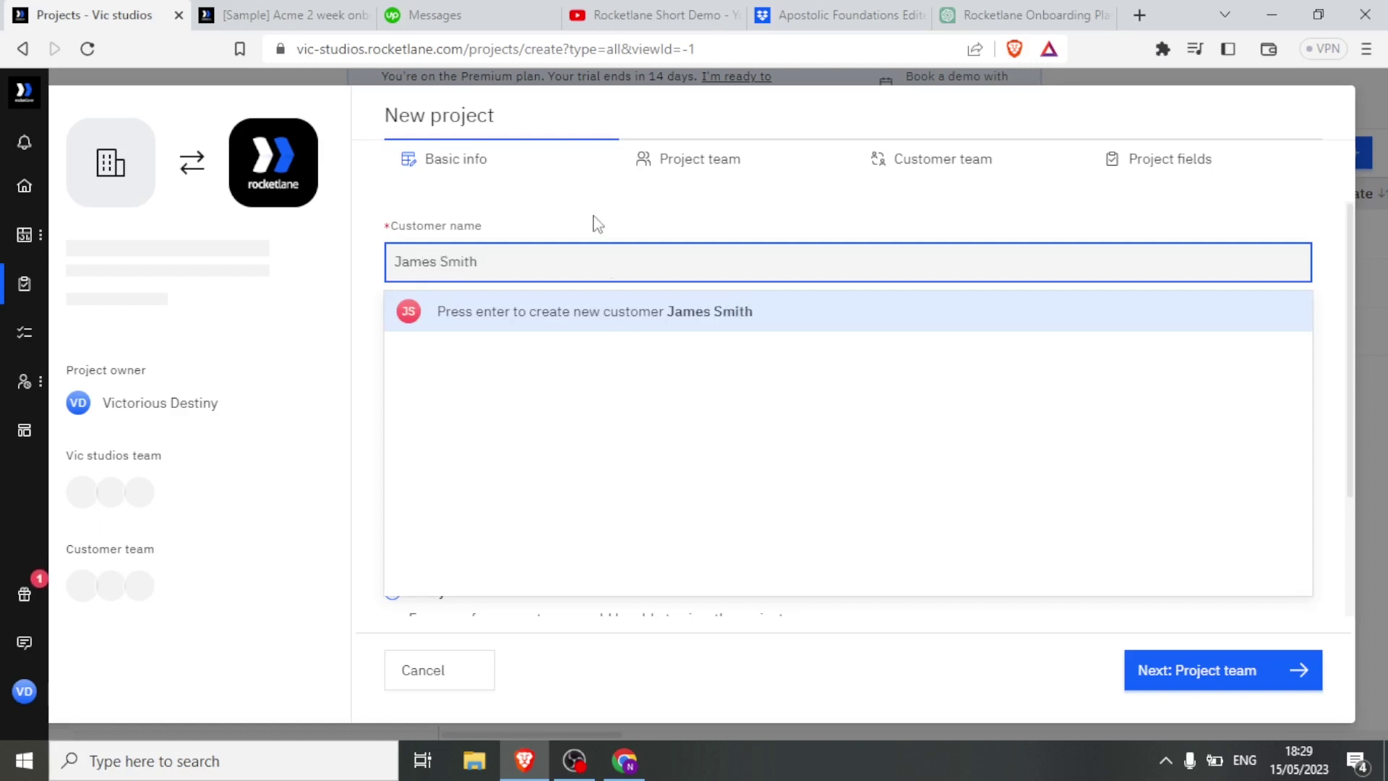
{"action": "key", "text": "Return"}
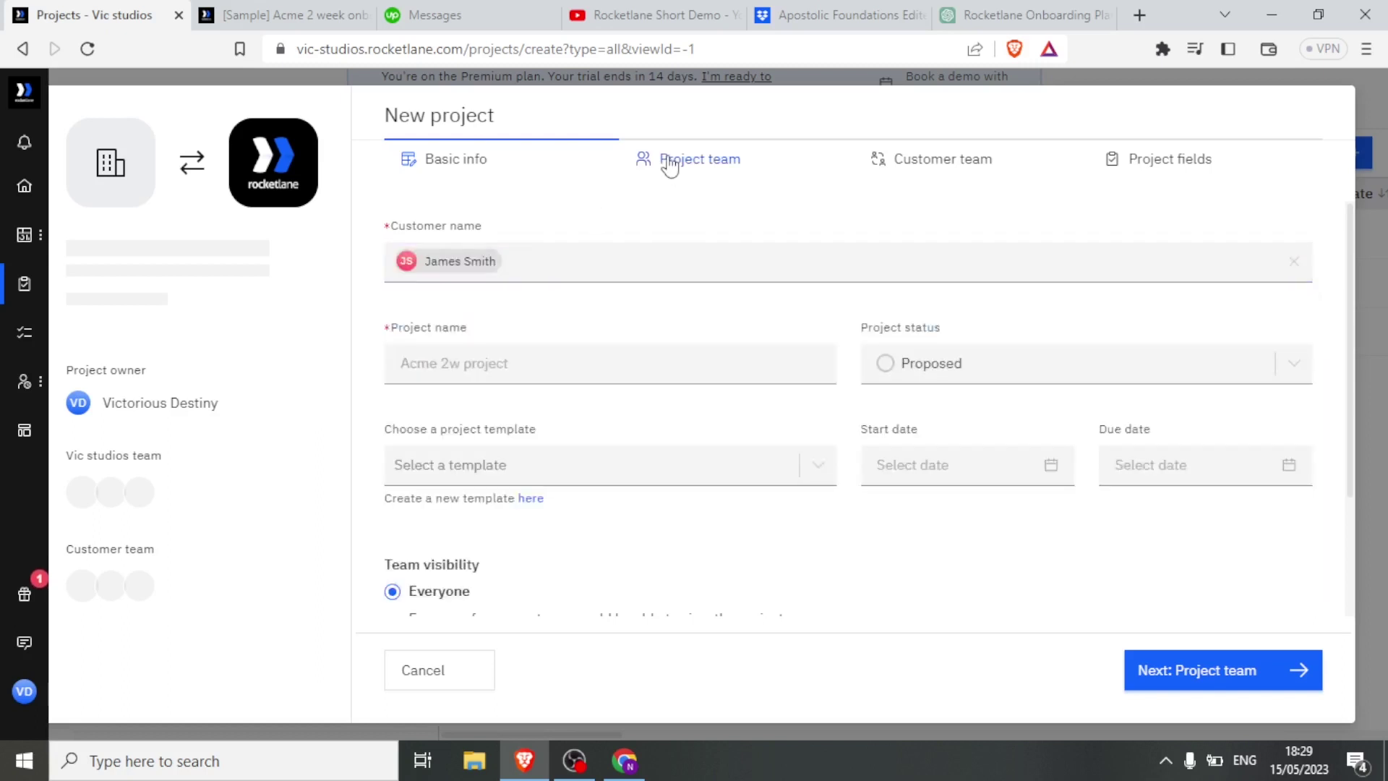
{"action": "left_click", "coordinate": [670, 165]}
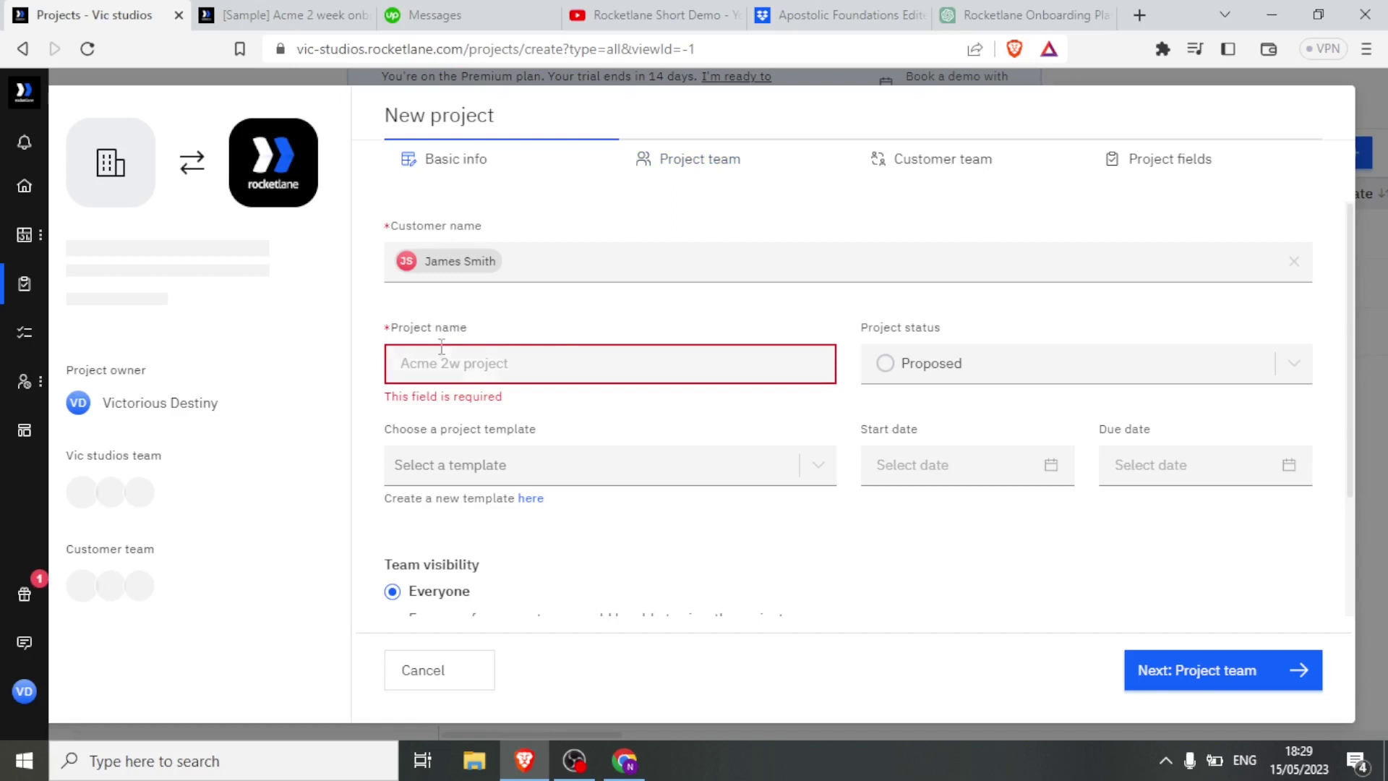
{"action": "left_click", "coordinate": [515, 360]}
{"action": "type", "text": "Yo"}
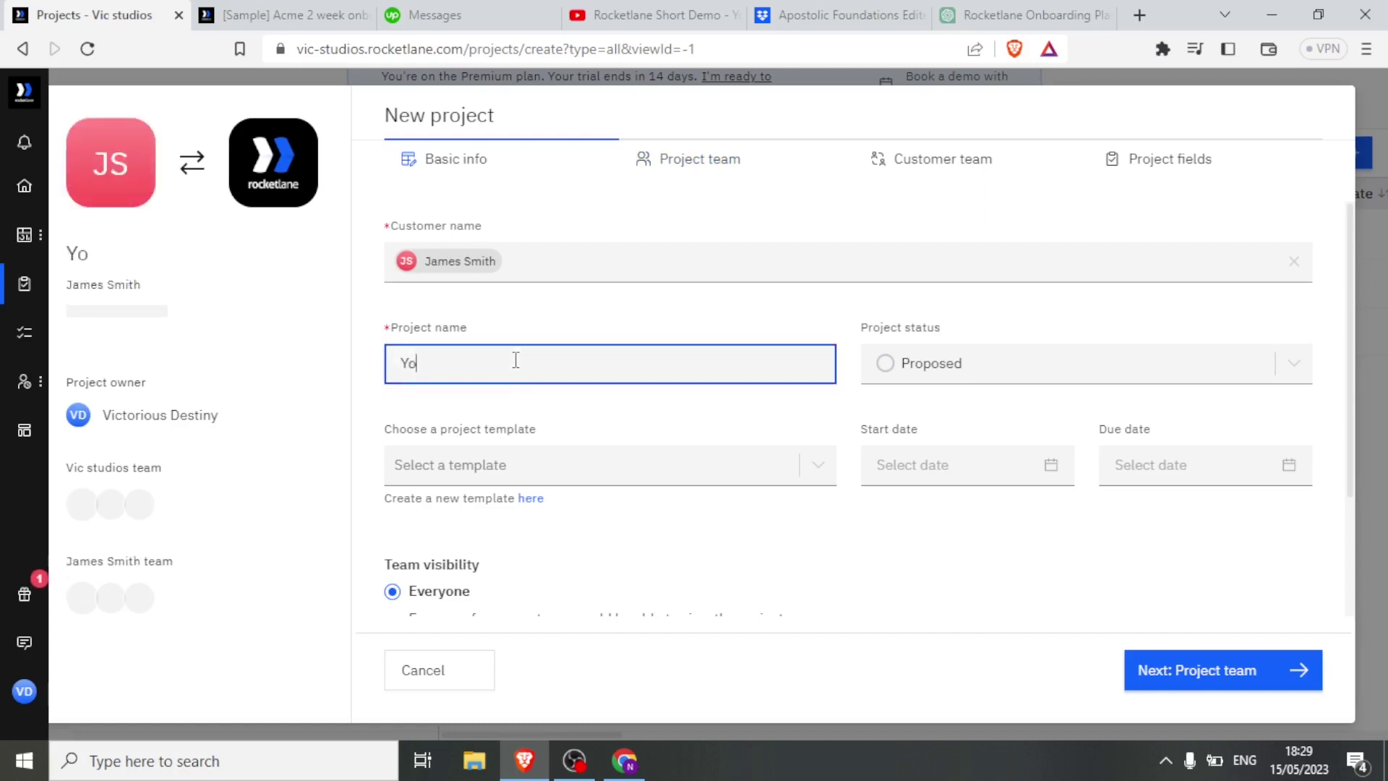
{"action": "type", "text": "utube Vi"}
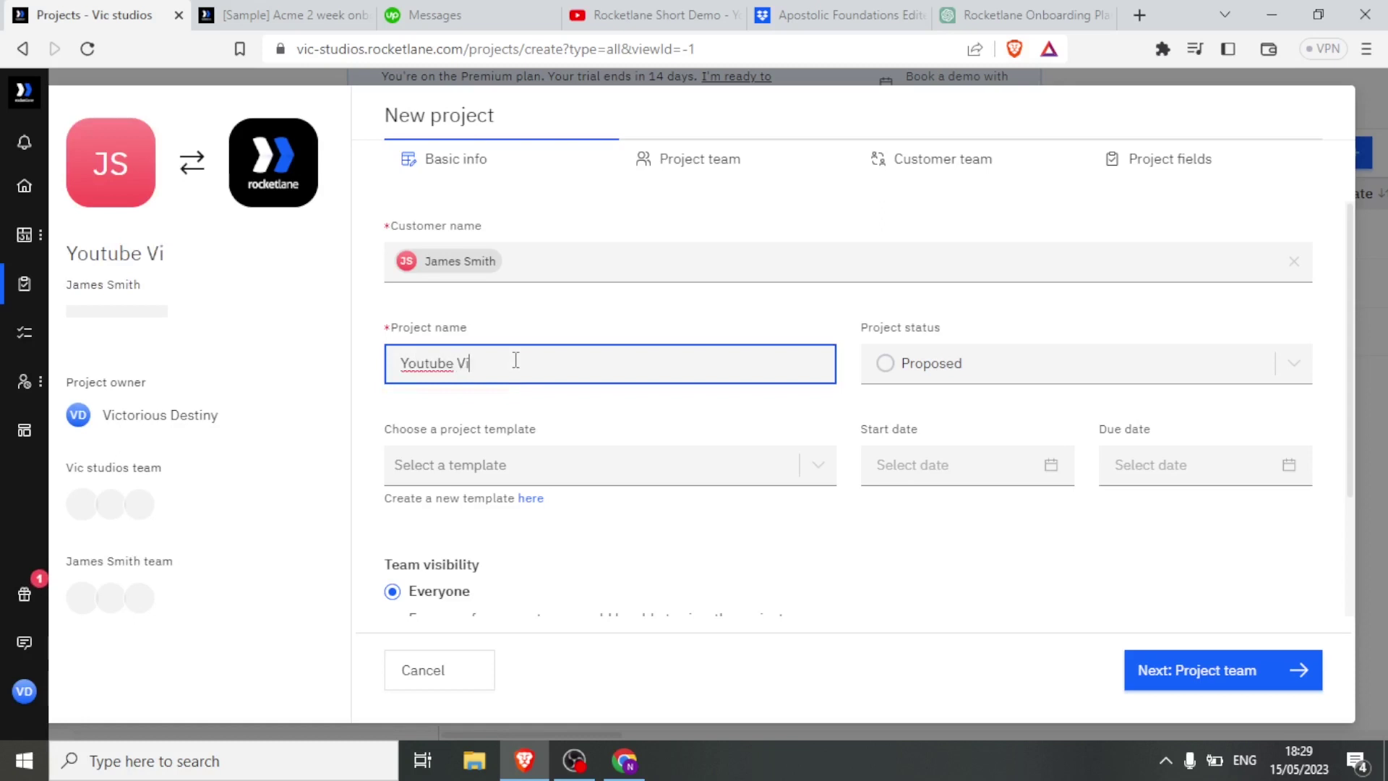
{"action": "type", "text": "deos"}
{"action": "left_click", "coordinate": [1294, 364]}
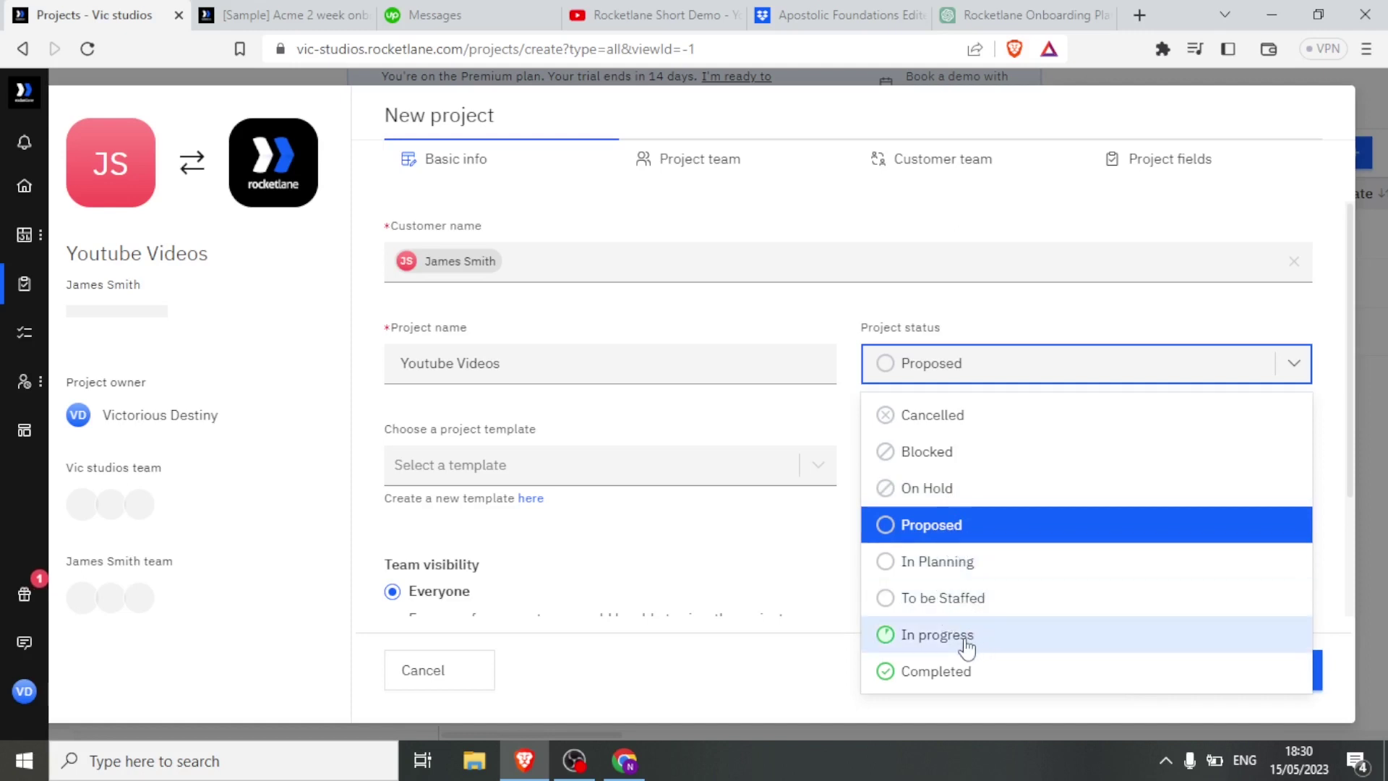
Keep status Proposed, choose the Simple Onboarding template, and set the start date to 15 May.
{"action": "left_click", "coordinate": [886, 531]}
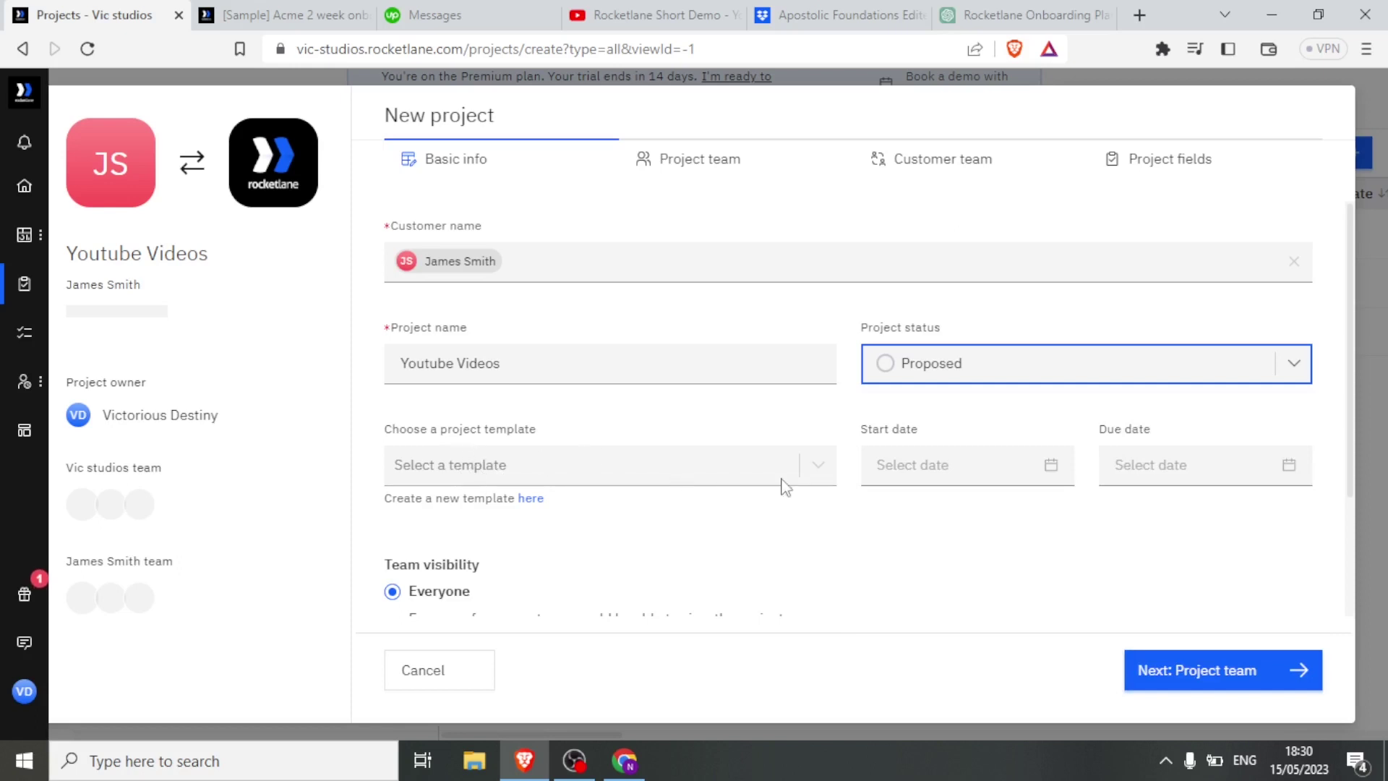
{"action": "left_click", "coordinate": [819, 471]}
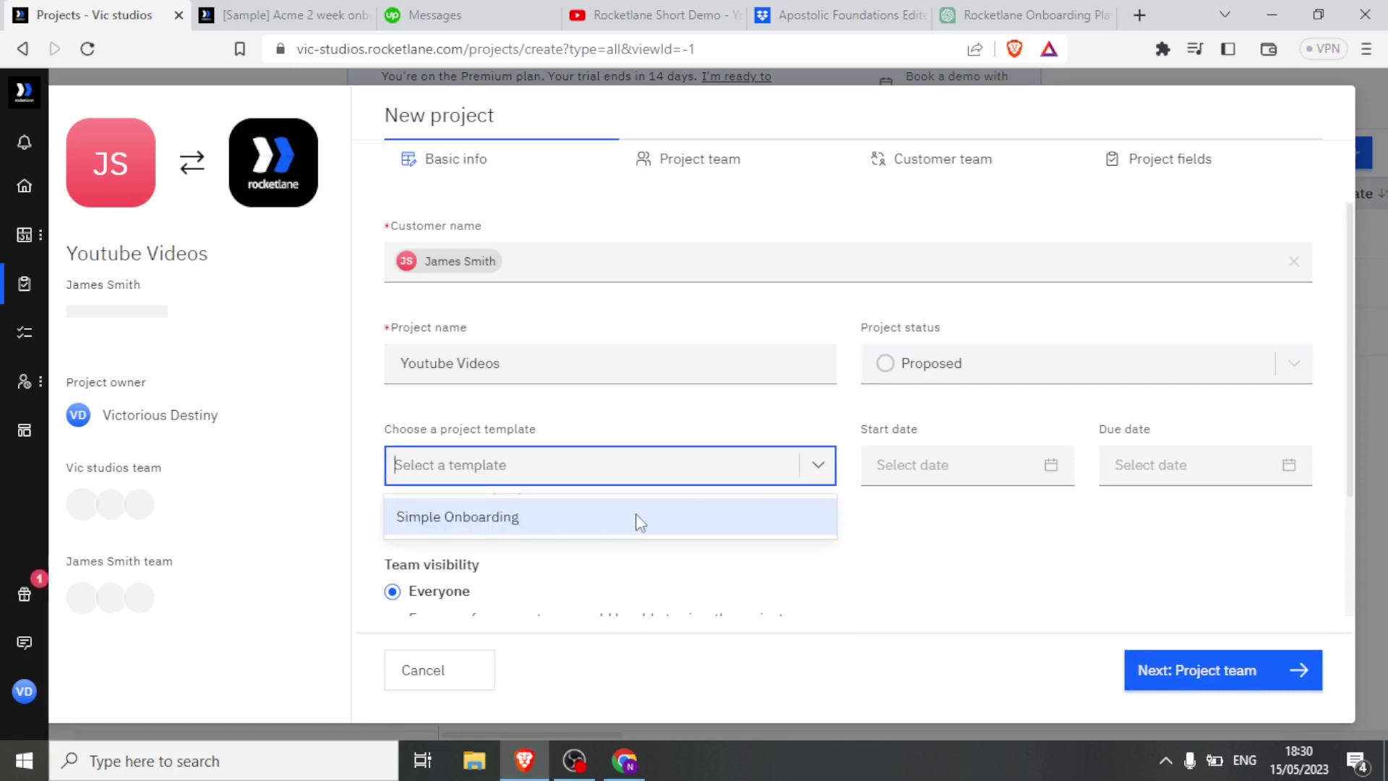
{"action": "left_click", "coordinate": [616, 525]}
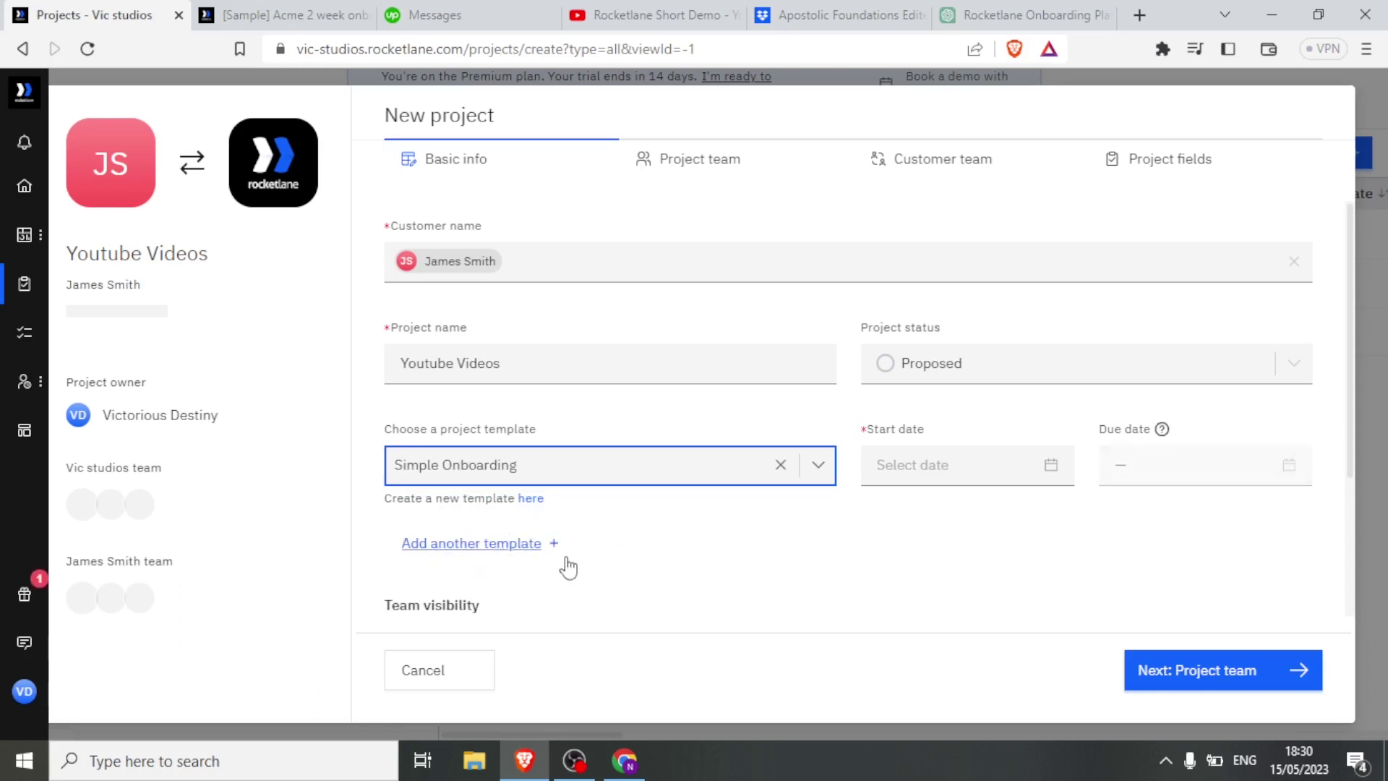
{"action": "left_click", "coordinate": [1050, 473]}
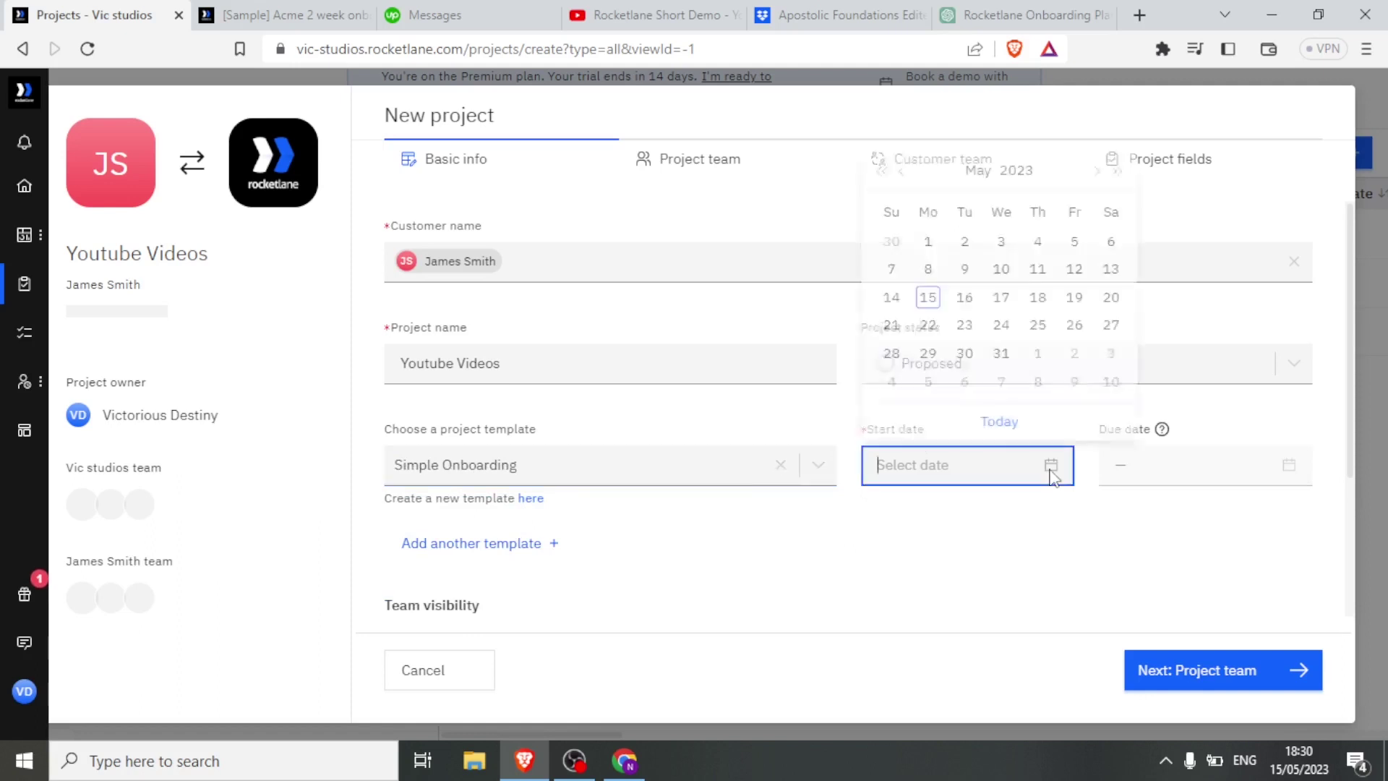
{"action": "left_click", "coordinate": [928, 285]}
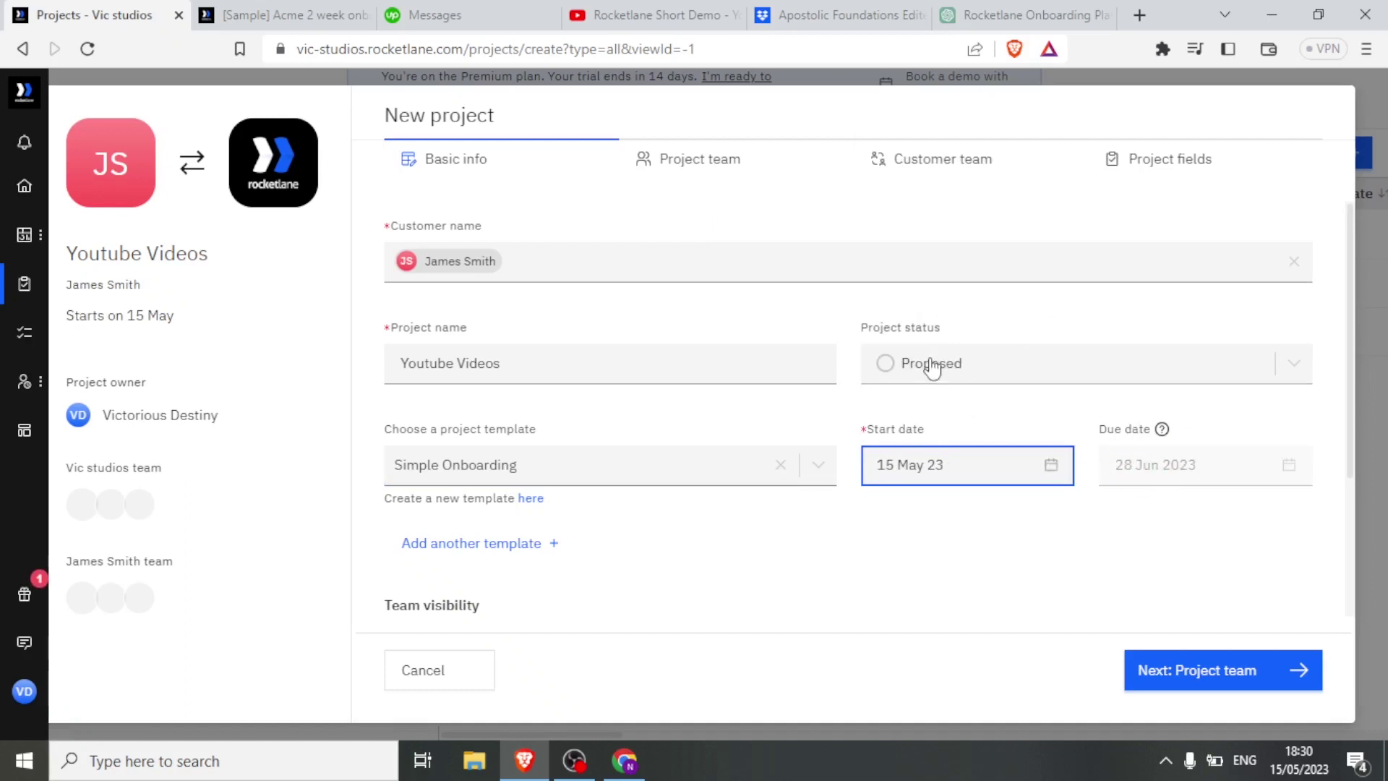
{"action": "scroll", "coordinate": [846, 557], "scroll_direction": "down", "scroll_amount": 3}
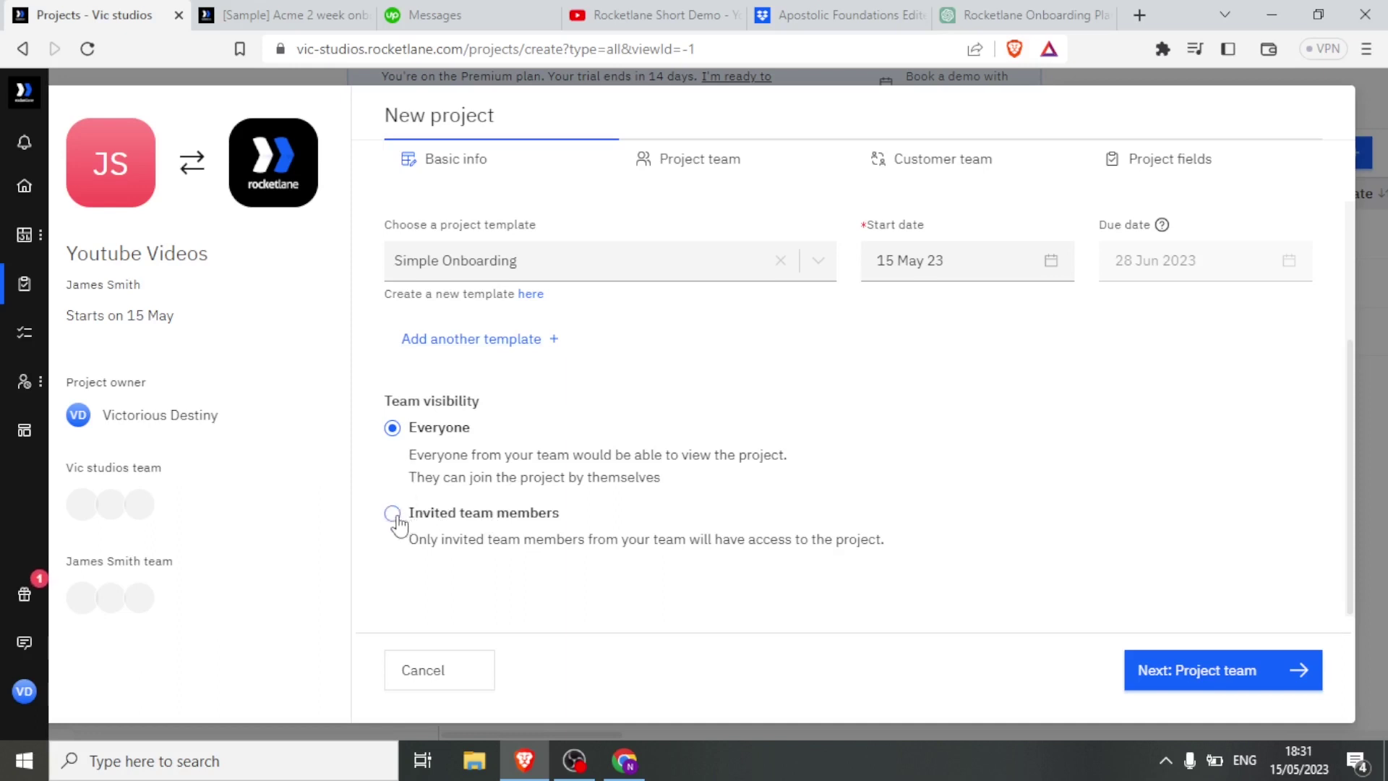
Set Team visibility to Invited team members only and return to the top of the form.
{"action": "left_click", "coordinate": [392, 513]}
{"action": "scroll", "coordinate": [394, 434], "scroll_direction": "up", "scroll_amount": 3}
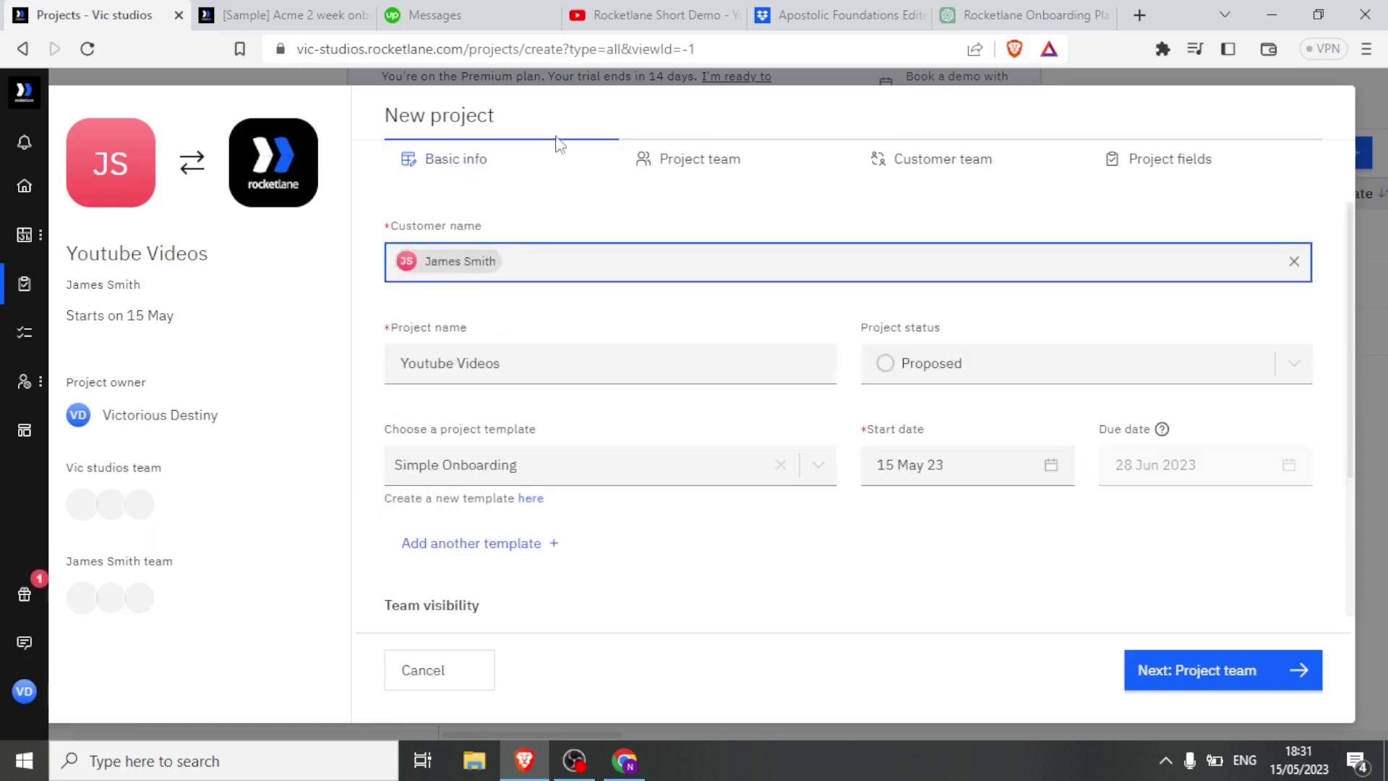
On the Project team step, keep the current owner and invite no other team members.
{"action": "left_click", "coordinate": [683, 172]}
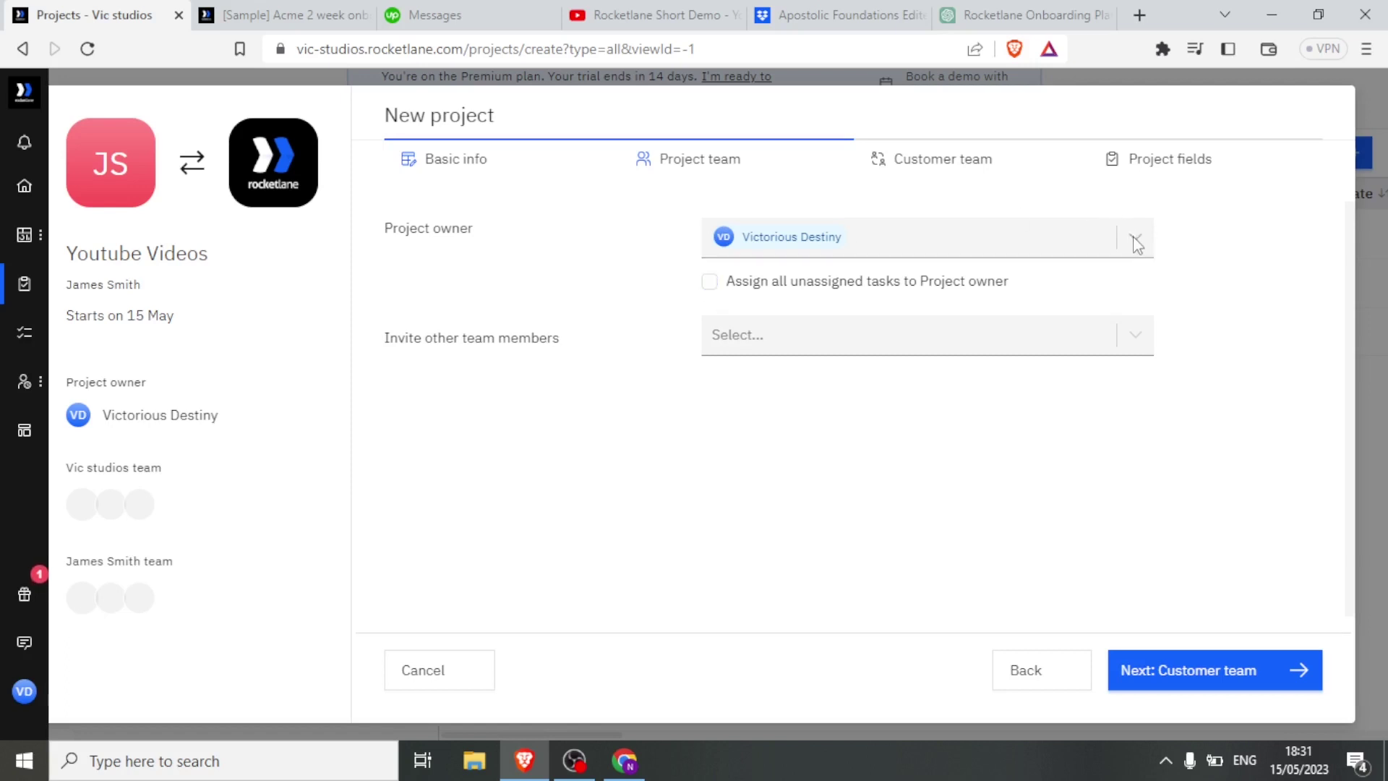
{"action": "left_click", "coordinate": [1137, 239]}
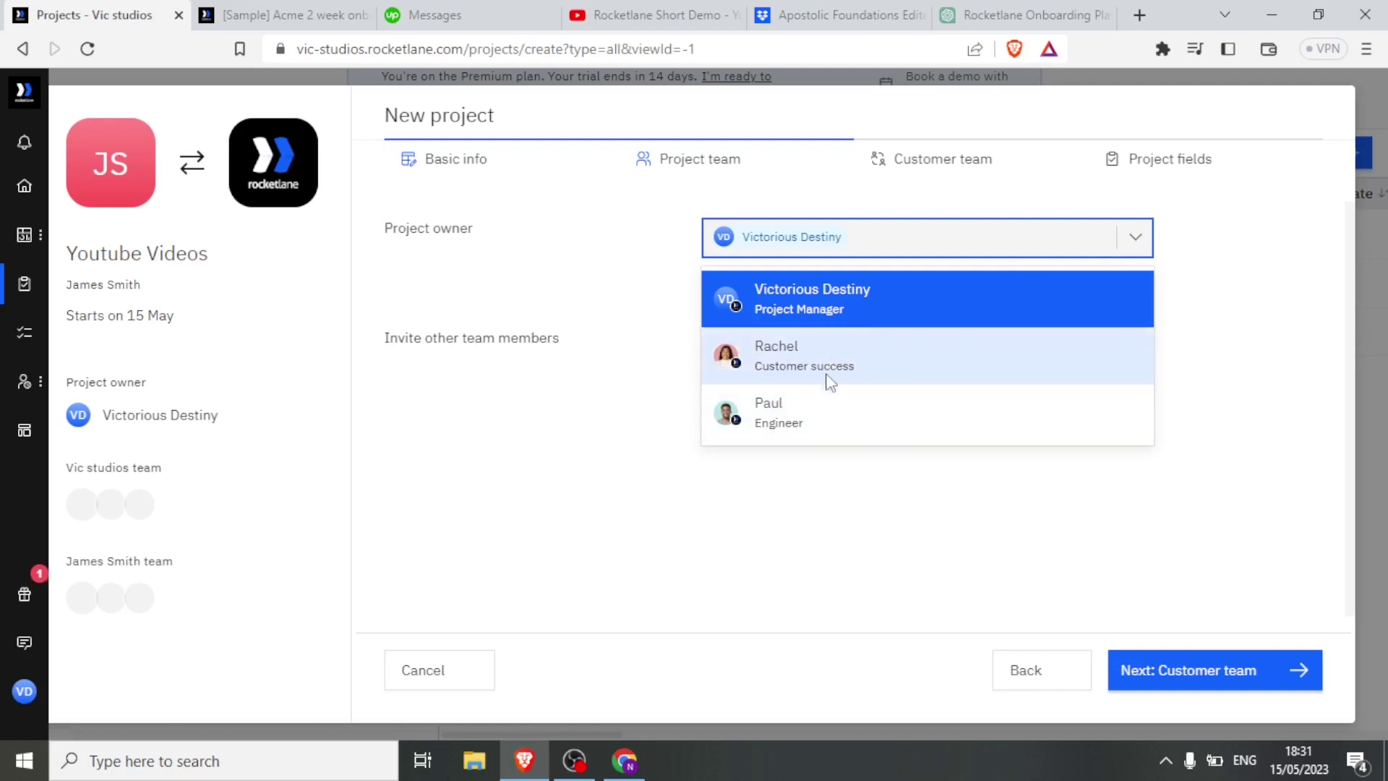
{"action": "left_click", "coordinate": [888, 311]}
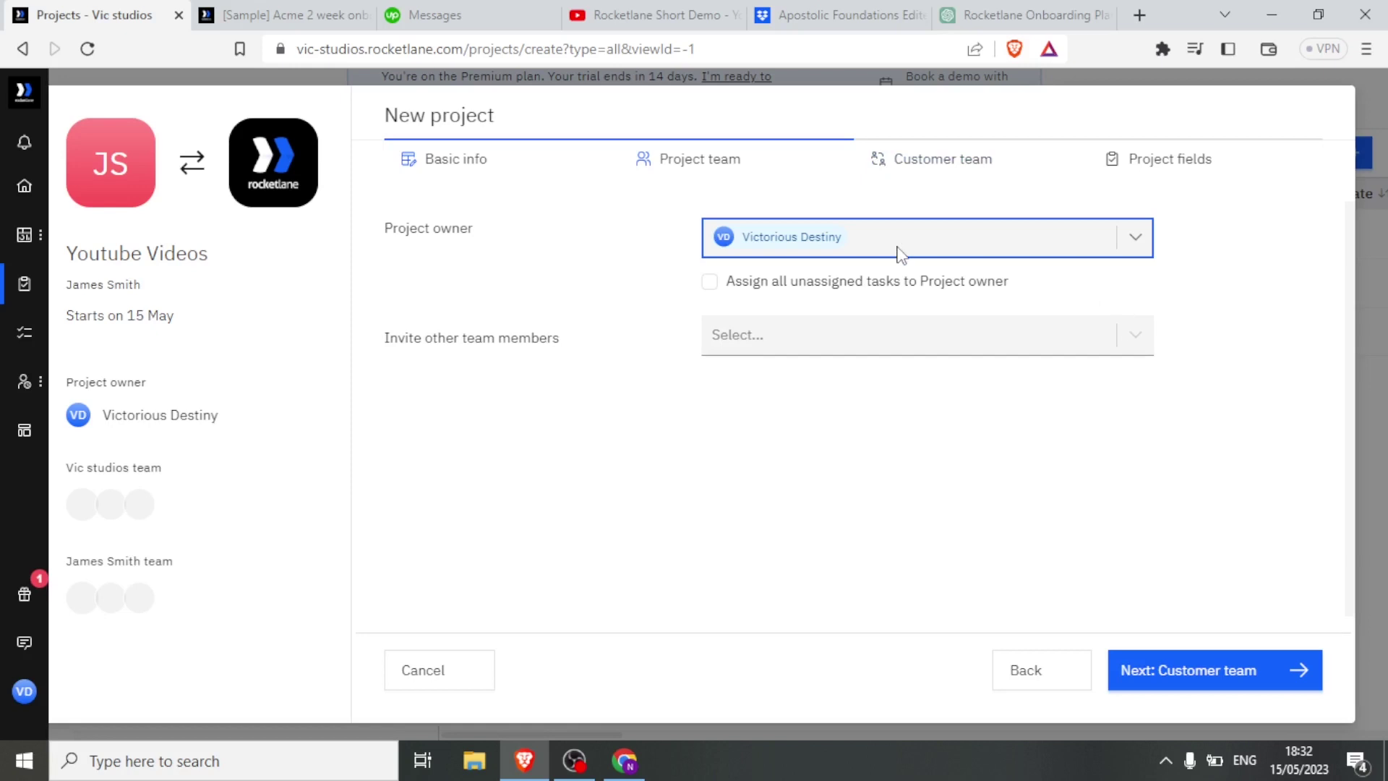
{"action": "left_click", "coordinate": [1136, 338]}
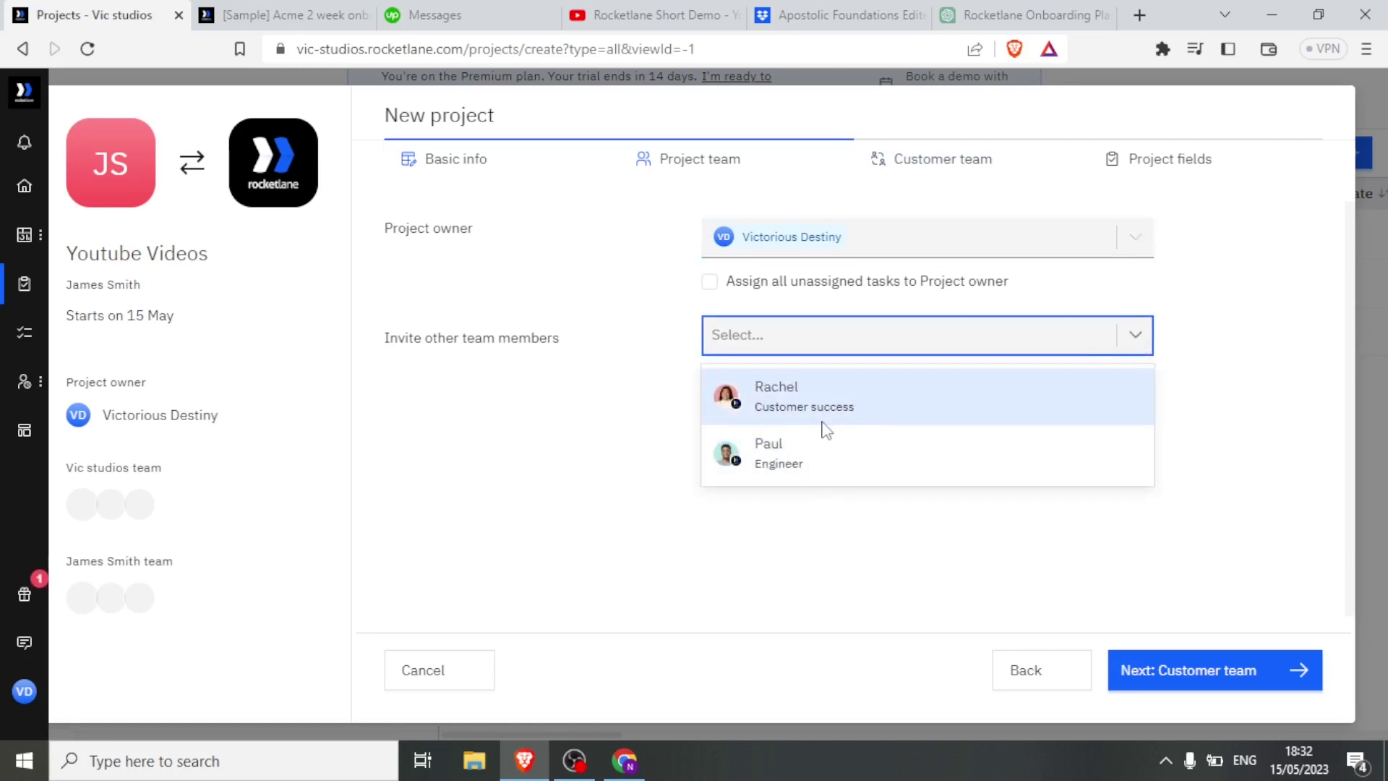
{"action": "left_click", "coordinate": [1215, 489]}
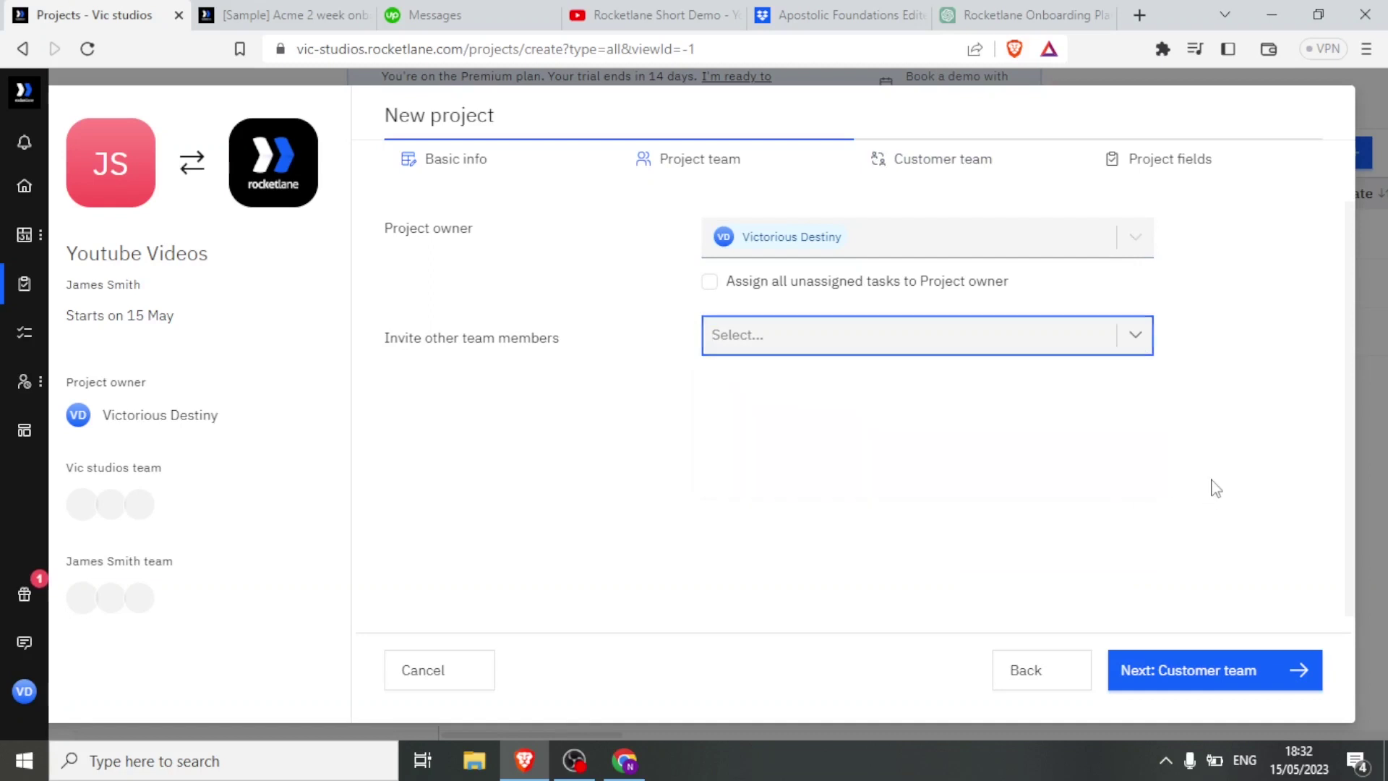
{"action": "left_click", "coordinate": [923, 165]}
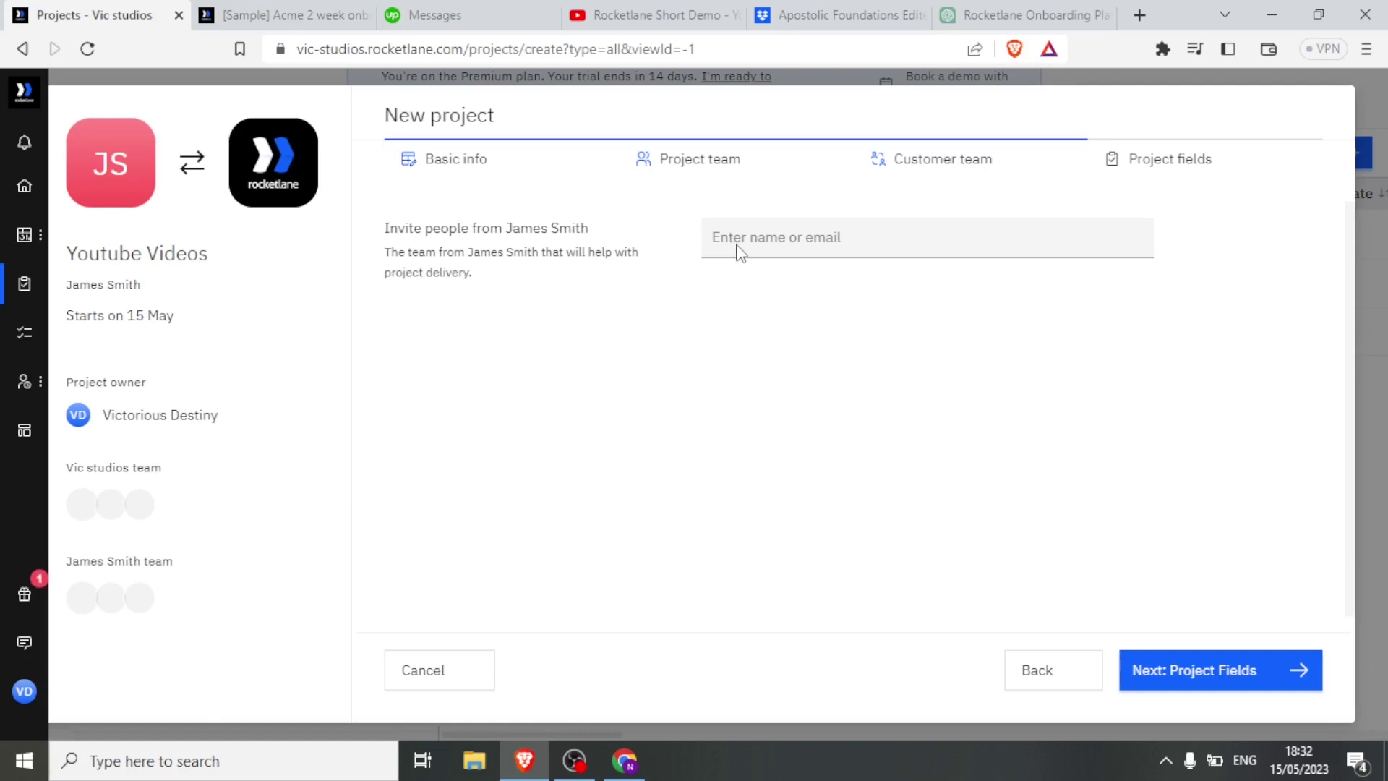
Leave the customer invite field empty, erasing the test text, and continue to project fields.
{"action": "left_click", "coordinate": [738, 253]}
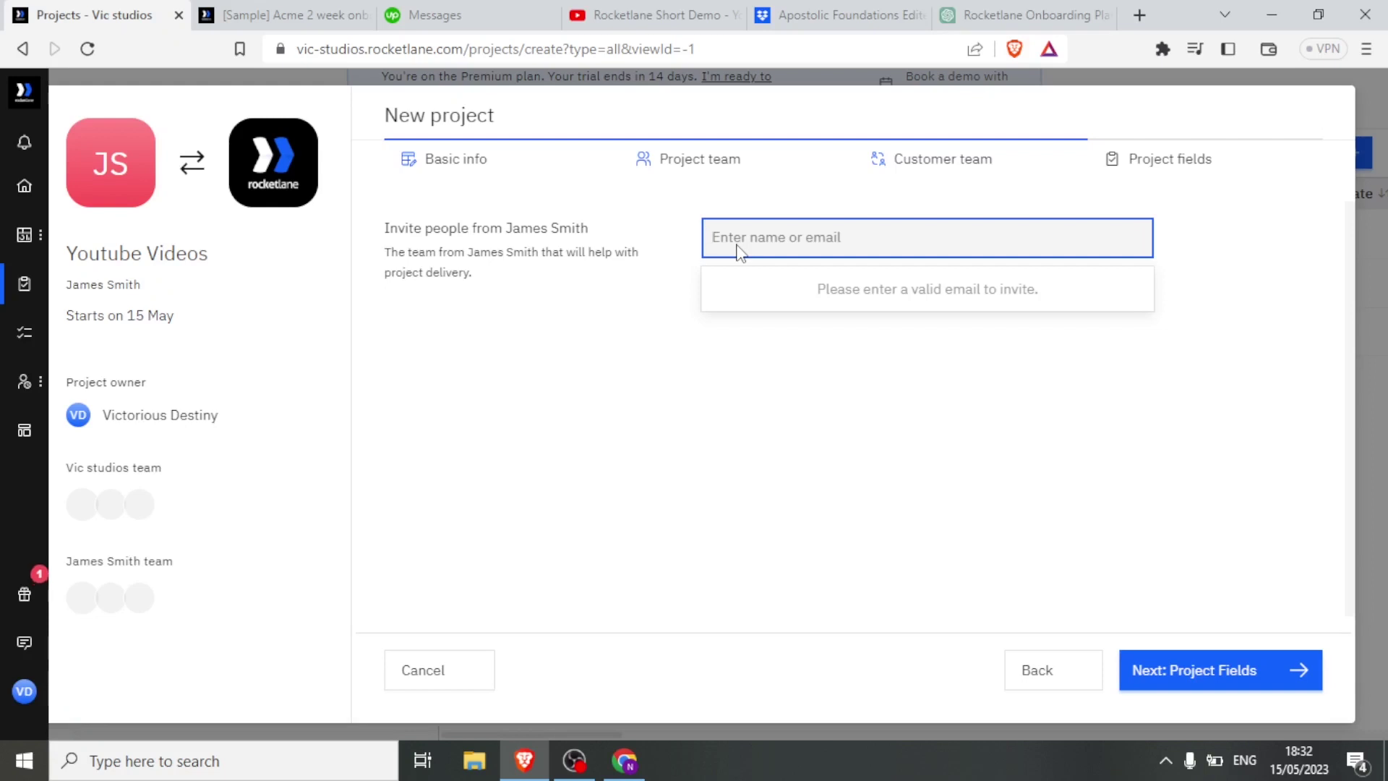
{"action": "type", "text": "hhhh"}
{"action": "key", "text": "BackSpace"}
{"action": "key", "text": "BackSpace"}
{"action": "key", "text": "BackSpace"}
{"action": "key", "text": "BackSpace"}
{"action": "key", "text": "BackSpace"}
{"action": "left_click", "coordinate": [1147, 163]}
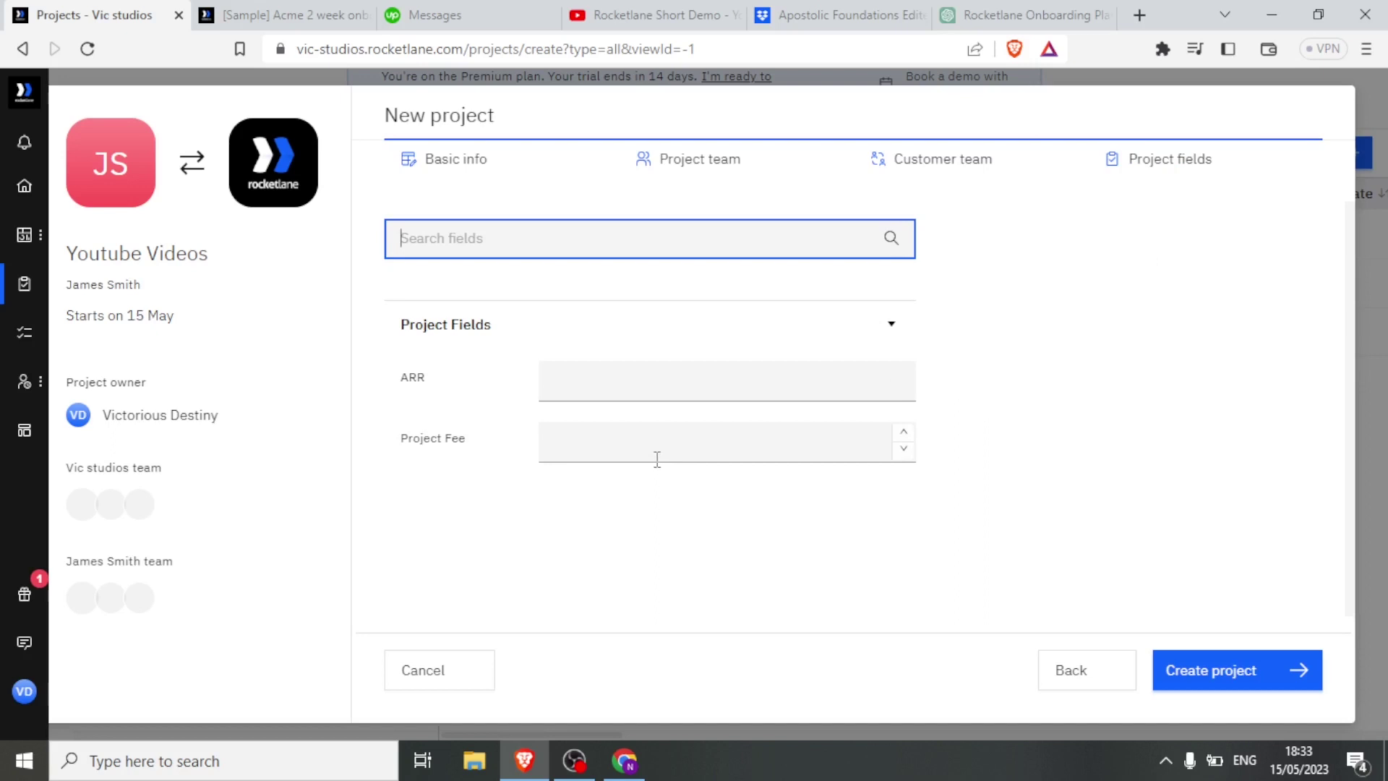
In the project fields, raise ARR to 3 and enter 600 as the Project Fee.
{"action": "left_click", "coordinate": [904, 390]}
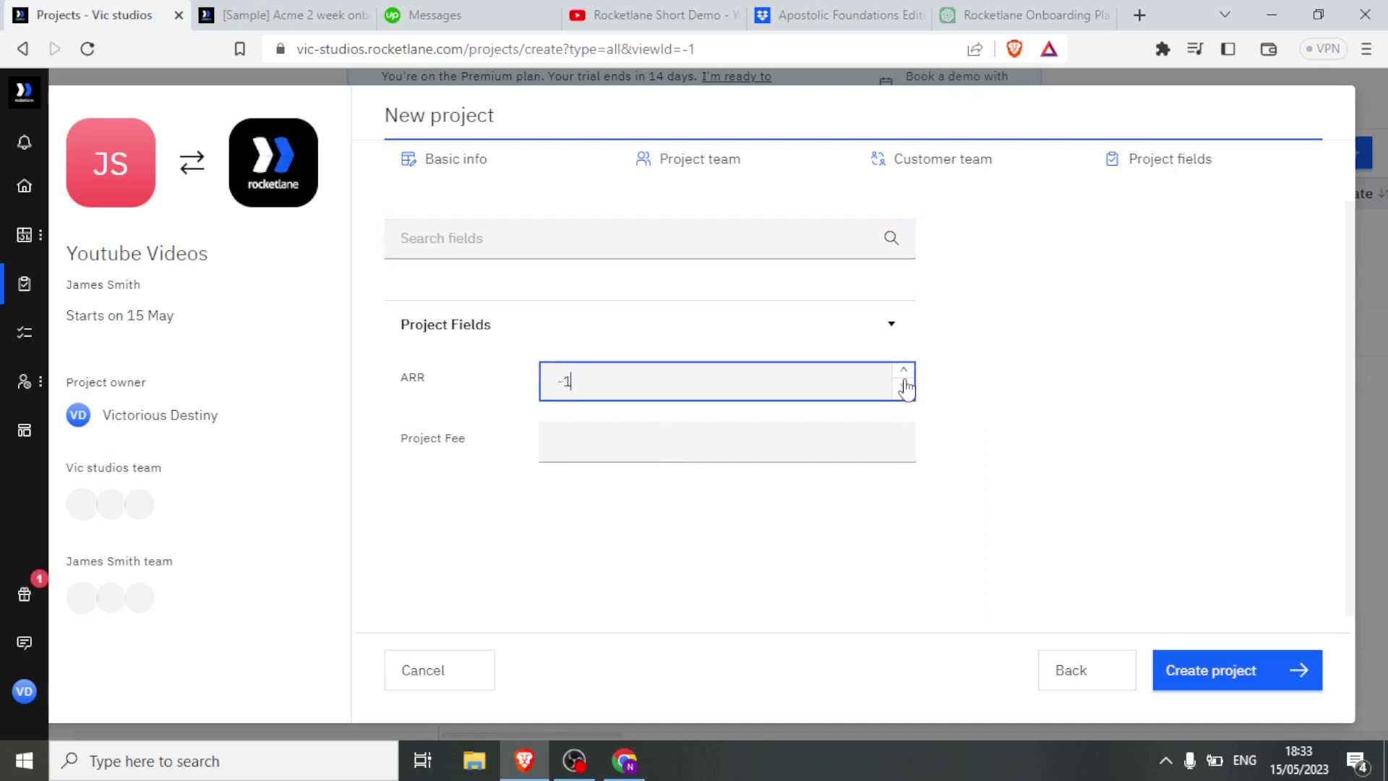
{"action": "left_click", "coordinate": [902, 372]}
{"action": "left_click", "coordinate": [903, 372]}
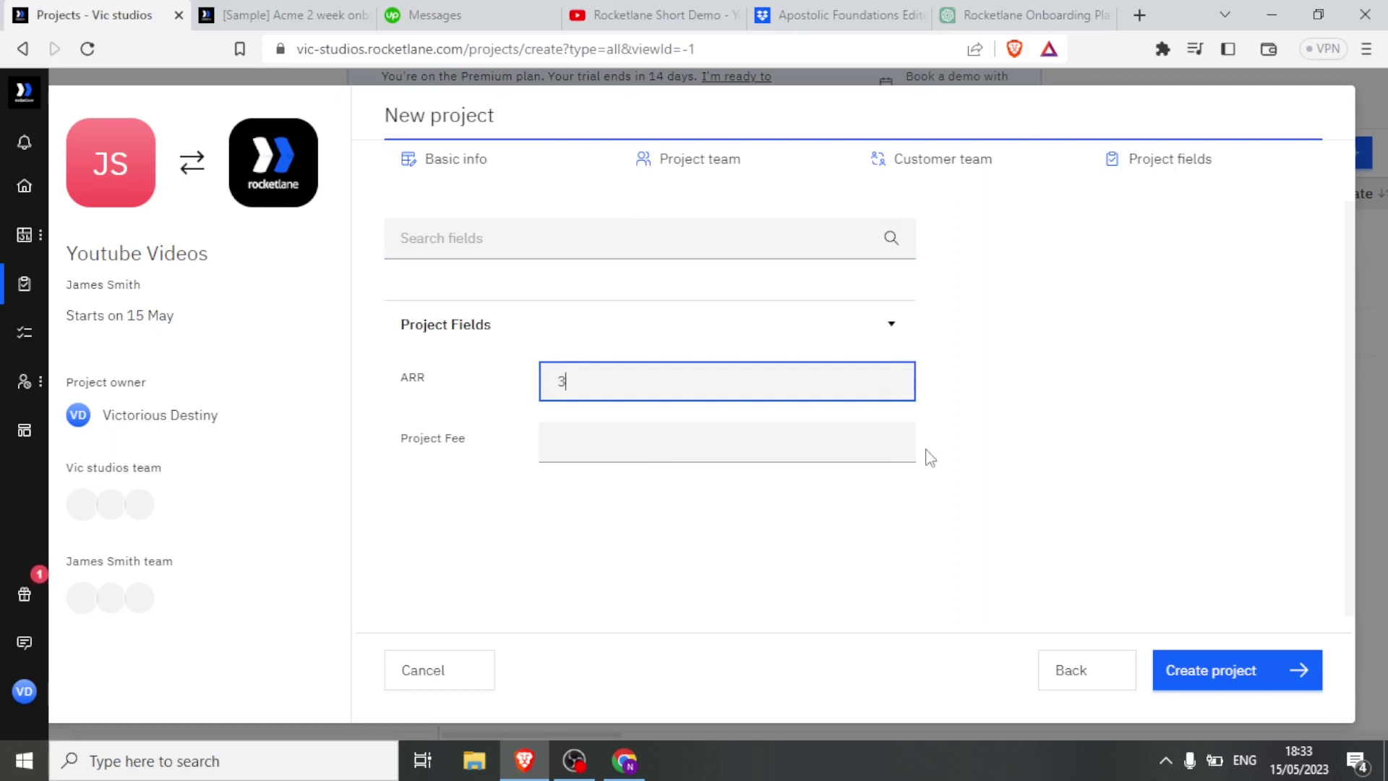
{"action": "left_click", "coordinate": [856, 446]}
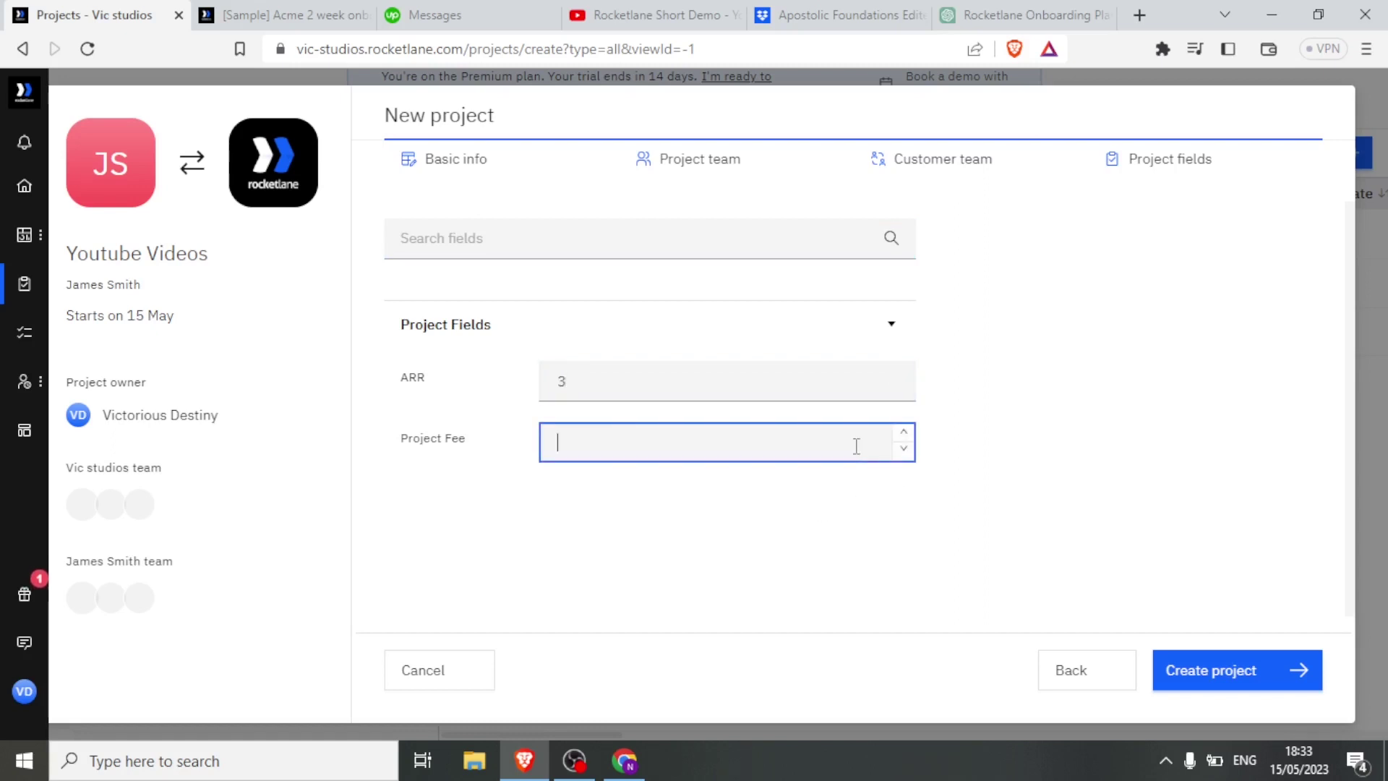
{"action": "type", "text": "600"}
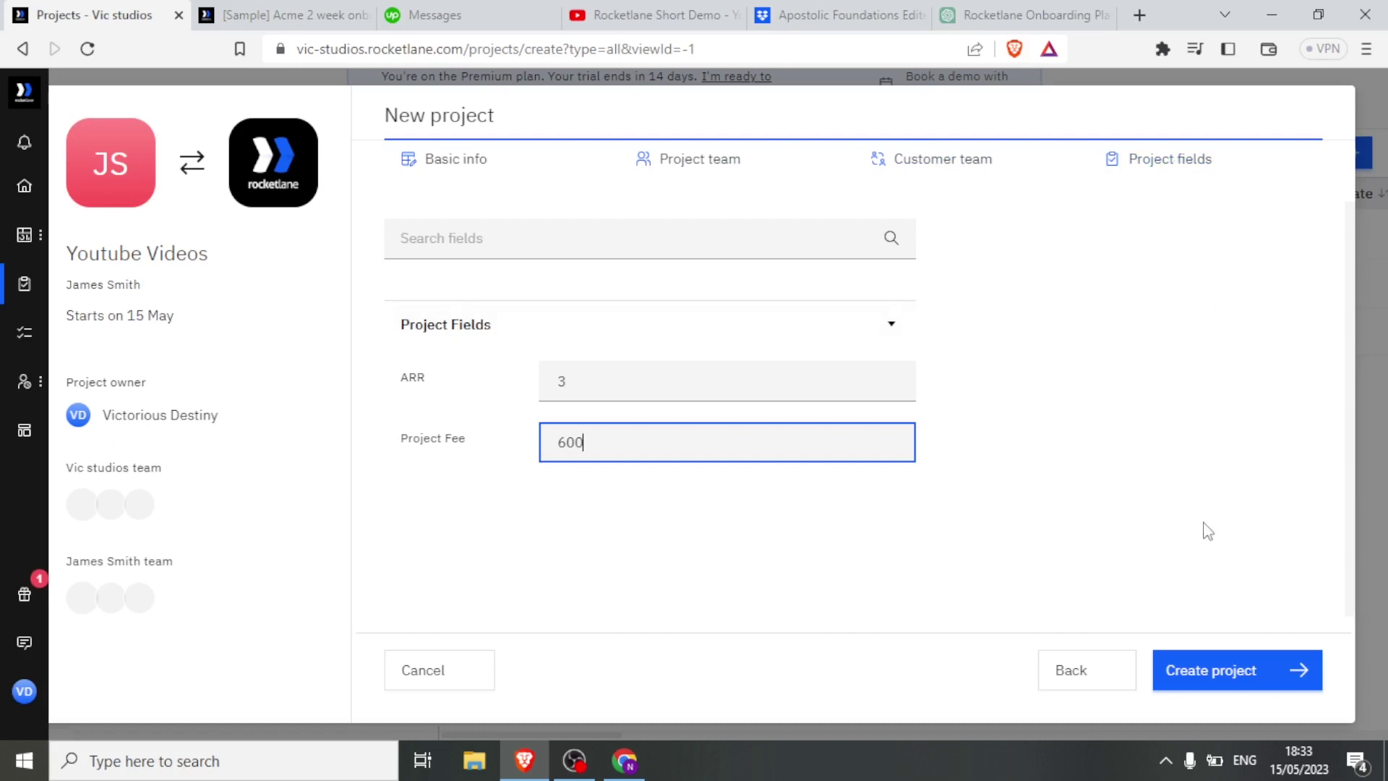
Create the 'Youtube Videos' project and scroll its four-phase plan spanning 15 May to 28 Jun.
{"action": "left_click", "coordinate": [1211, 680]}
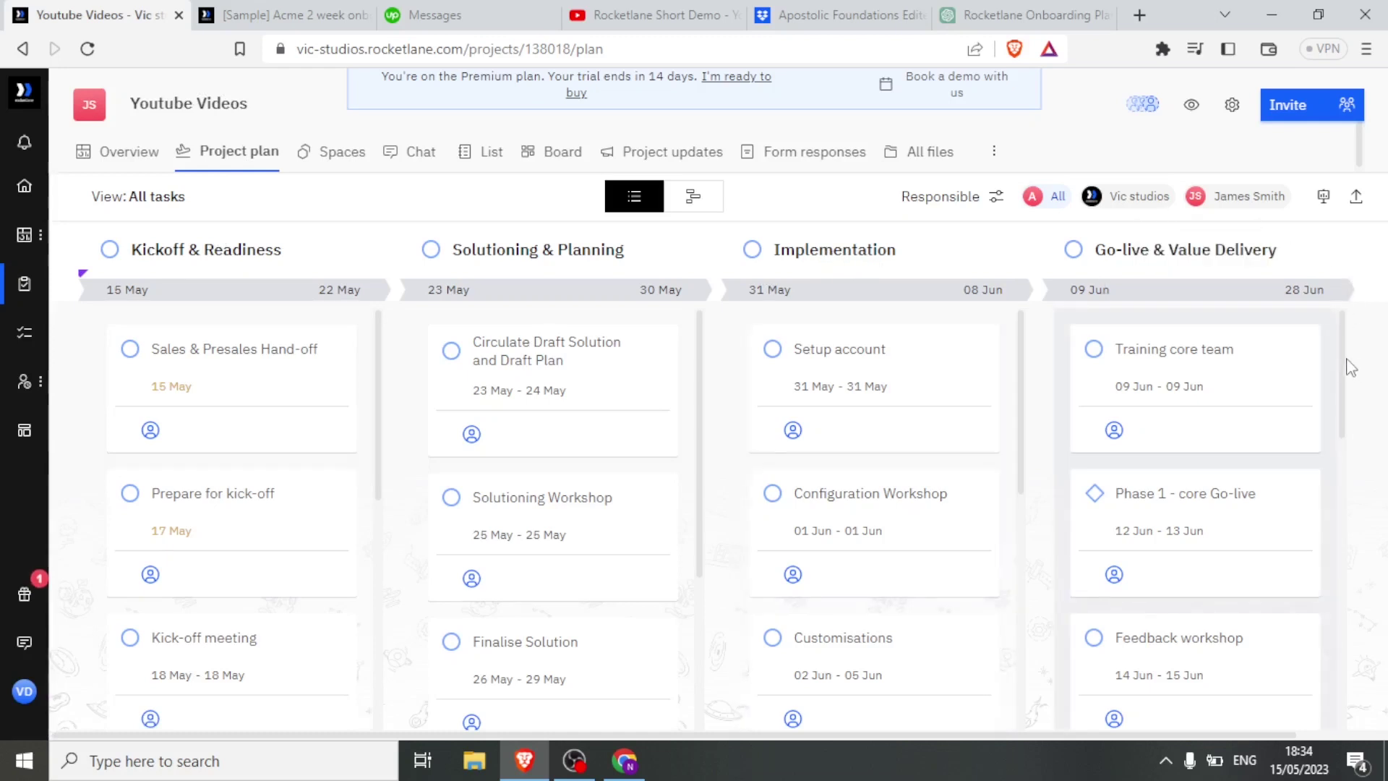
{"action": "scroll", "coordinate": [1348, 372], "scroll_direction": "down", "scroll_amount": 1}
{"action": "scroll", "coordinate": [1344, 383], "scroll_direction": "down", "scroll_amount": 2}
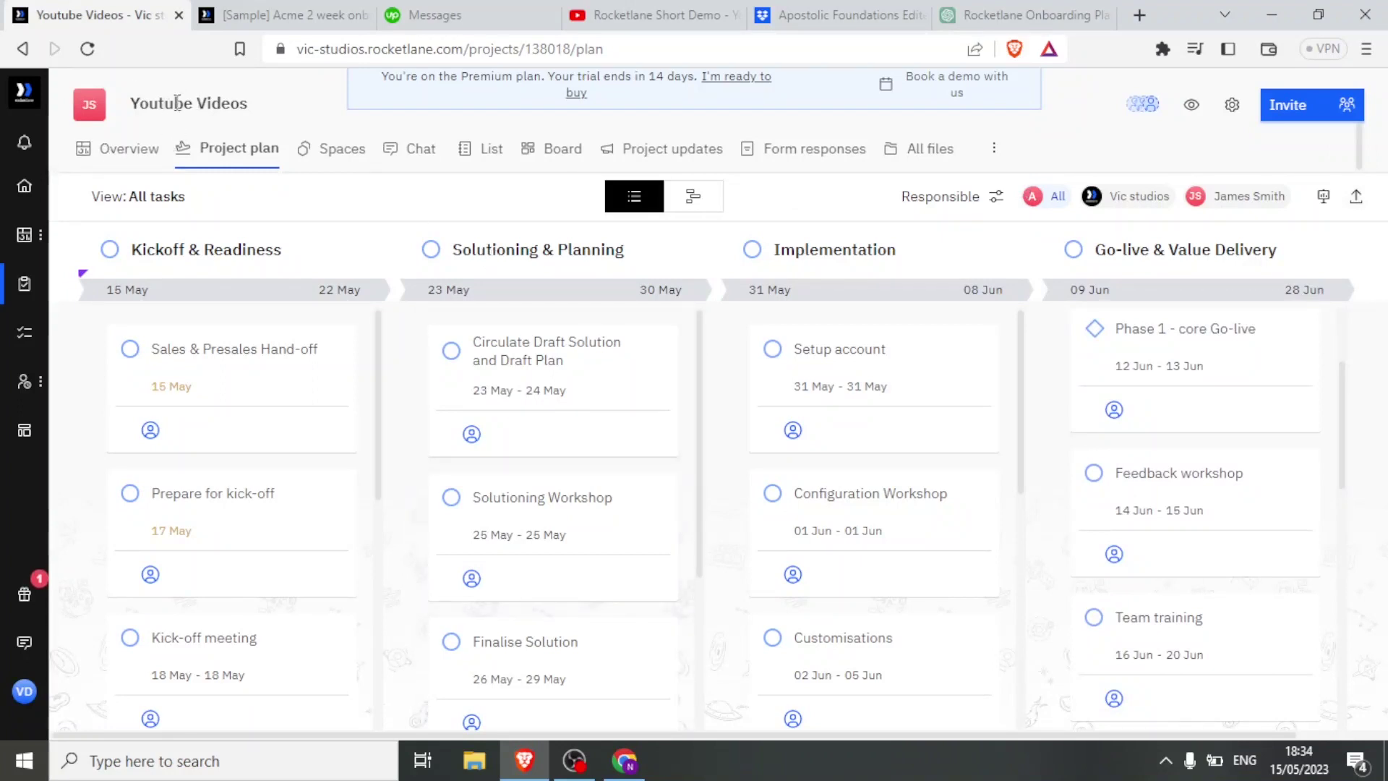
Review the Overview: Proposed status, 15 May–28 Jun, 0% of 23 tasks, ARR 3, fee 600.
{"action": "left_click", "coordinate": [120, 157]}
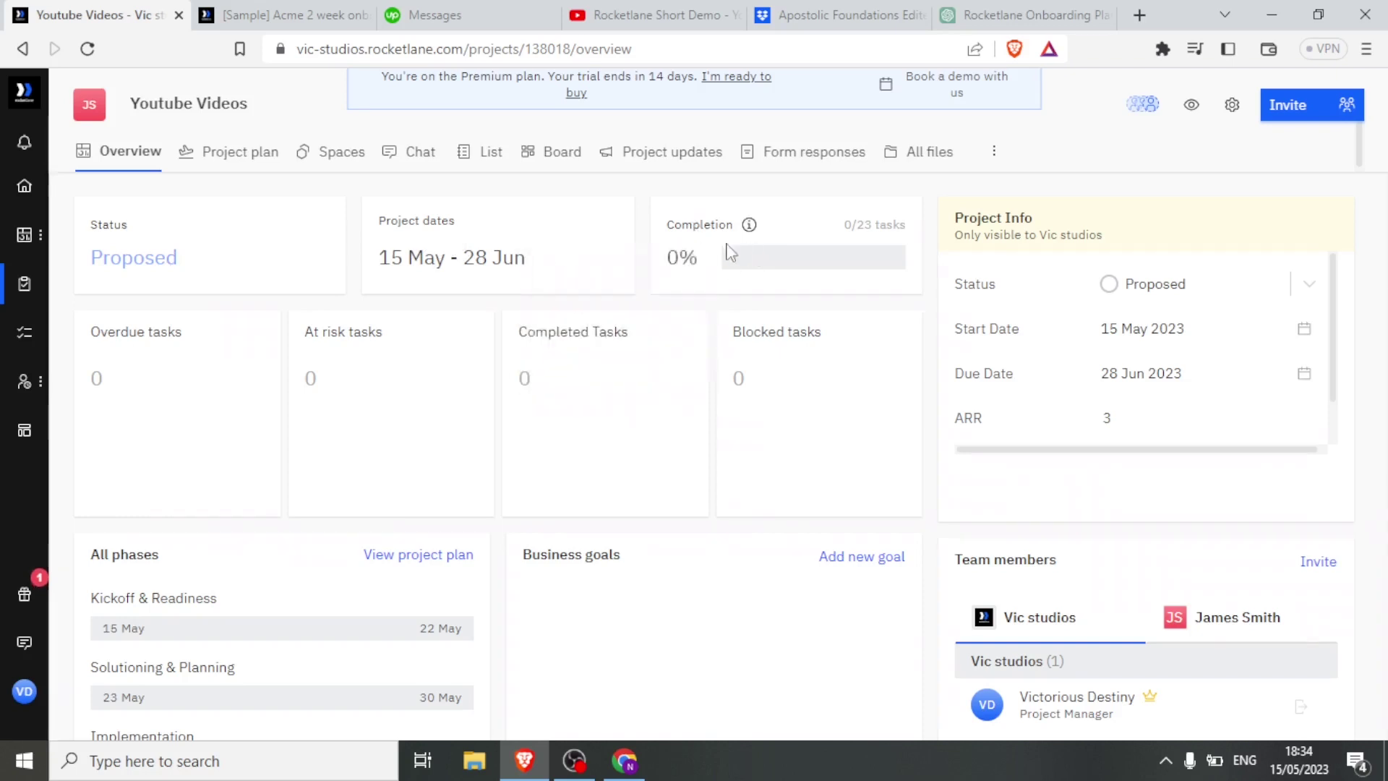
{"action": "mouse_move", "coordinate": [815, 265]}
{"action": "scroll", "coordinate": [756, 335], "scroll_direction": "down", "scroll_amount": 2}
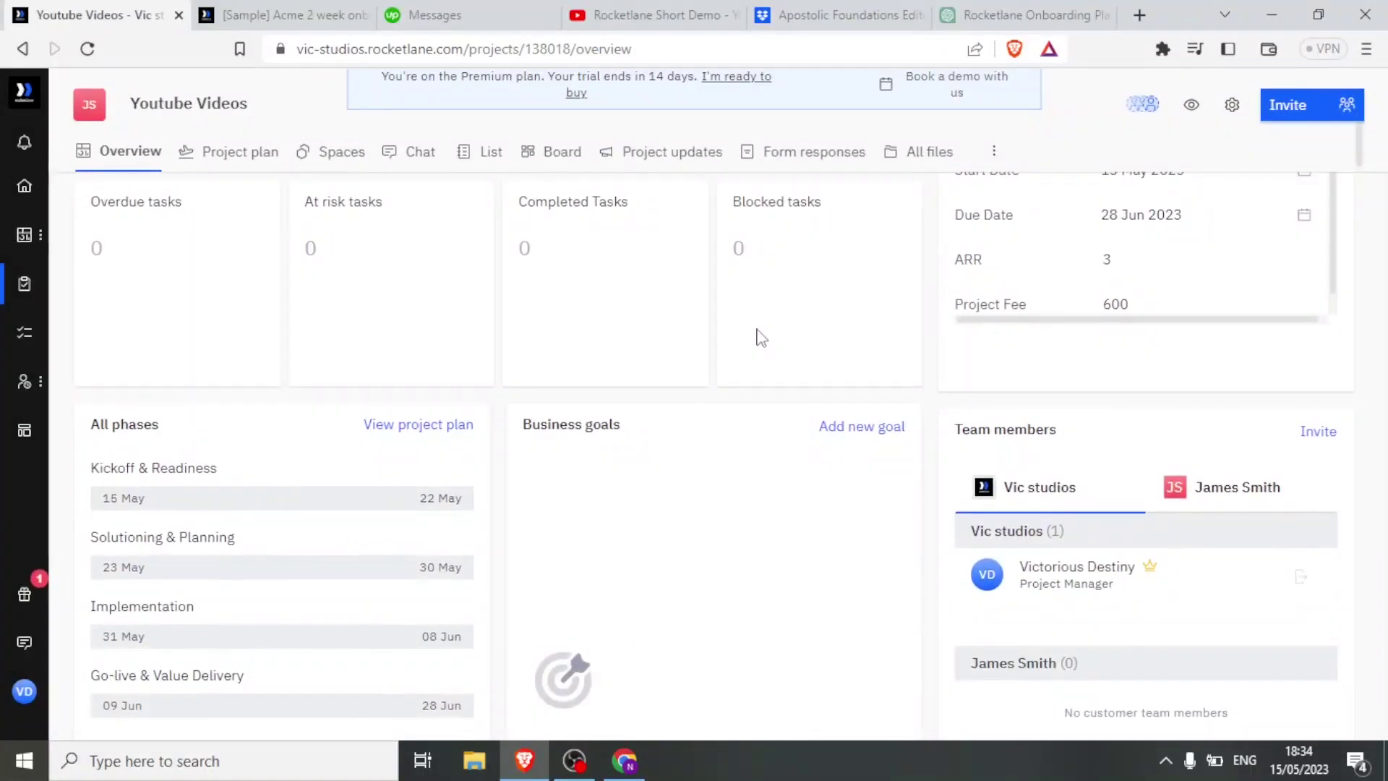
{"action": "scroll", "coordinate": [756, 335], "scroll_direction": "down", "scroll_amount": 3}
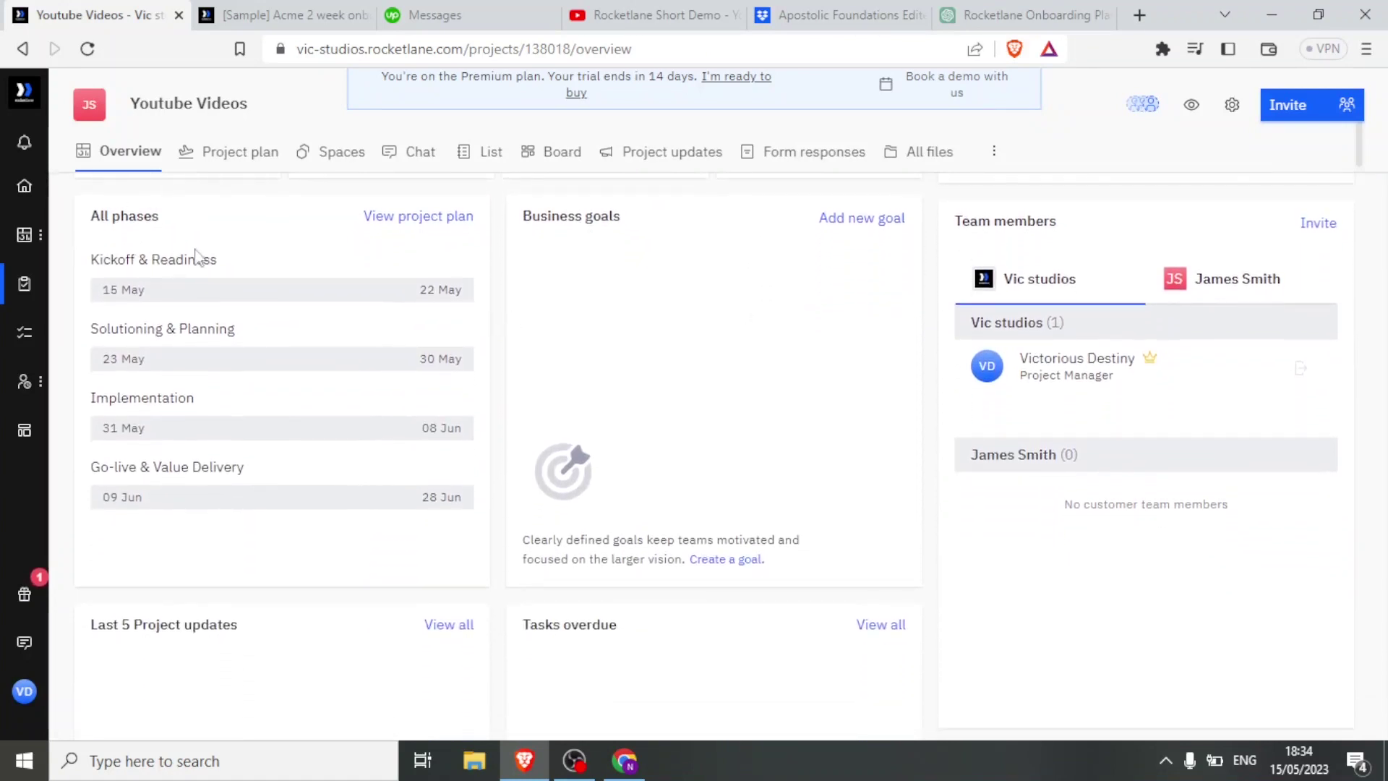
{"action": "mouse_move", "coordinate": [183, 286]}
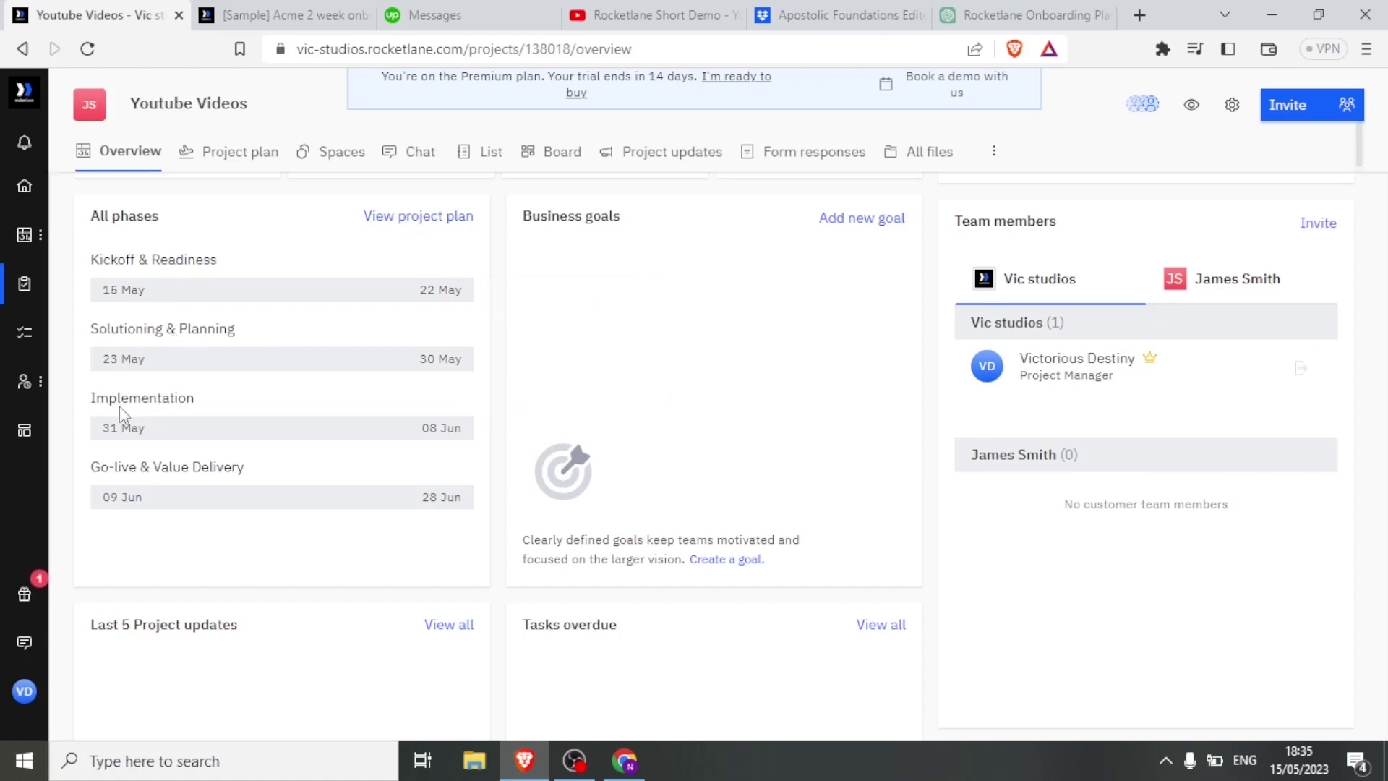
{"action": "mouse_move", "coordinate": [184, 492]}
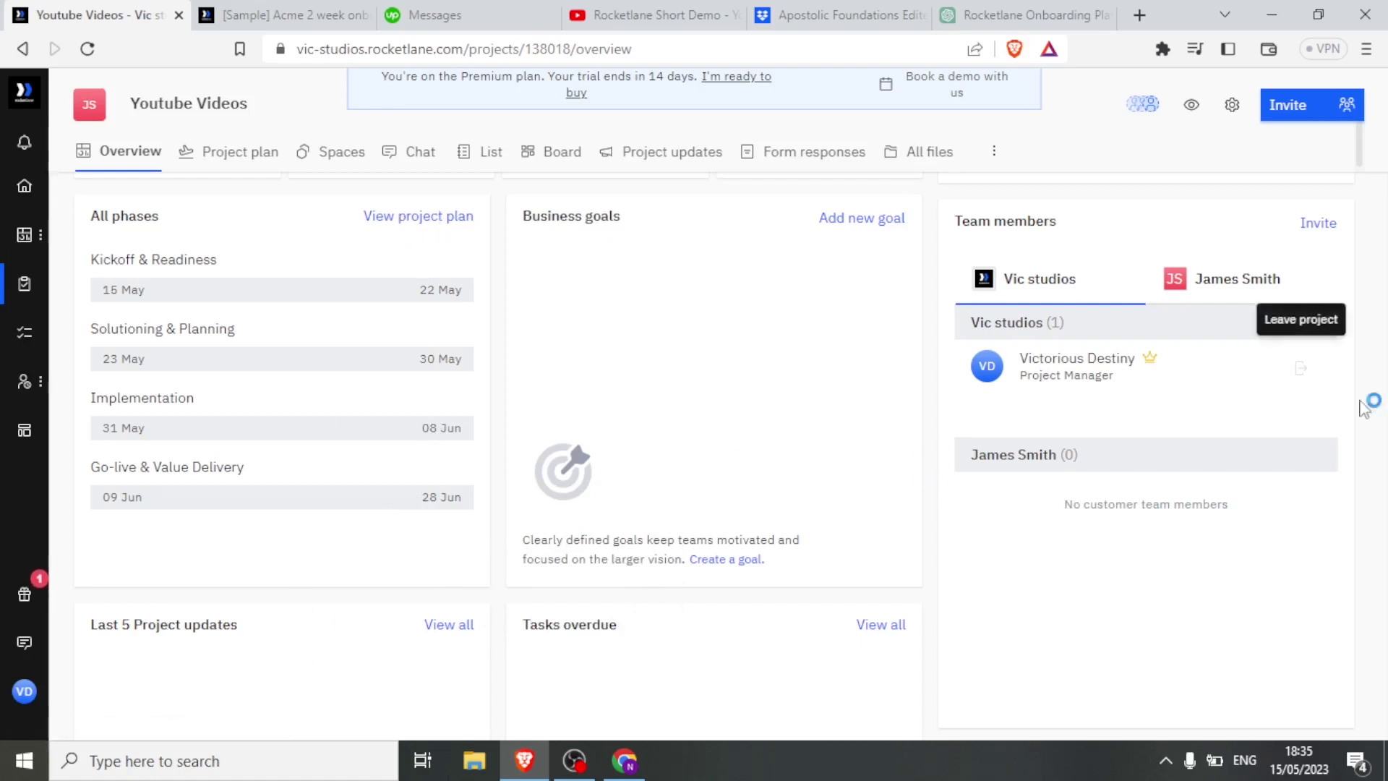
{"action": "scroll", "coordinate": [683, 345], "scroll_direction": "down", "scroll_amount": 5}
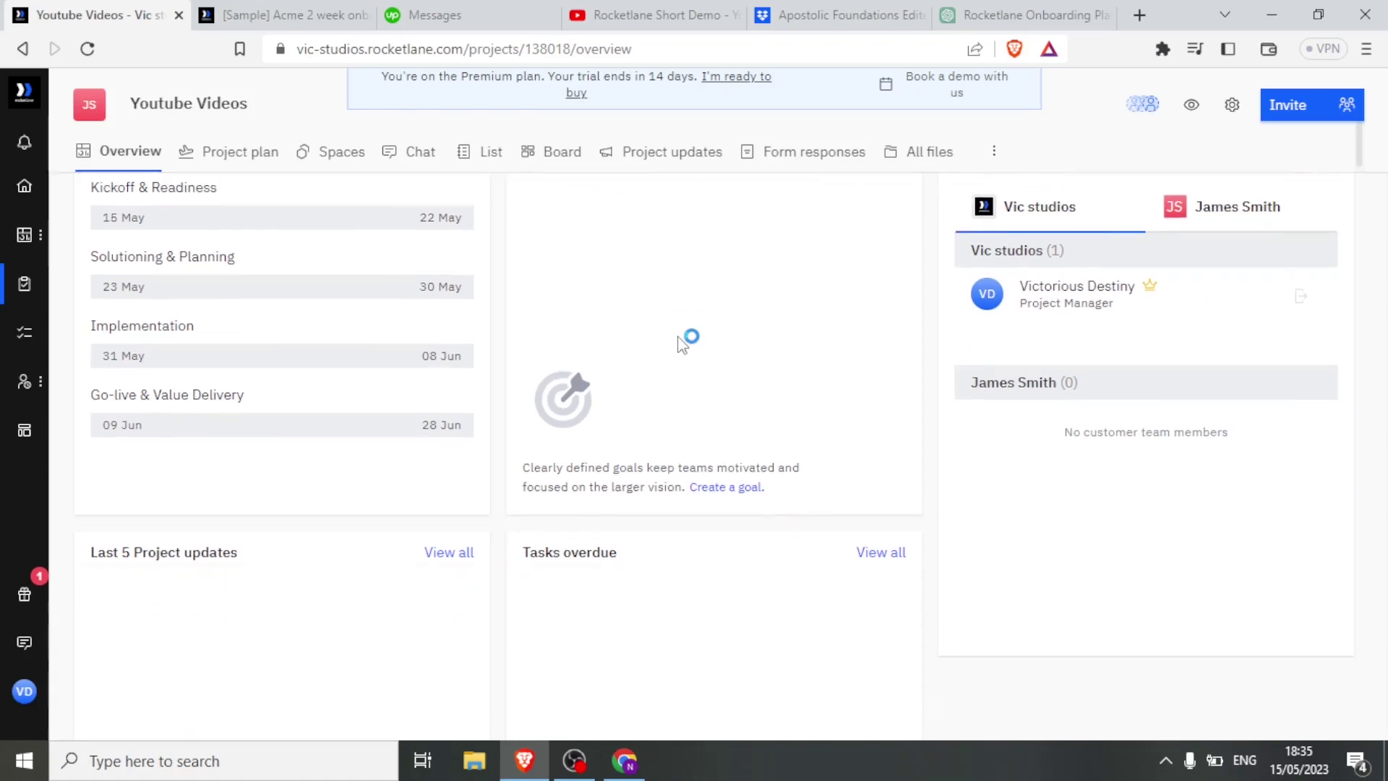
{"action": "scroll", "coordinate": [684, 345], "scroll_direction": "up", "scroll_amount": 6}
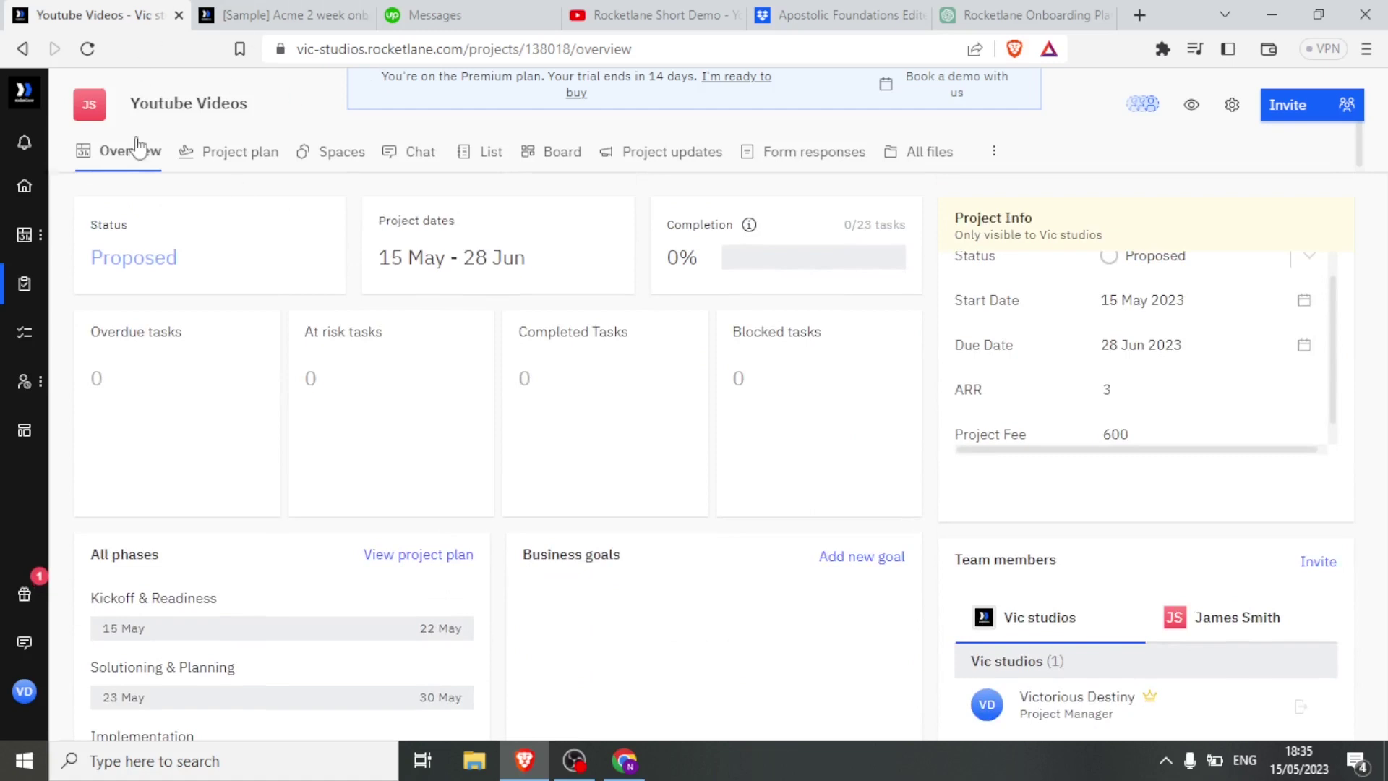
{"action": "left_click", "coordinate": [1288, 110]}
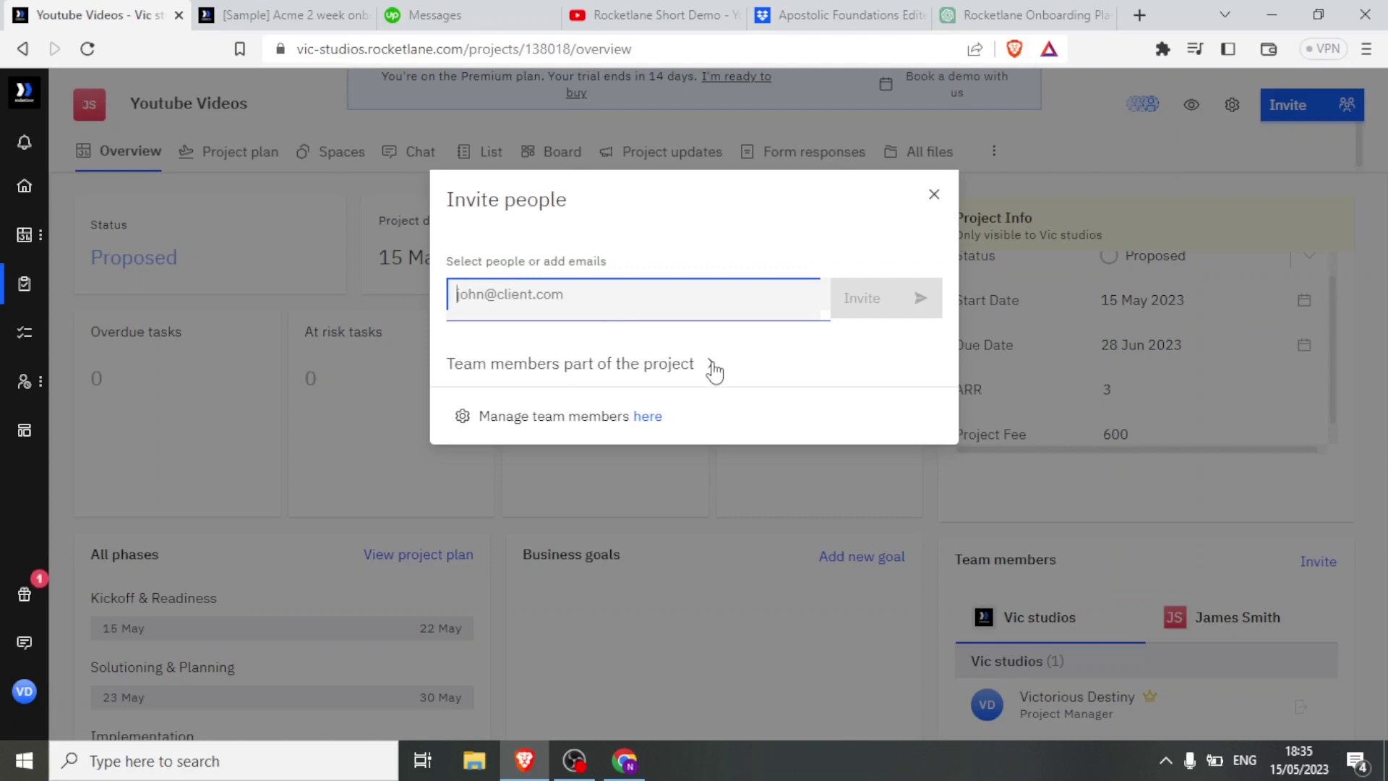
{"action": "left_click", "coordinate": [711, 364]}
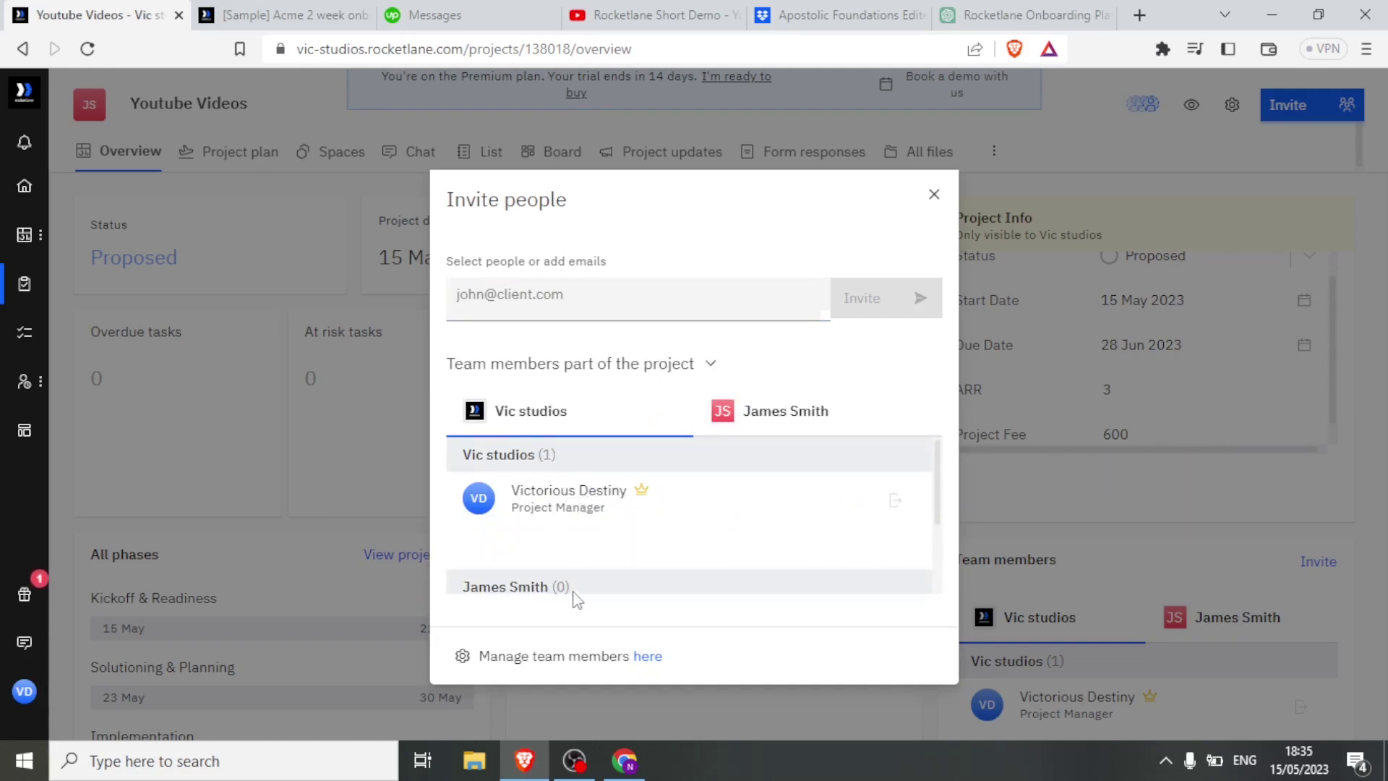
{"action": "left_click_drag", "start_coordinate": [939, 475], "coordinate": [940, 508]}
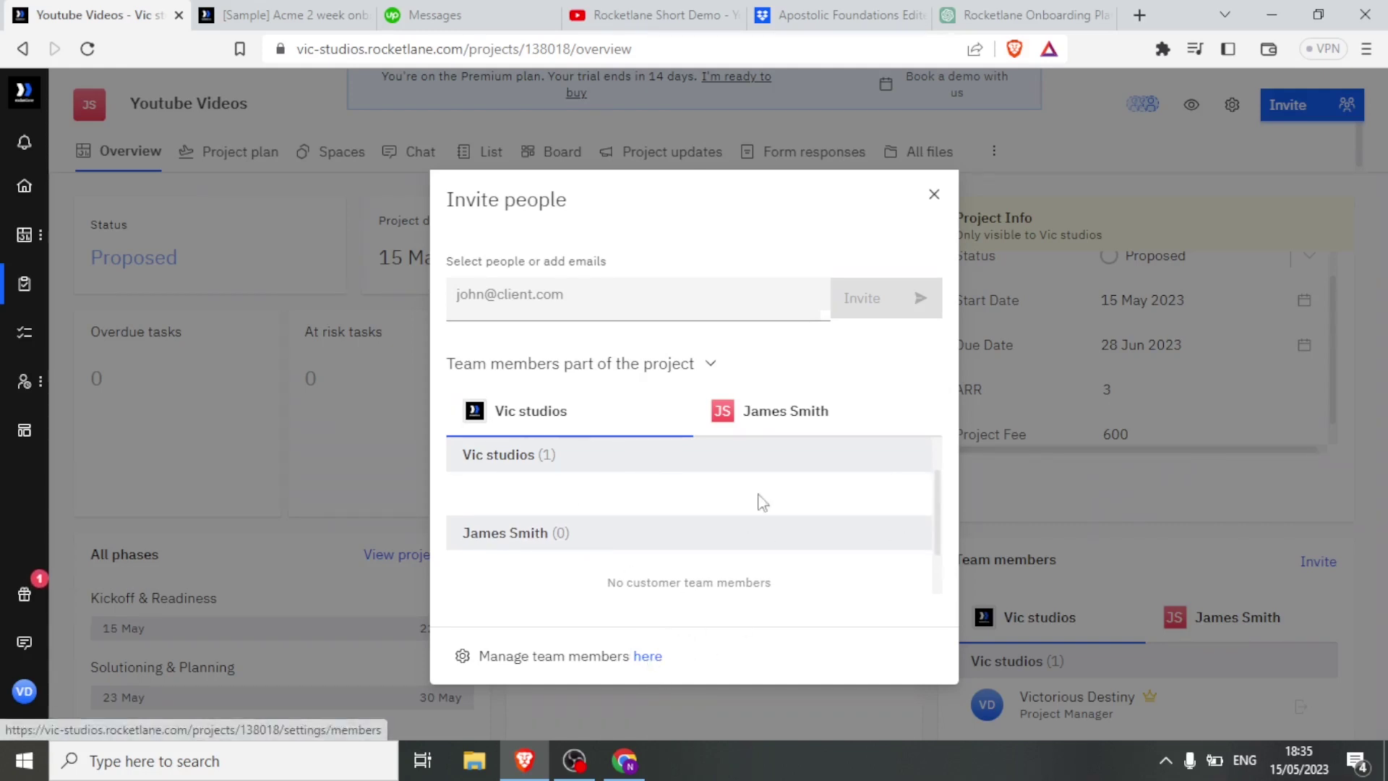
{"action": "left_click", "coordinate": [652, 303]}
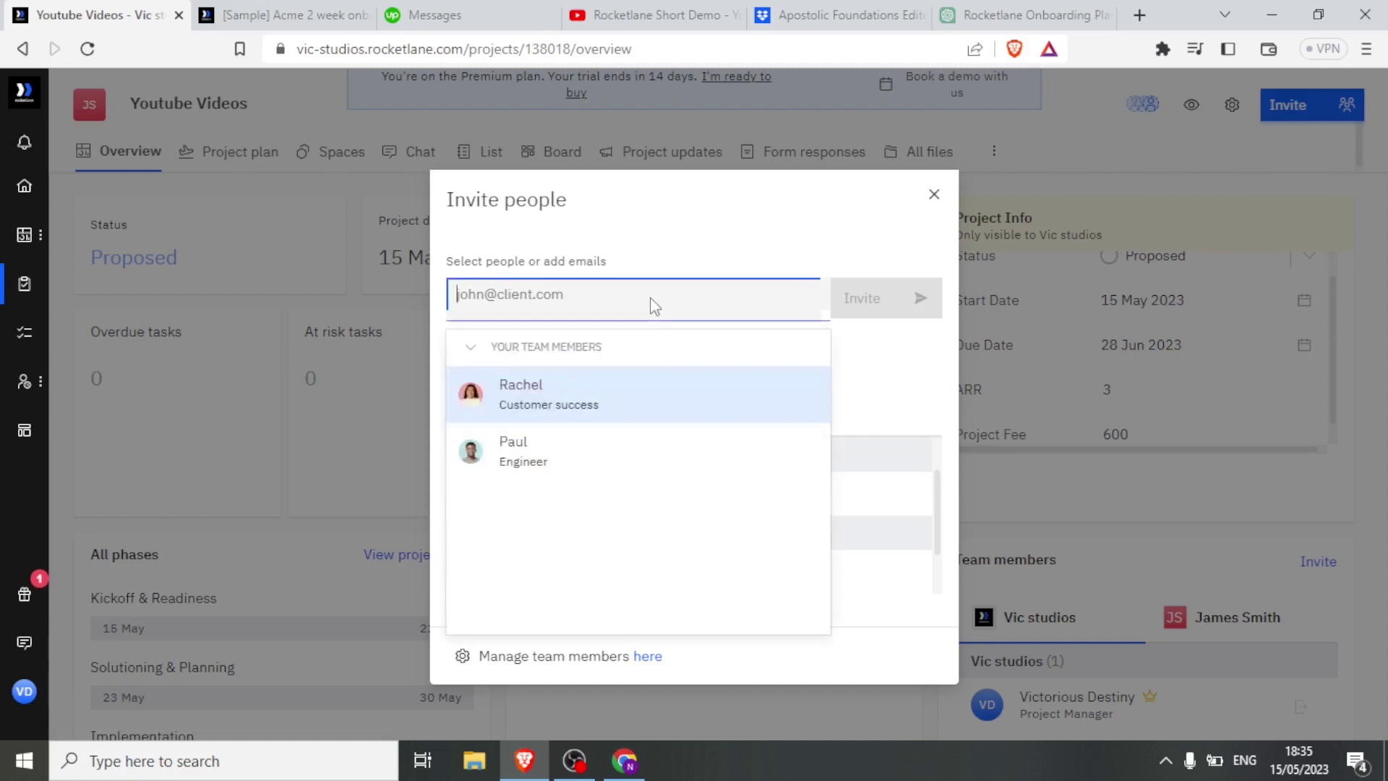
{"action": "left_click", "coordinate": [933, 195]}
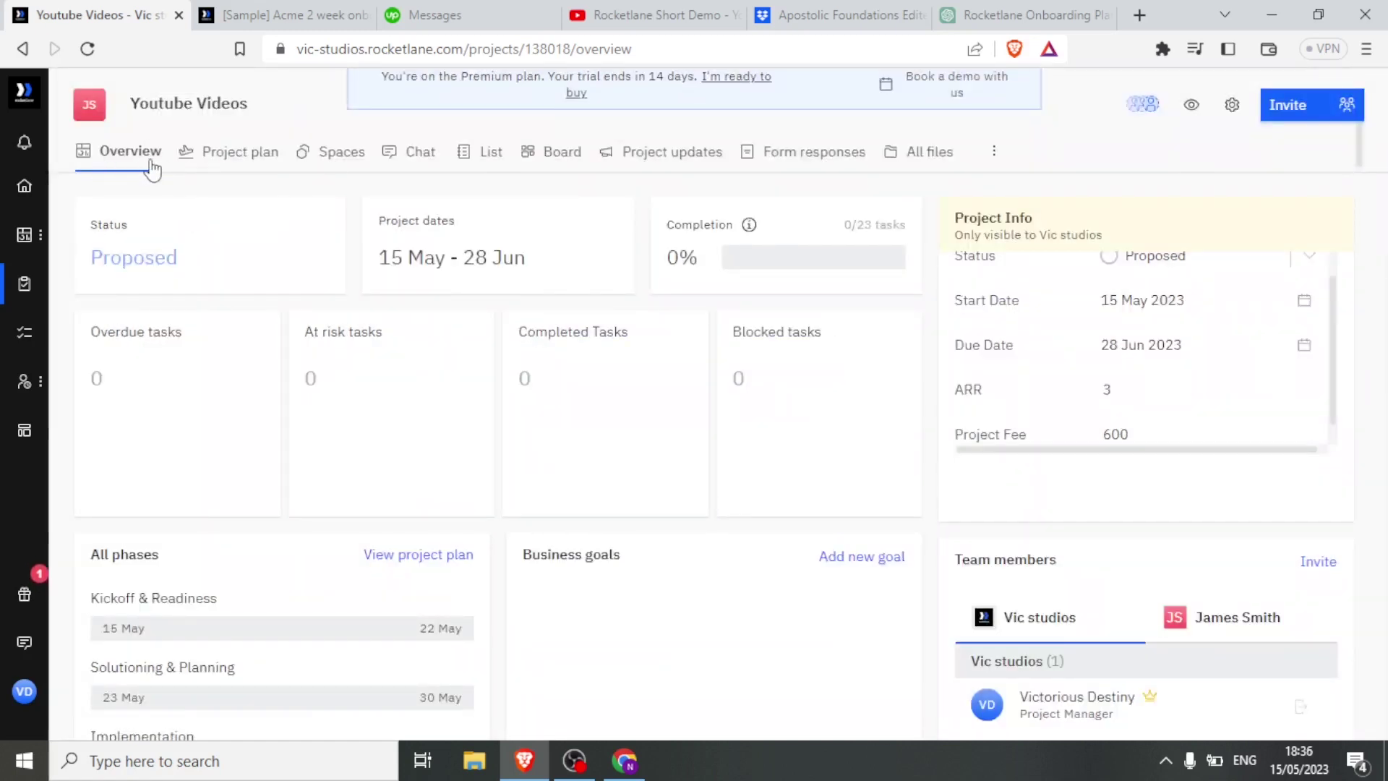
{"action": "left_click", "coordinate": [328, 155]}
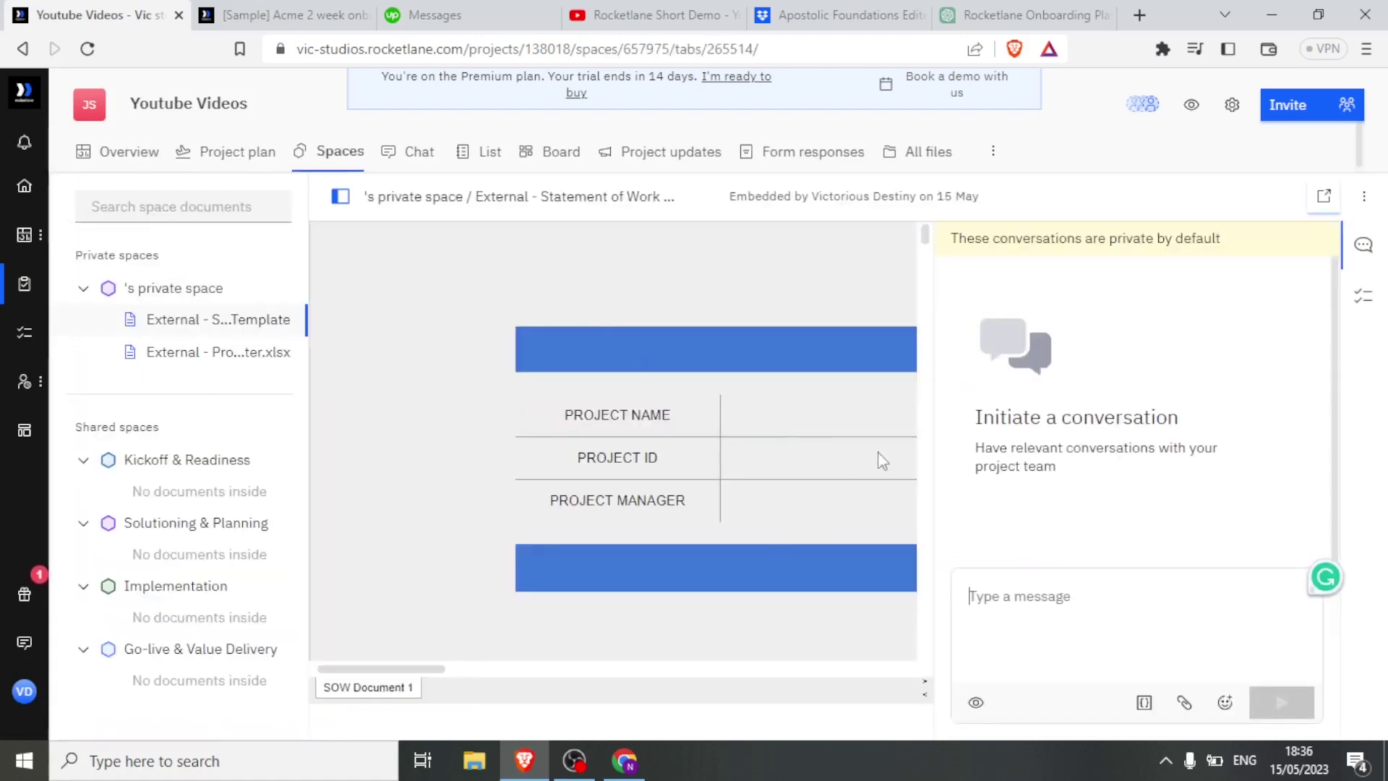
Type a greeting to the client in the space conversation, then bring up the General chat.
{"action": "left_click", "coordinate": [994, 593]}
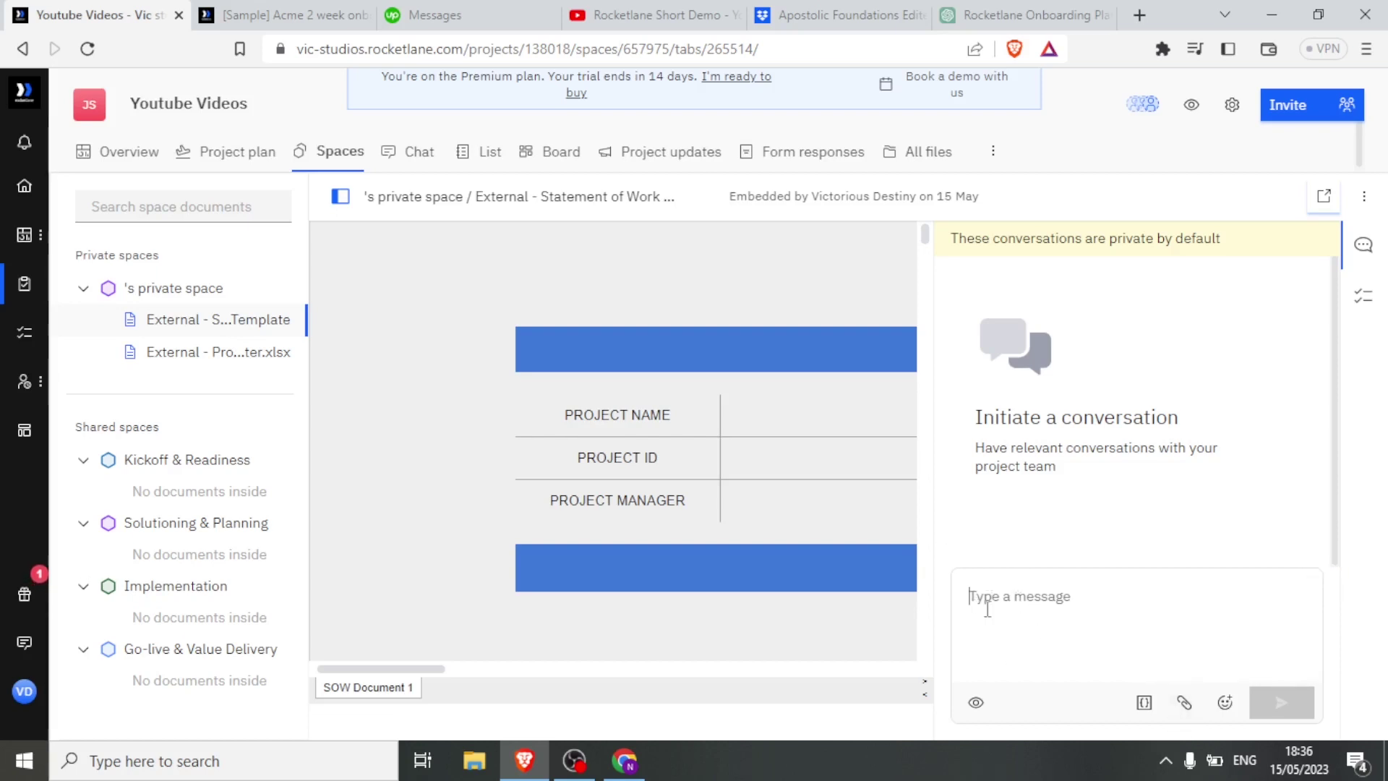
{"action": "type", "text": "Hi"}
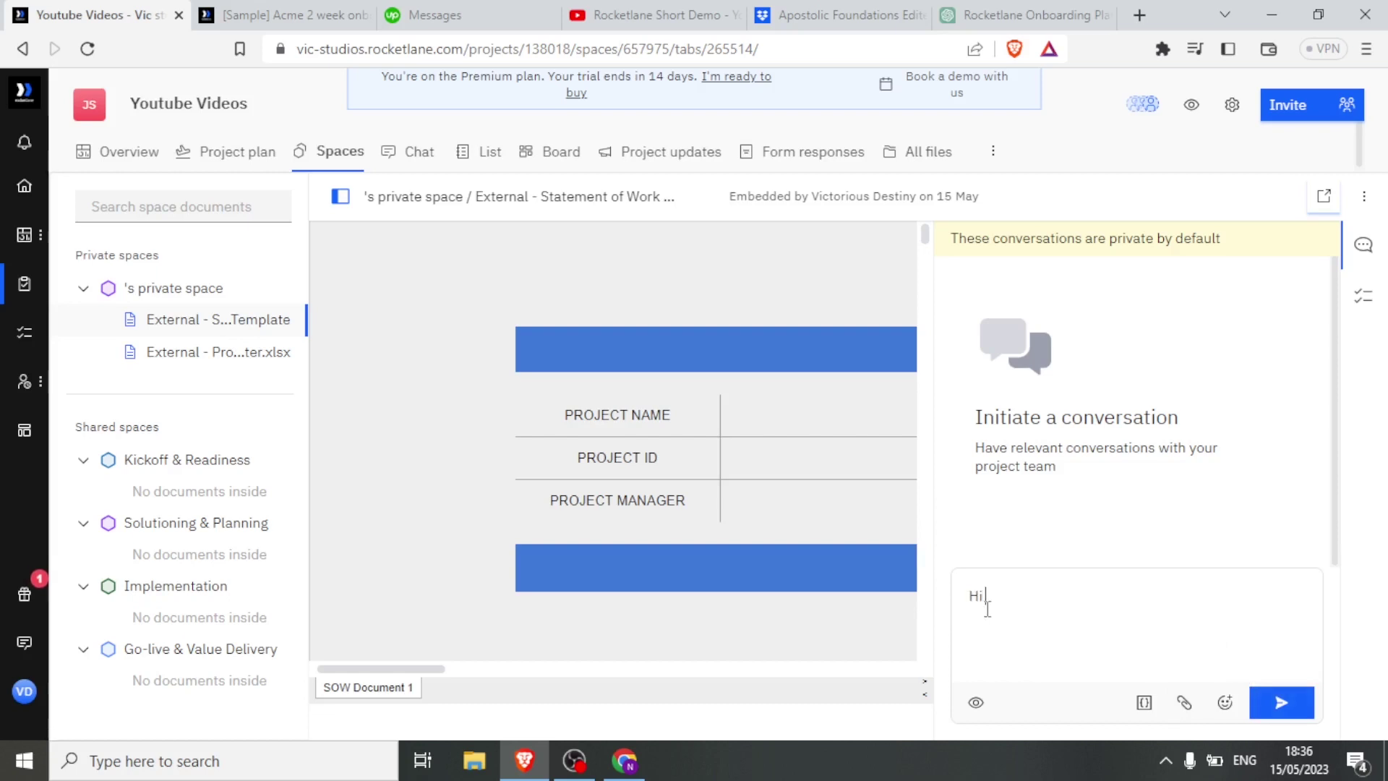
{"action": "type", "text": " james,"}
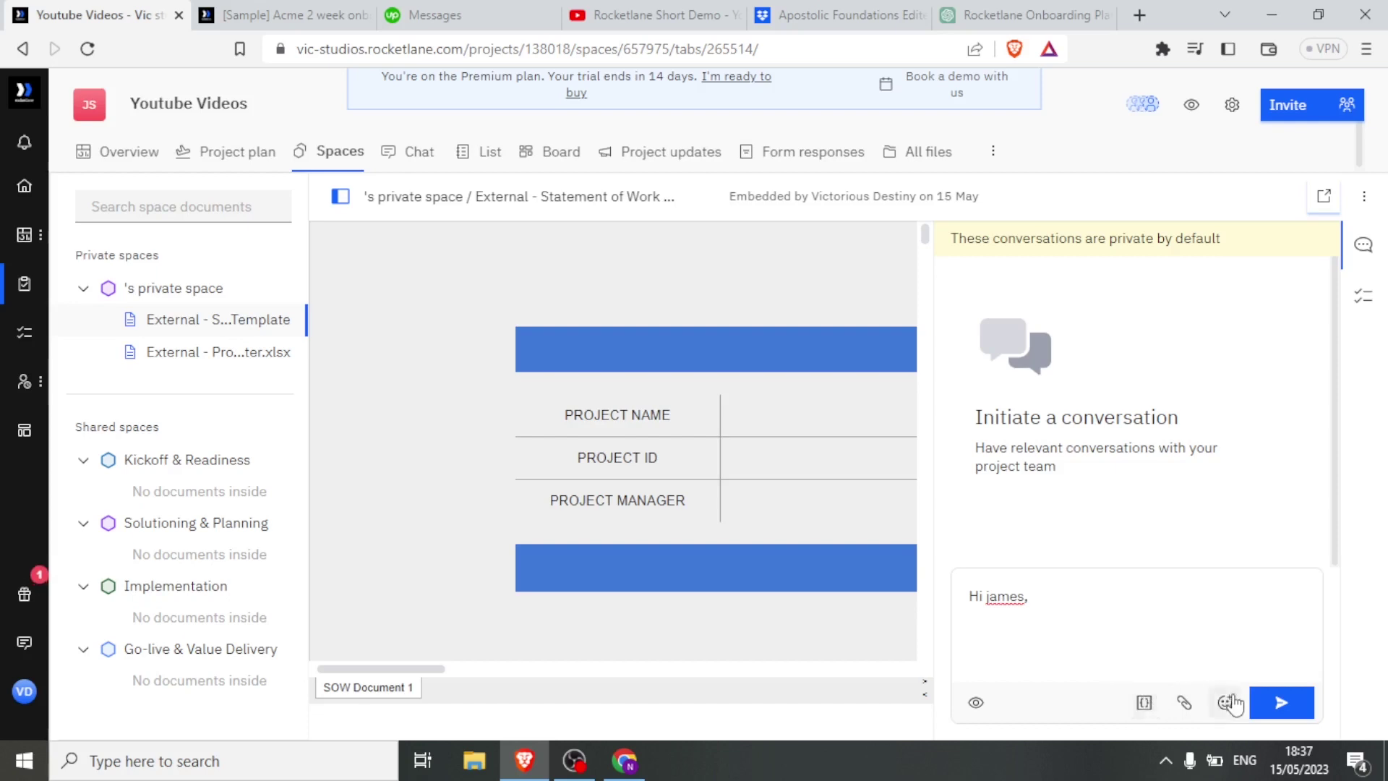
{"action": "left_click", "coordinate": [403, 159]}
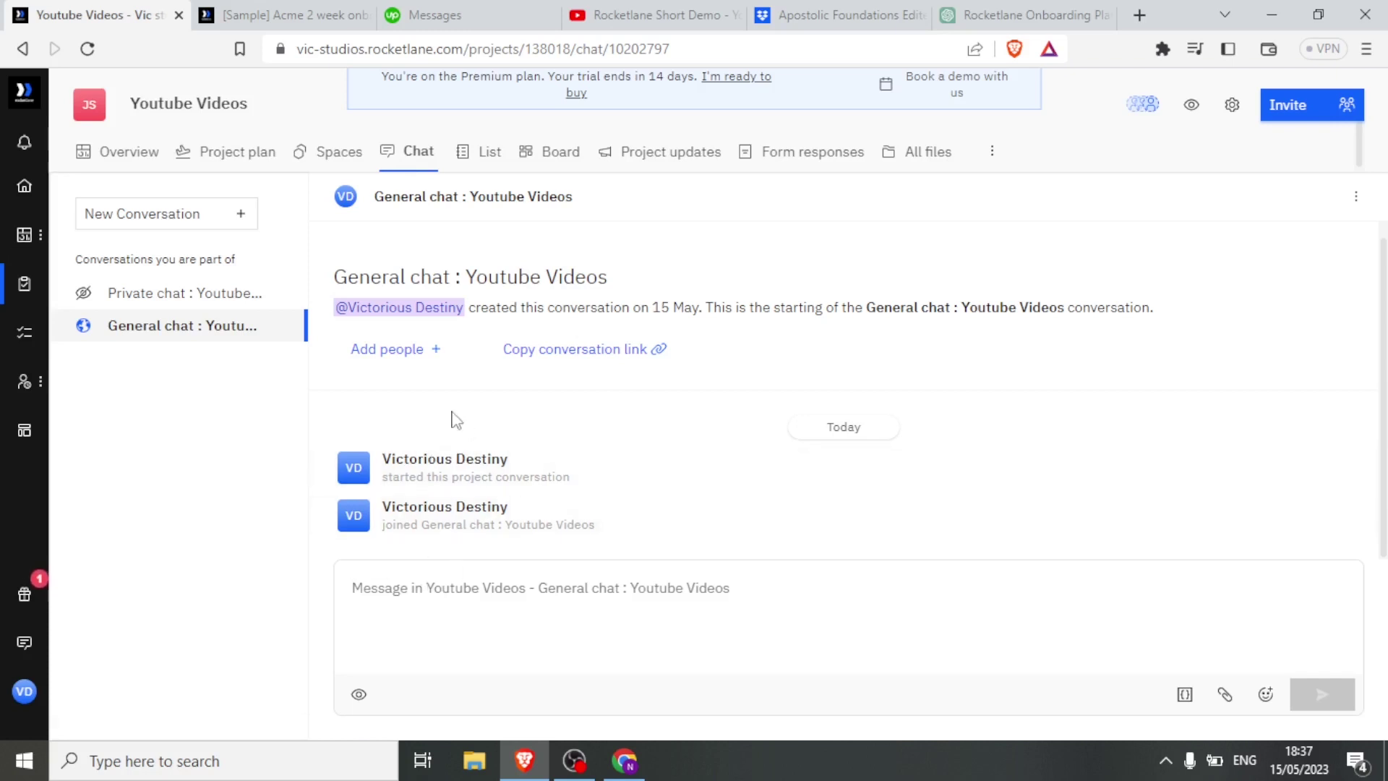
Browse the task List and Board views, then start a new draft on Project updates.
{"action": "left_click", "coordinate": [482, 160]}
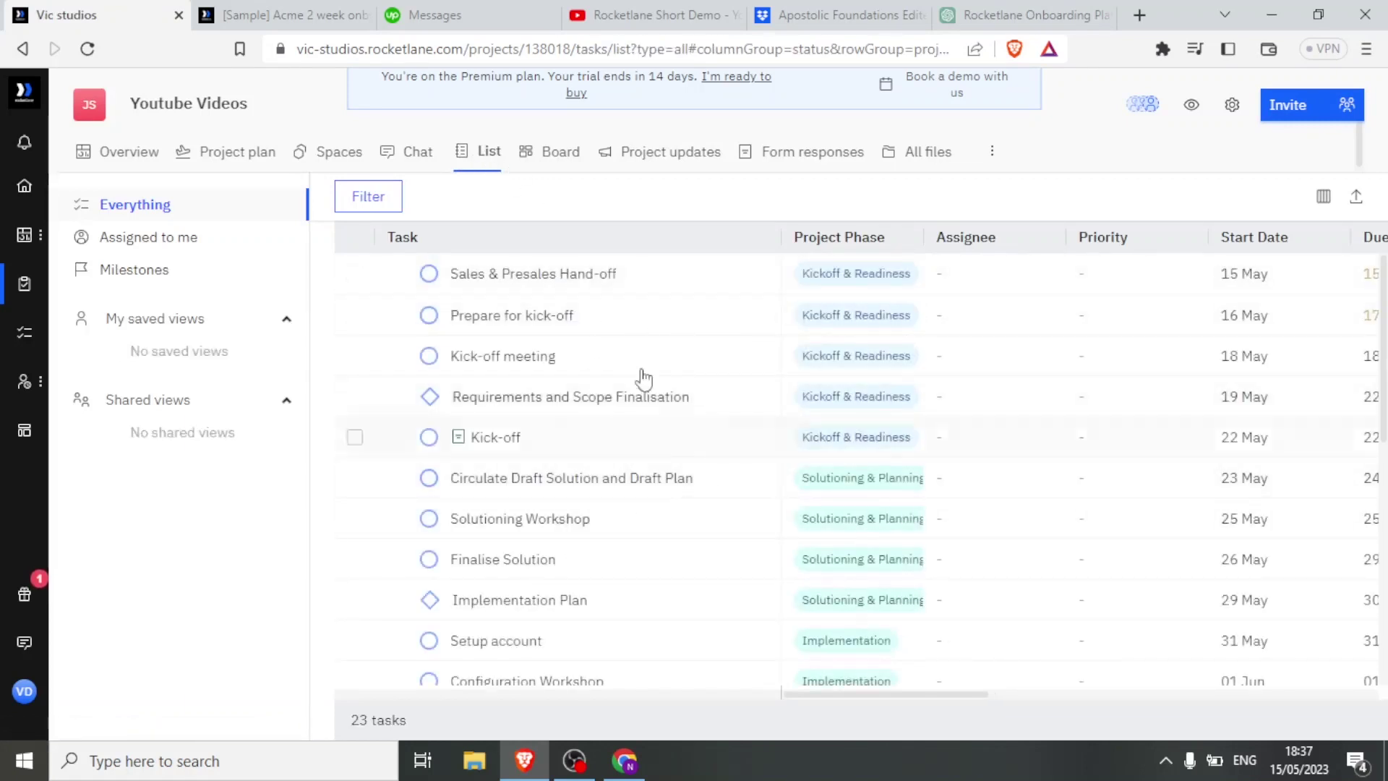
{"action": "left_click", "coordinate": [557, 151]}
{"action": "left_click", "coordinate": [637, 172]}
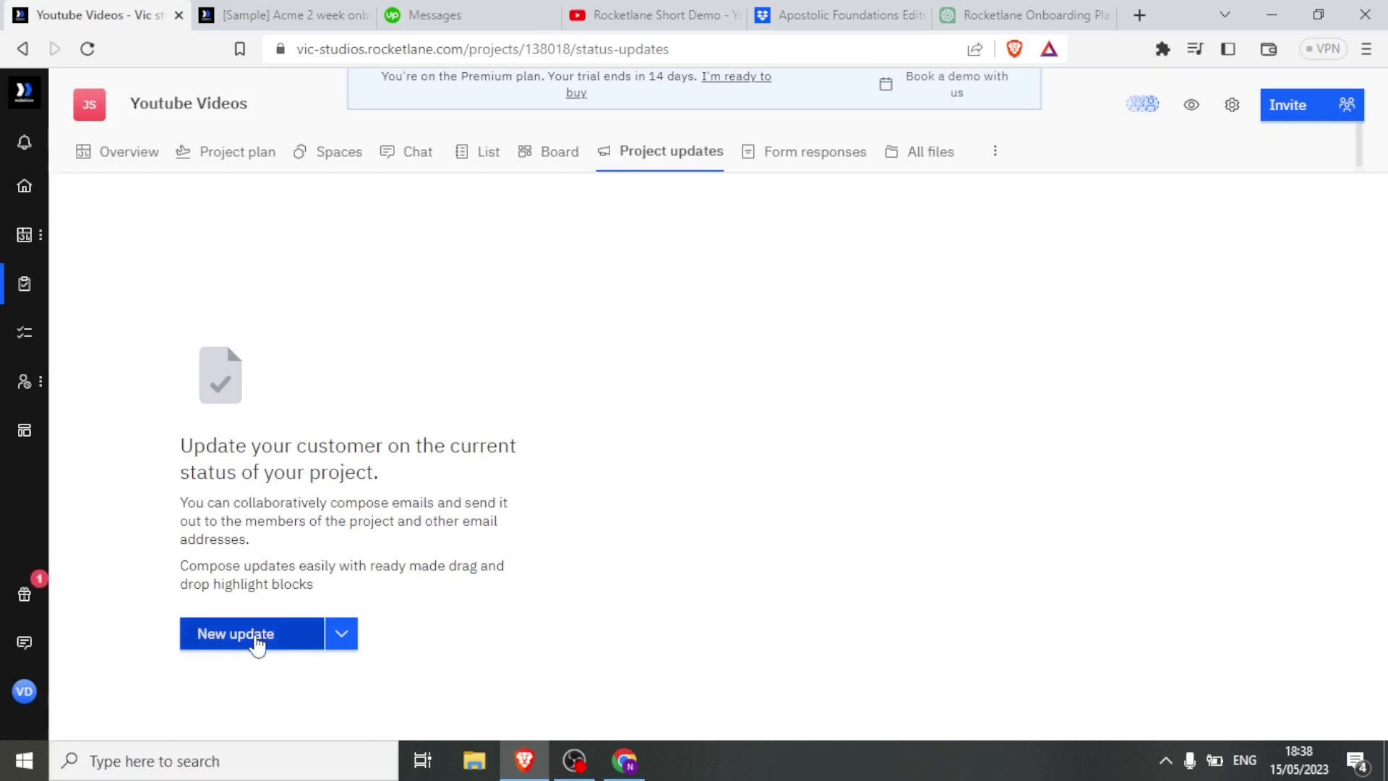
{"action": "left_click", "coordinate": [257, 635]}
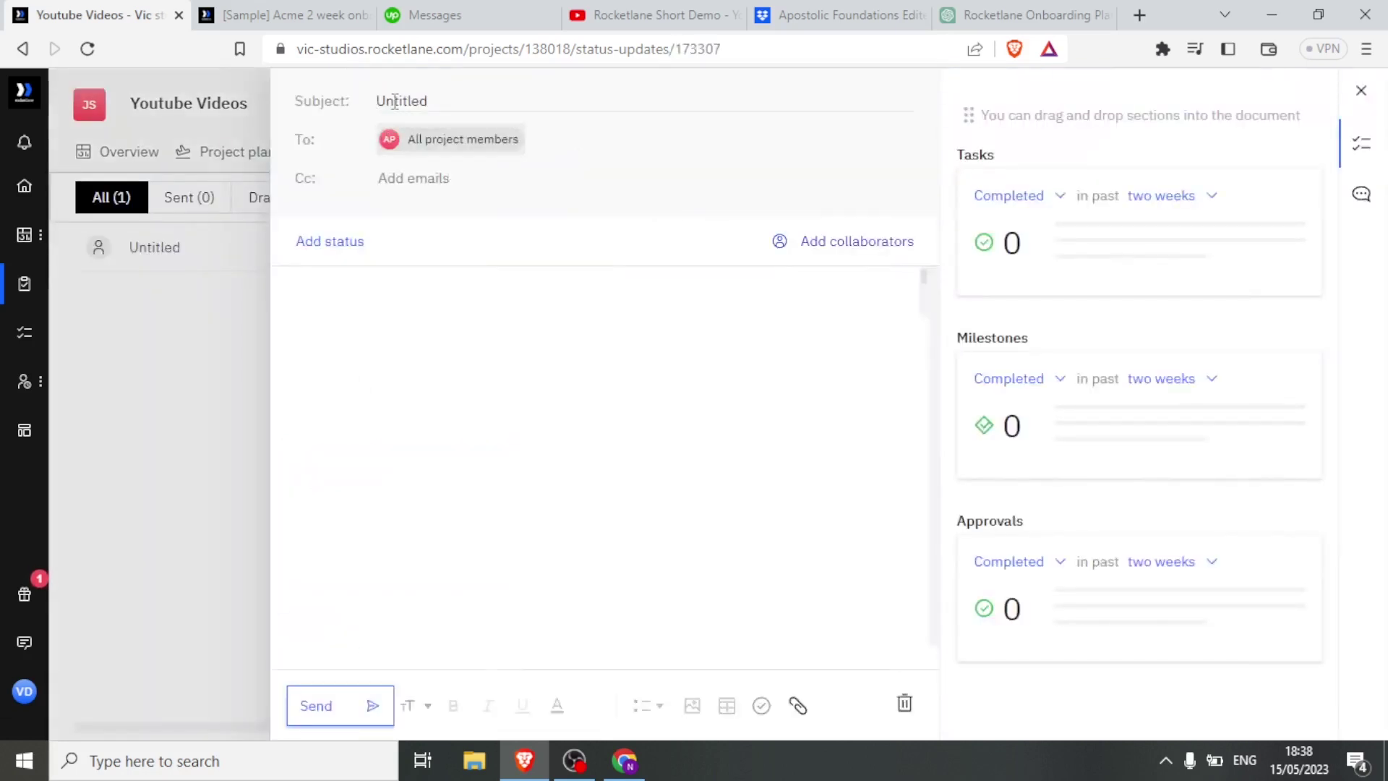
Retitle the update draft 'Uploading' and add stray body text 'jjff', then select it.
{"action": "left_click_drag", "start_coordinate": [433, 98], "coordinate": [367, 102]}
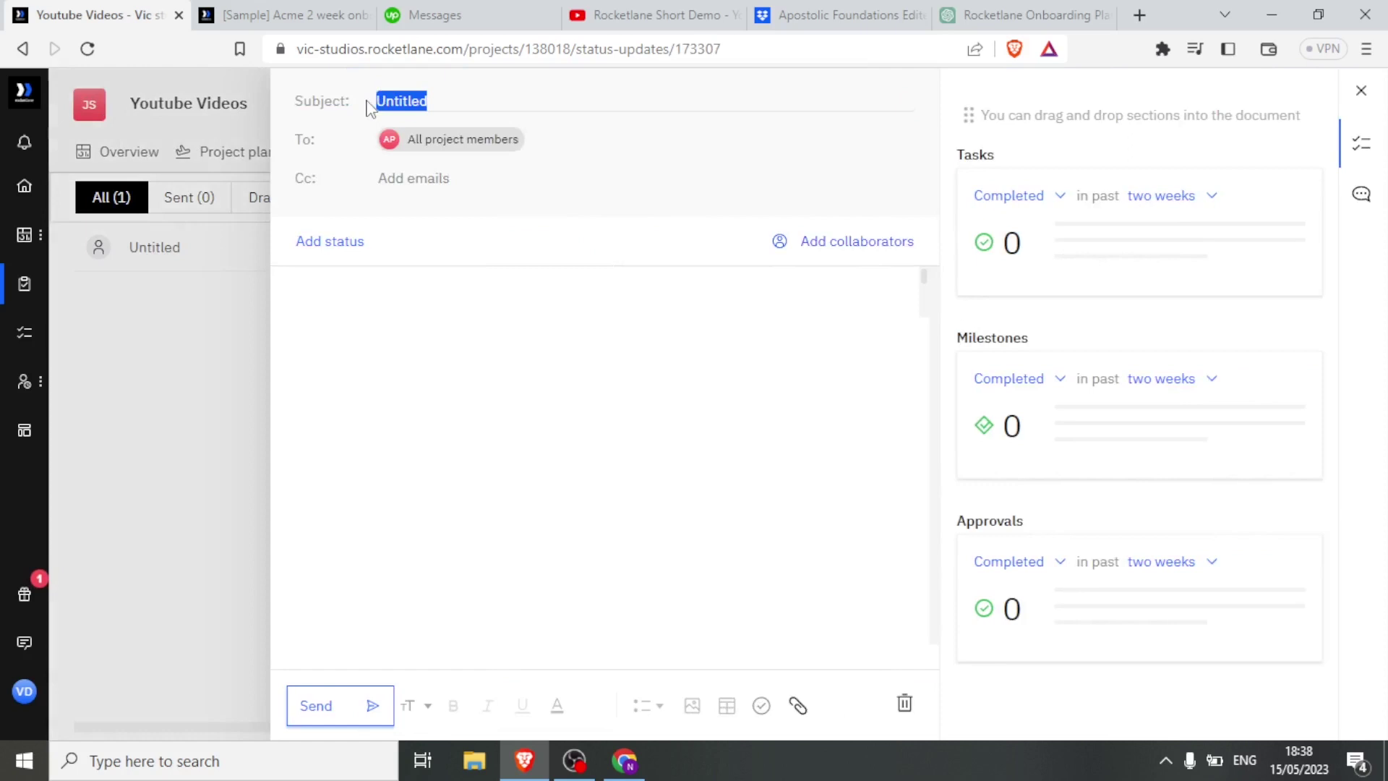
{"action": "type", "text": "Up"}
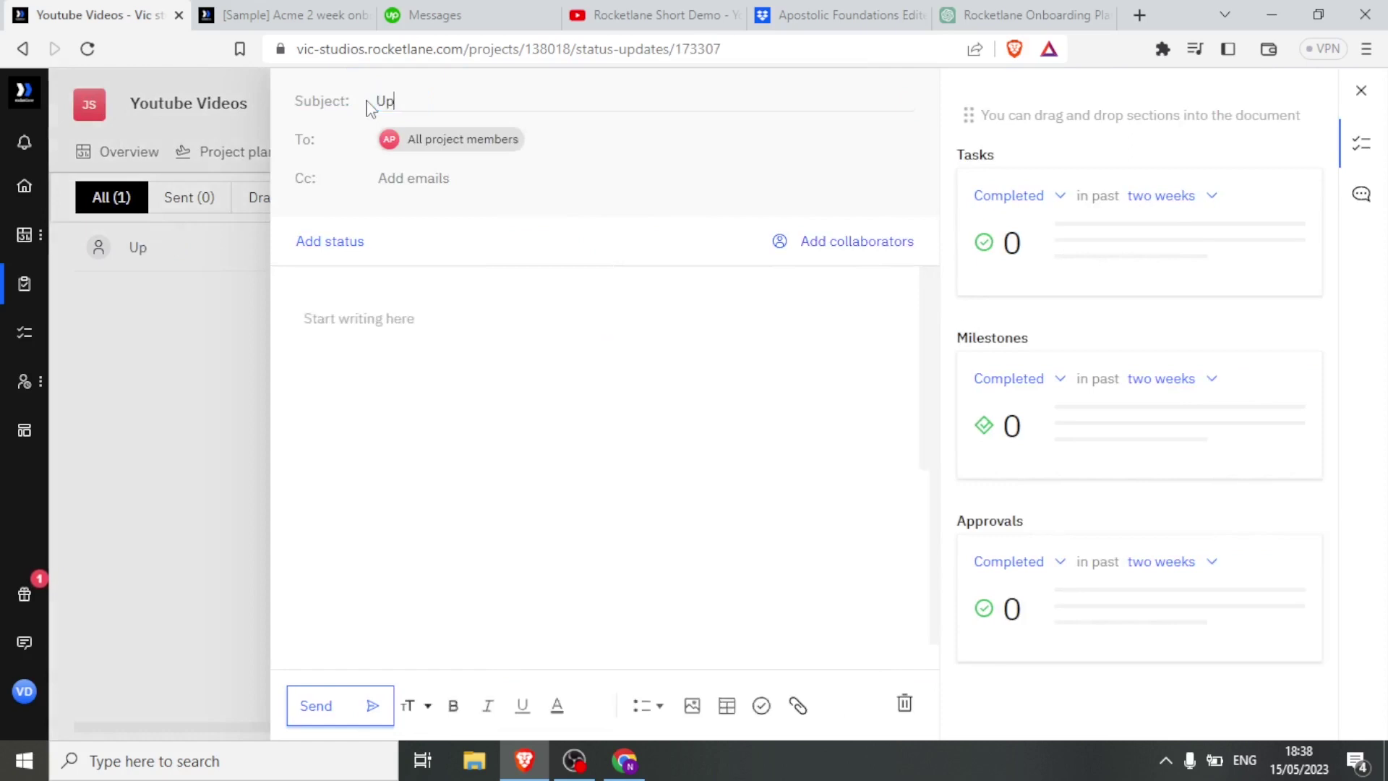
{"action": "type", "text": "loading"}
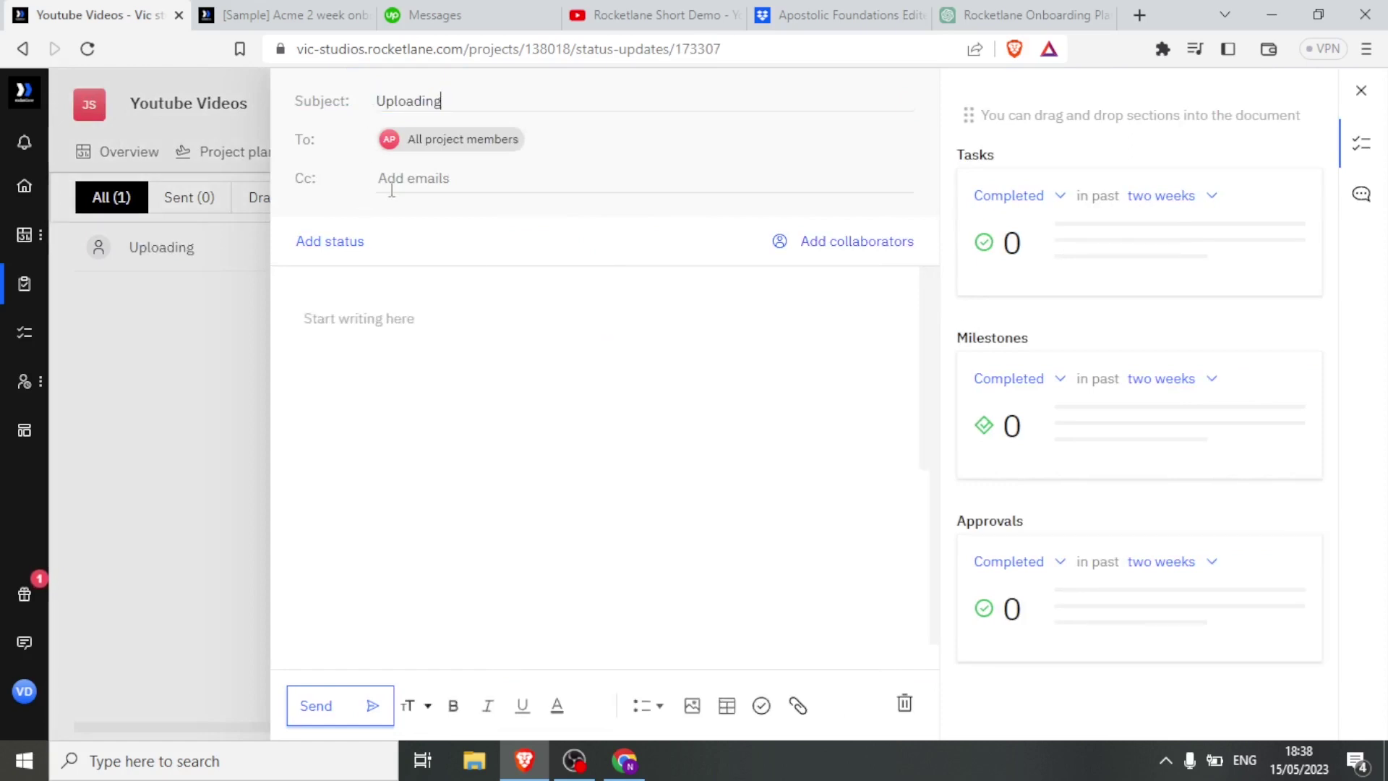
{"action": "left_click", "coordinate": [389, 187]}
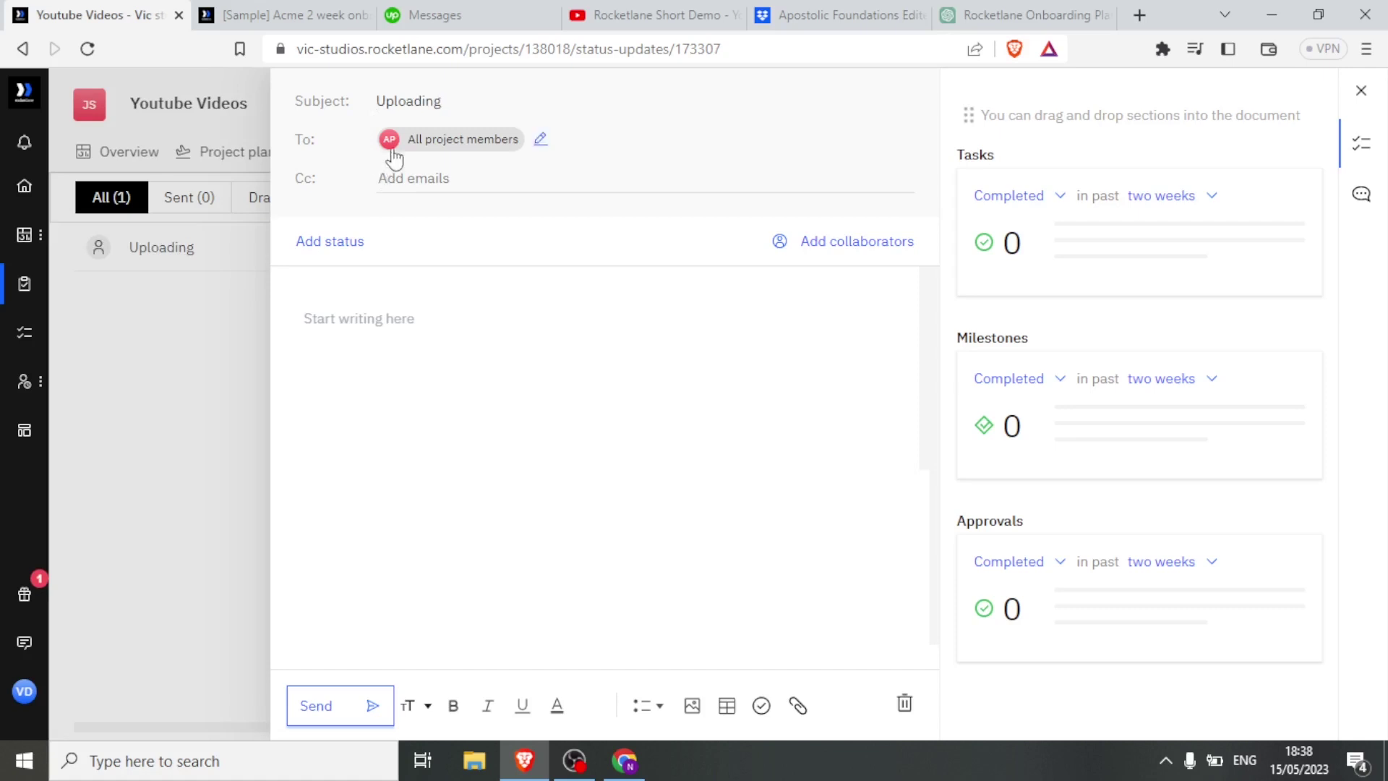
{"action": "mouse_move", "coordinate": [443, 140]}
{"action": "type", "text": "jjffffffffffff"}
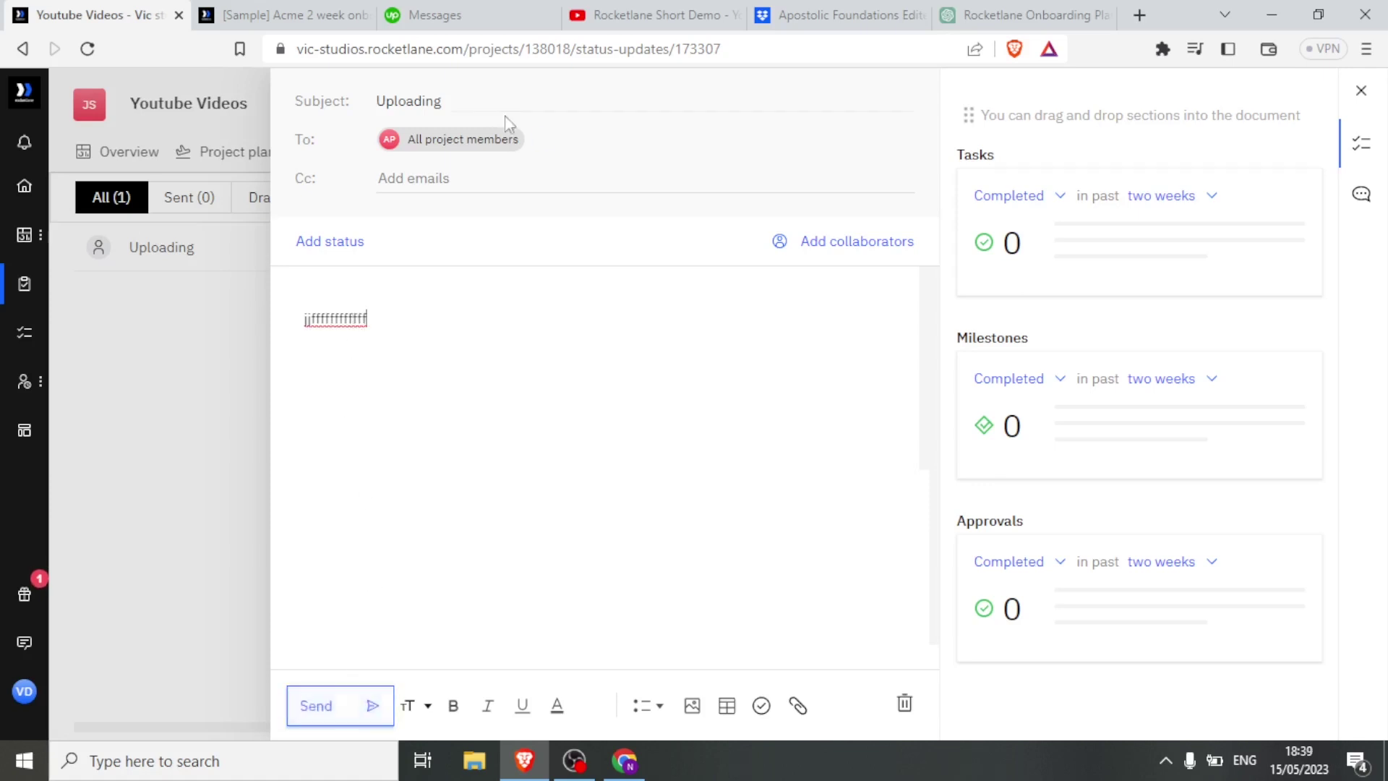
{"action": "left_click_drag", "start_coordinate": [384, 335], "coordinate": [355, 320]}
Check the empty All files sections, then return to the Home dashboard.
{"action": "key", "text": "alt+Left"}
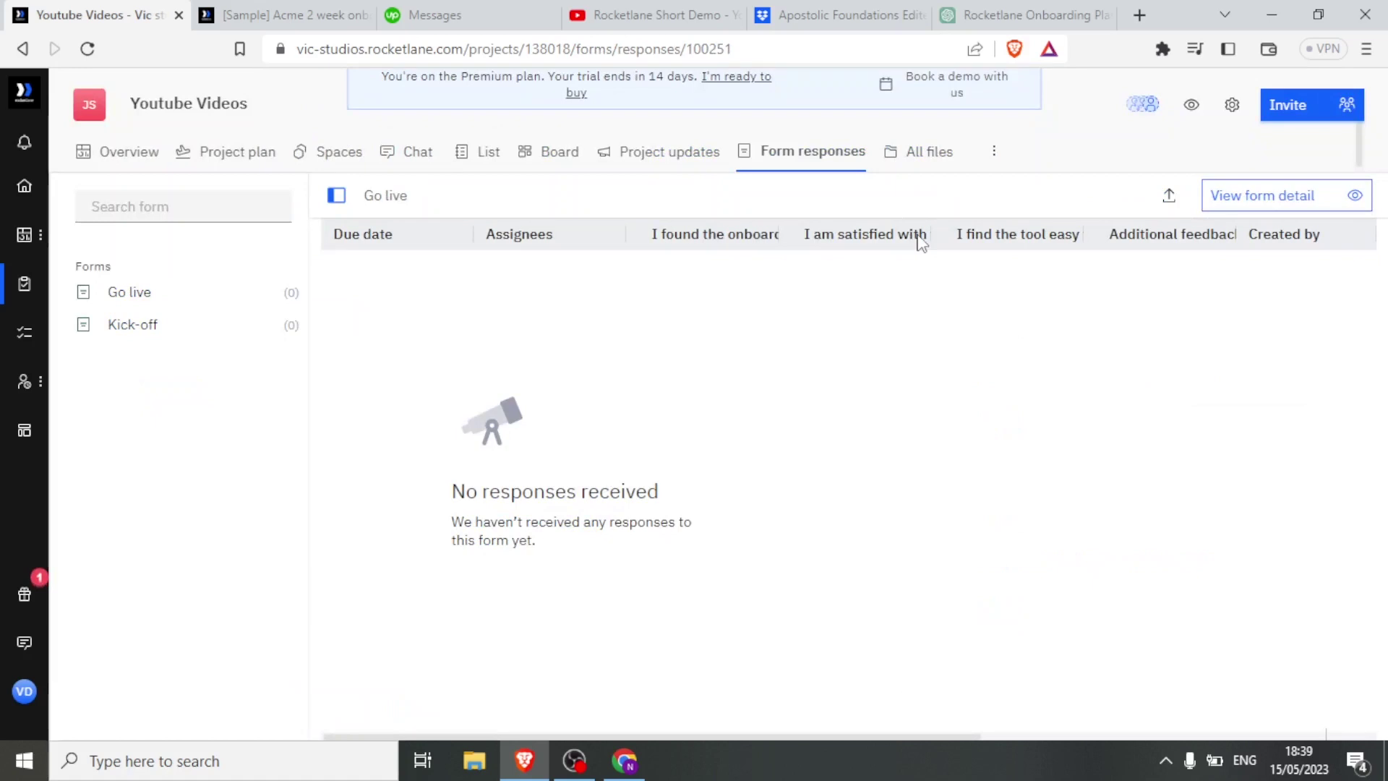
{"action": "left_click", "coordinate": [905, 168]}
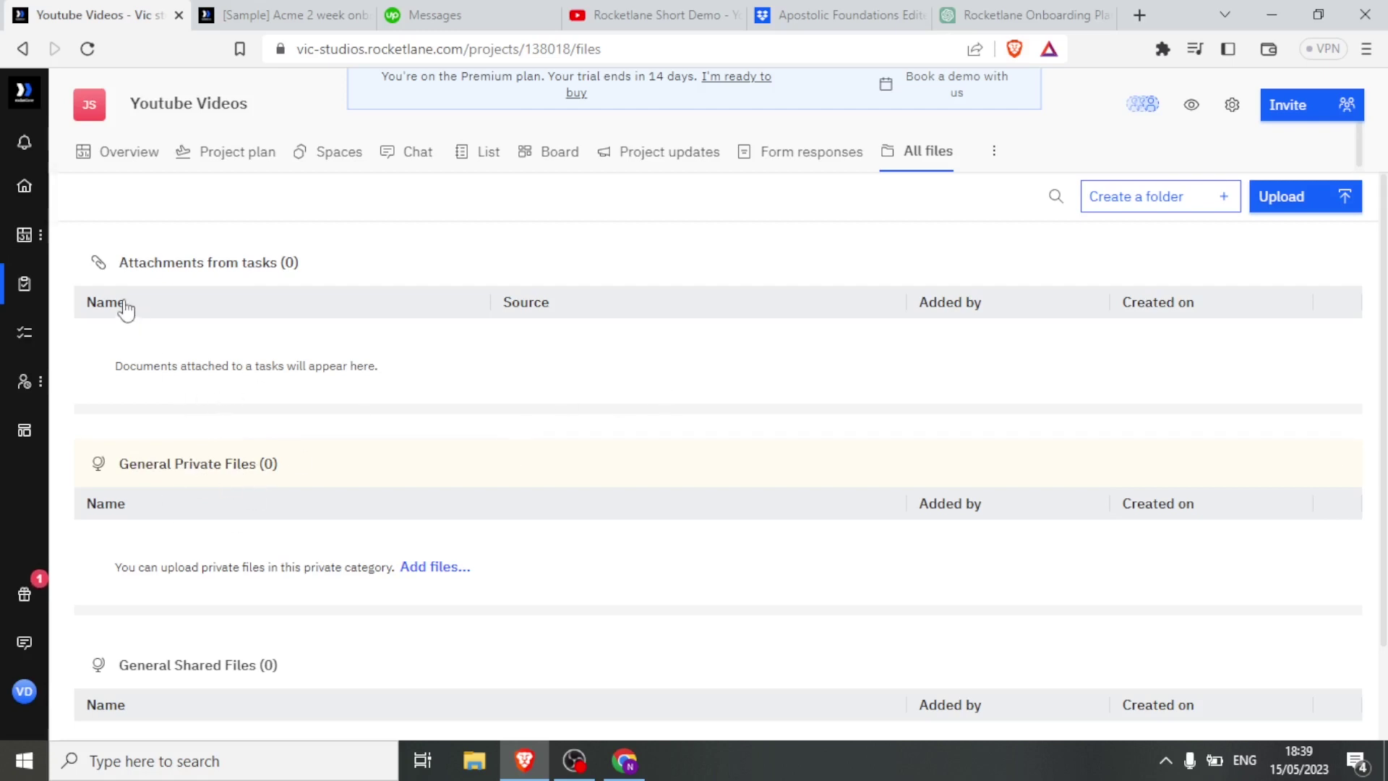
{"action": "scroll", "coordinate": [1384, 287], "scroll_direction": "down", "scroll_amount": 2}
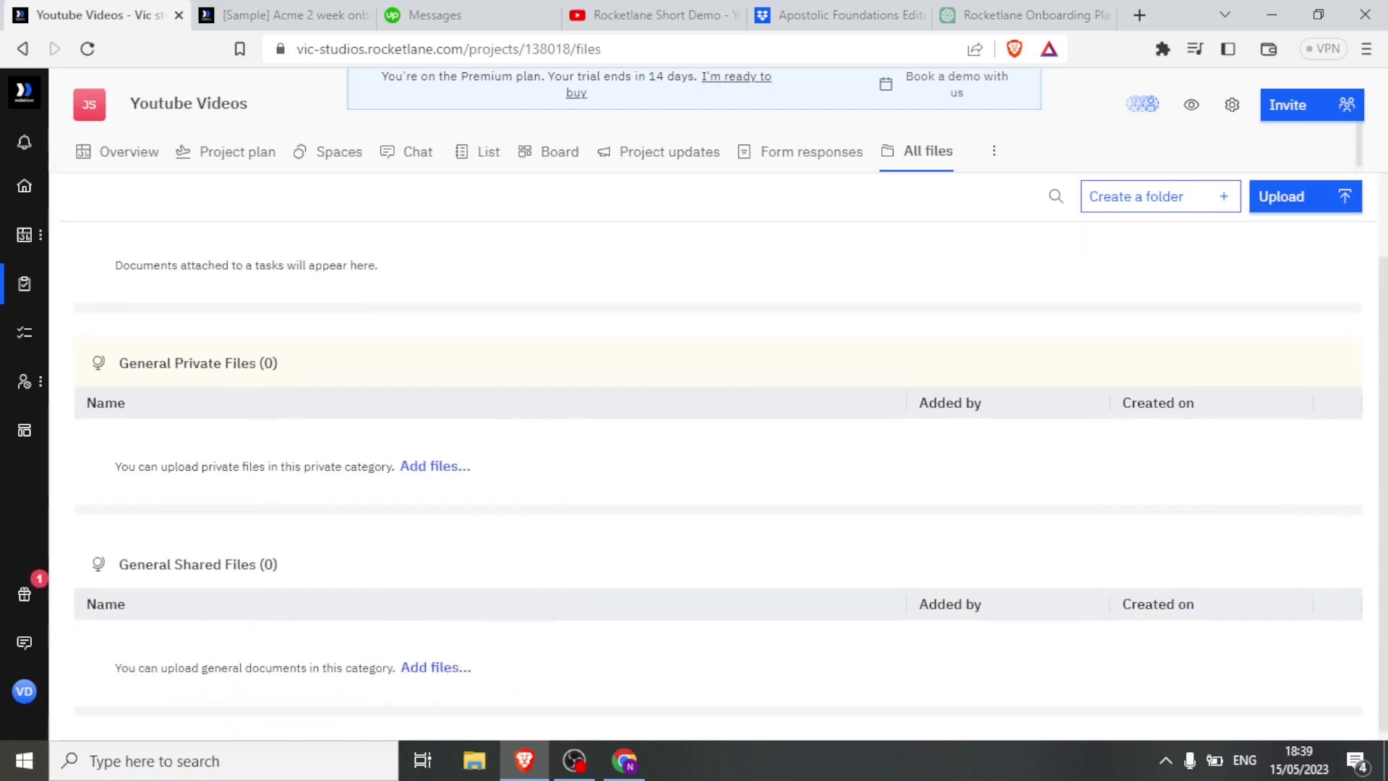
{"action": "left_click", "coordinate": [26, 96]}
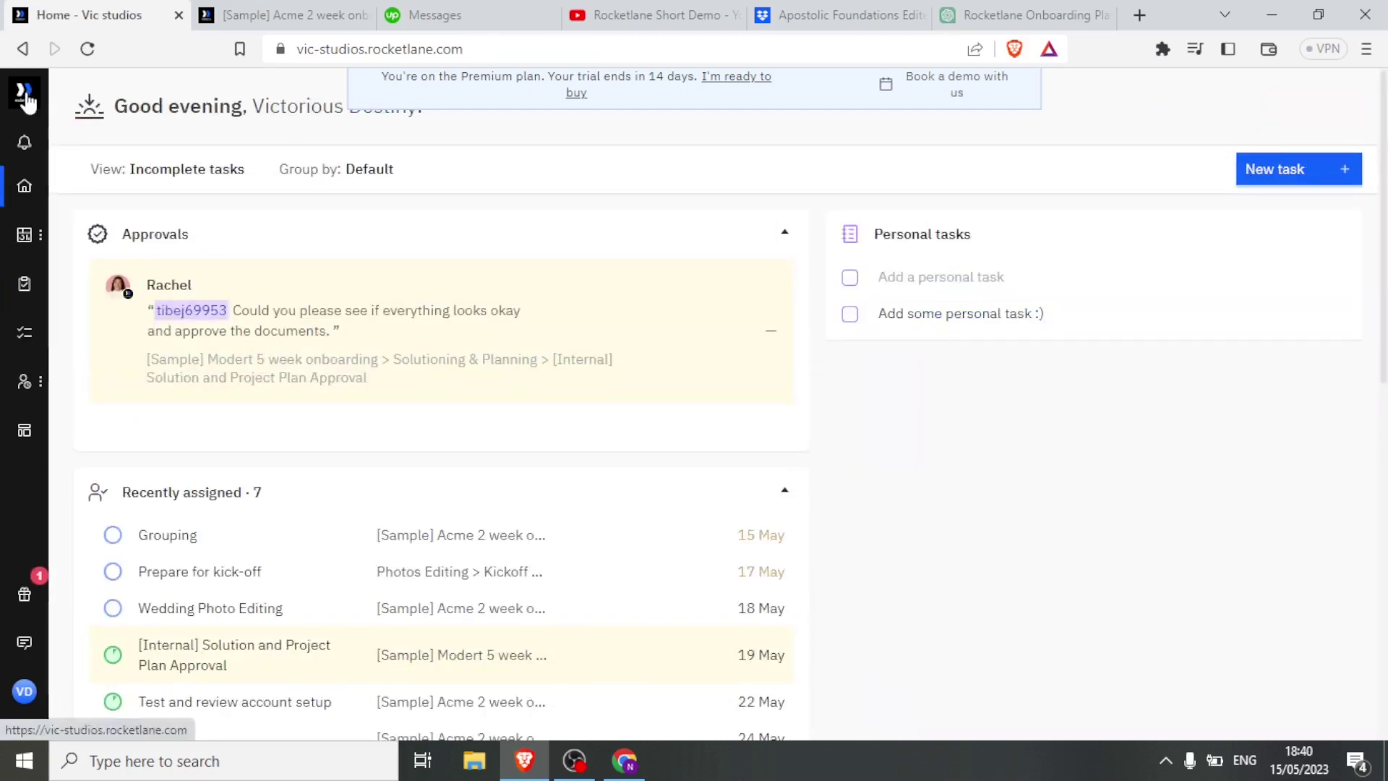
Scroll the Home page down and back up to see today's, this week's and next week's tasks.
{"action": "left_click_drag", "start_coordinate": [1385, 230], "coordinate": [1383, 484]}
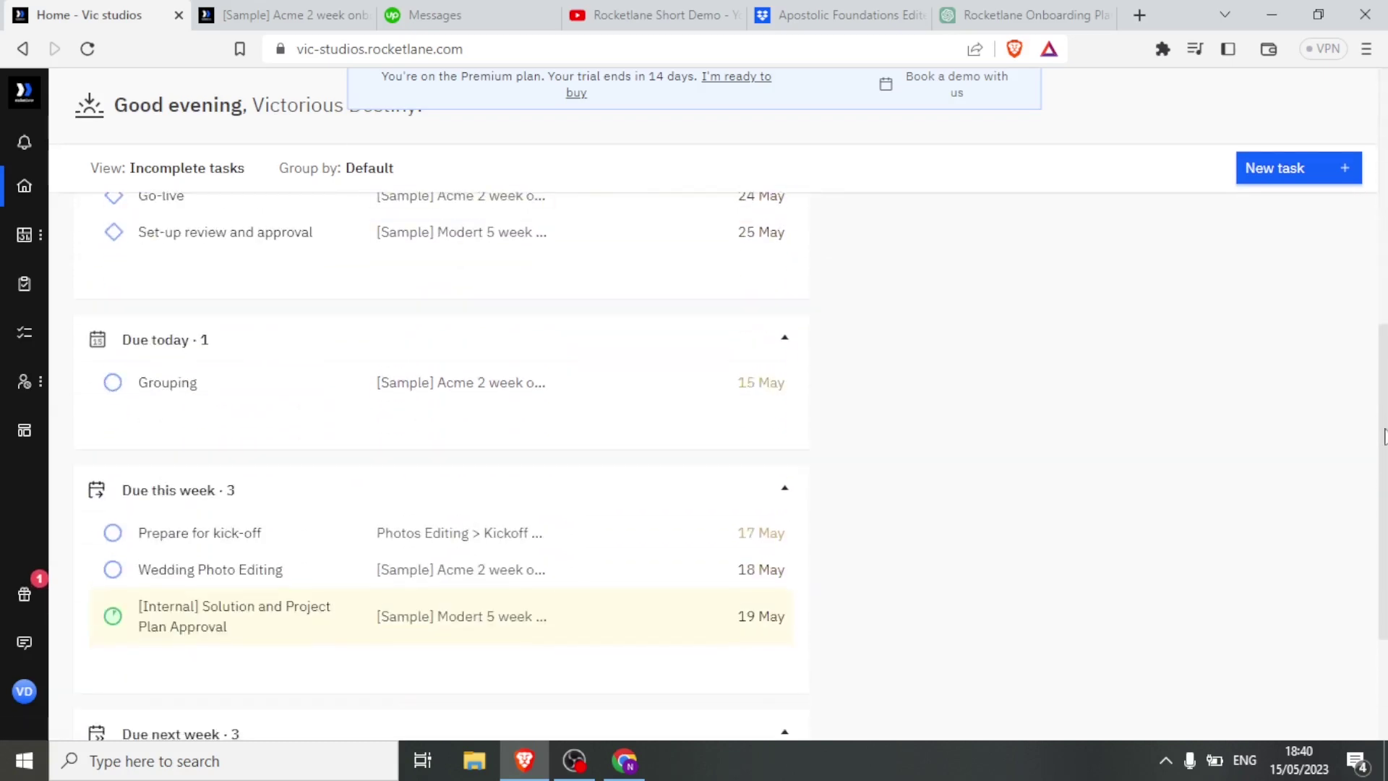
{"action": "left_click_drag", "start_coordinate": [1384, 436], "coordinate": [1384, 181]}
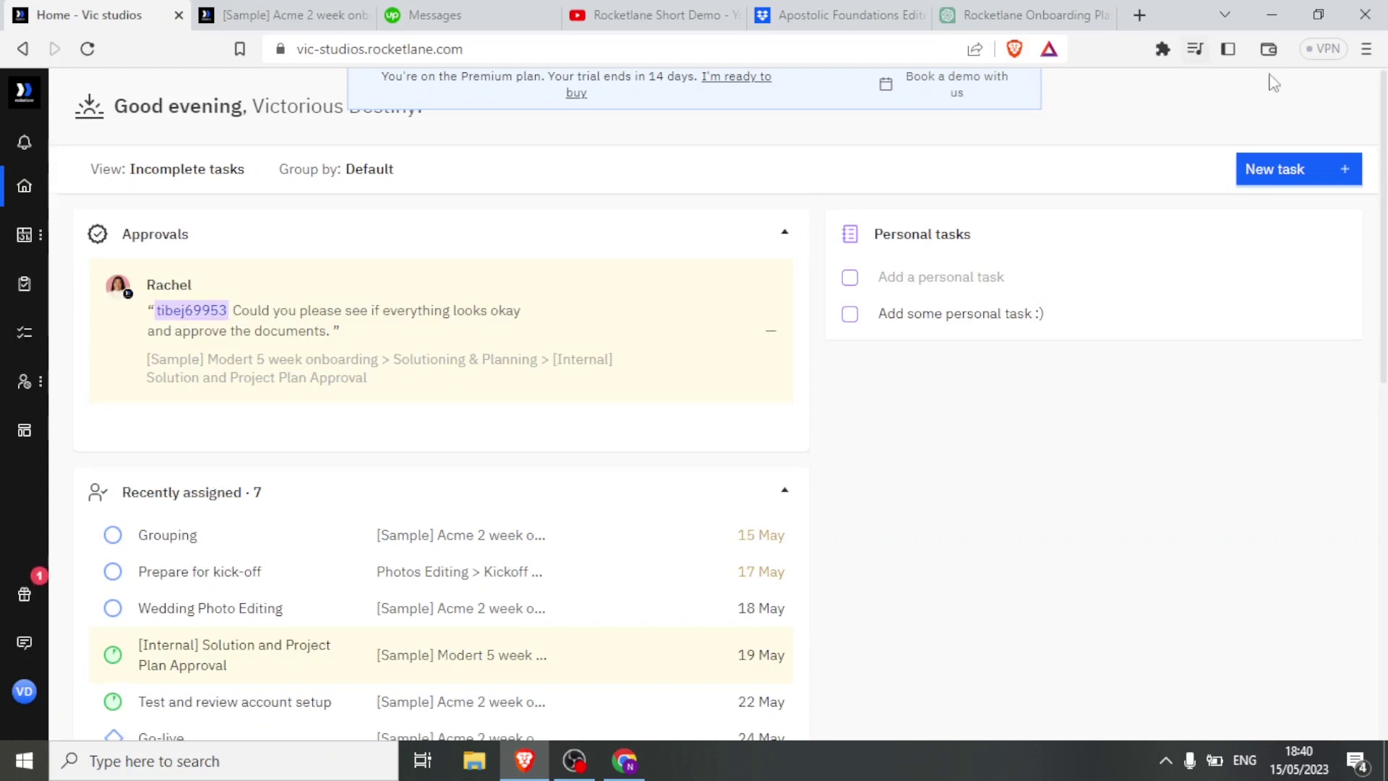